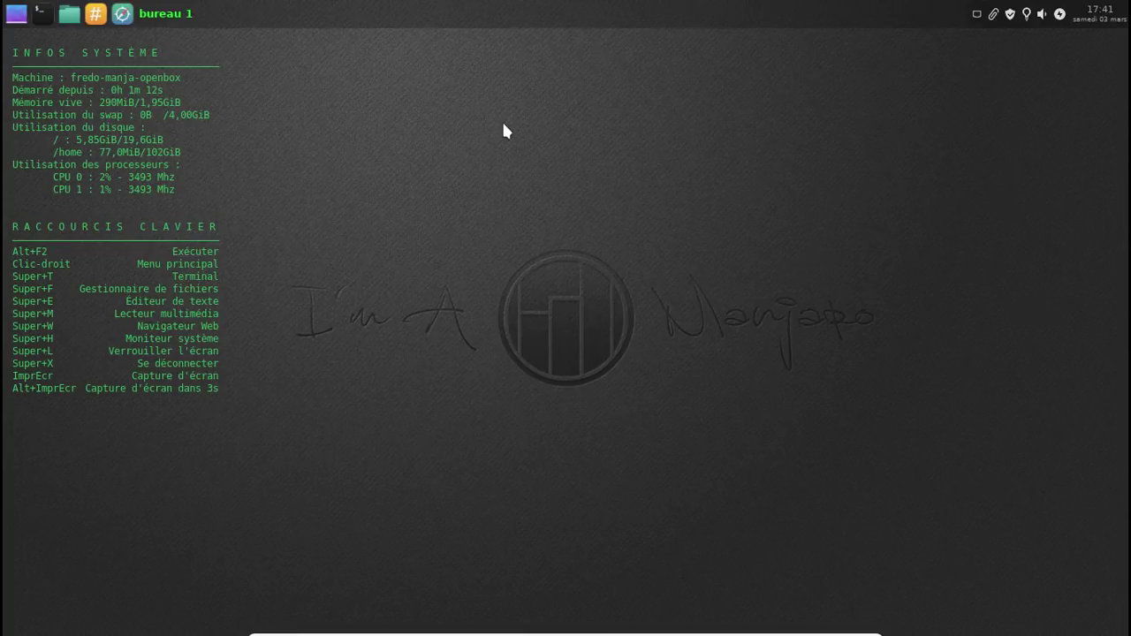
- Browse the application categories in the desktop's main menu, including Accessoires, Graphisme and Internet, and dismiss it
{"action": "right_click", "coordinate": [377, 75]}
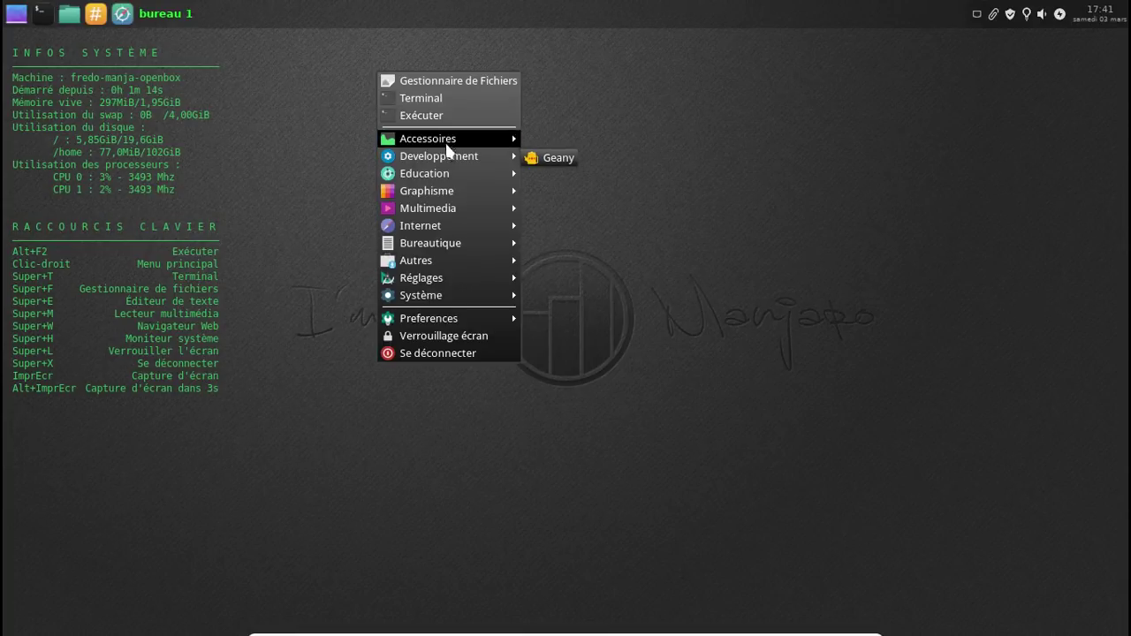
{"action": "mouse_move", "coordinate": [450, 139]}
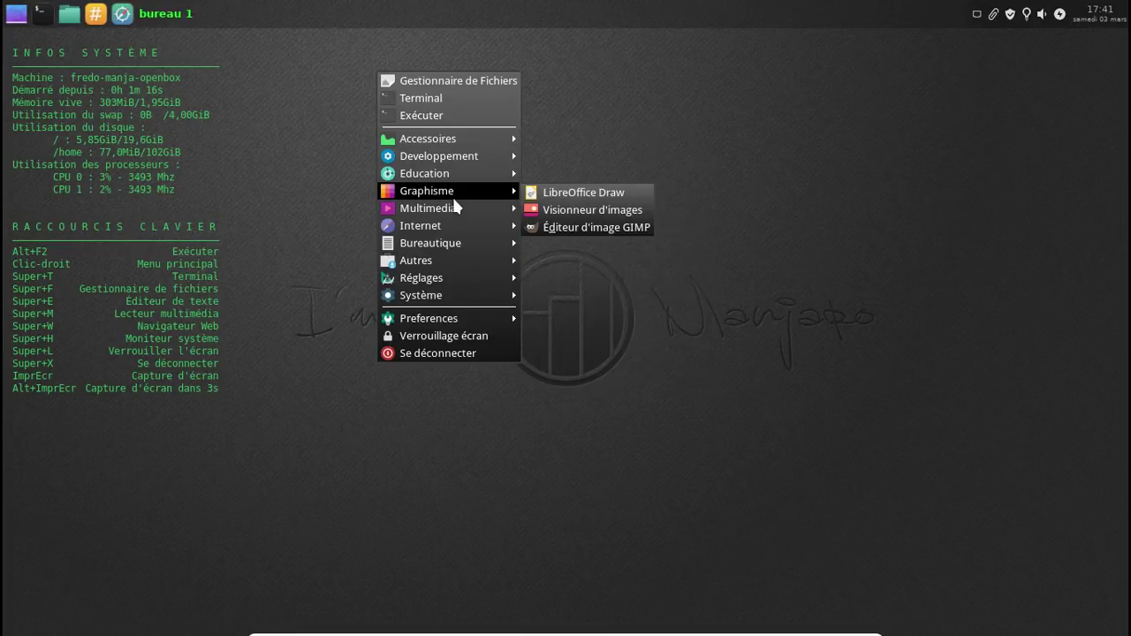
{"action": "mouse_move", "coordinate": [456, 212]}
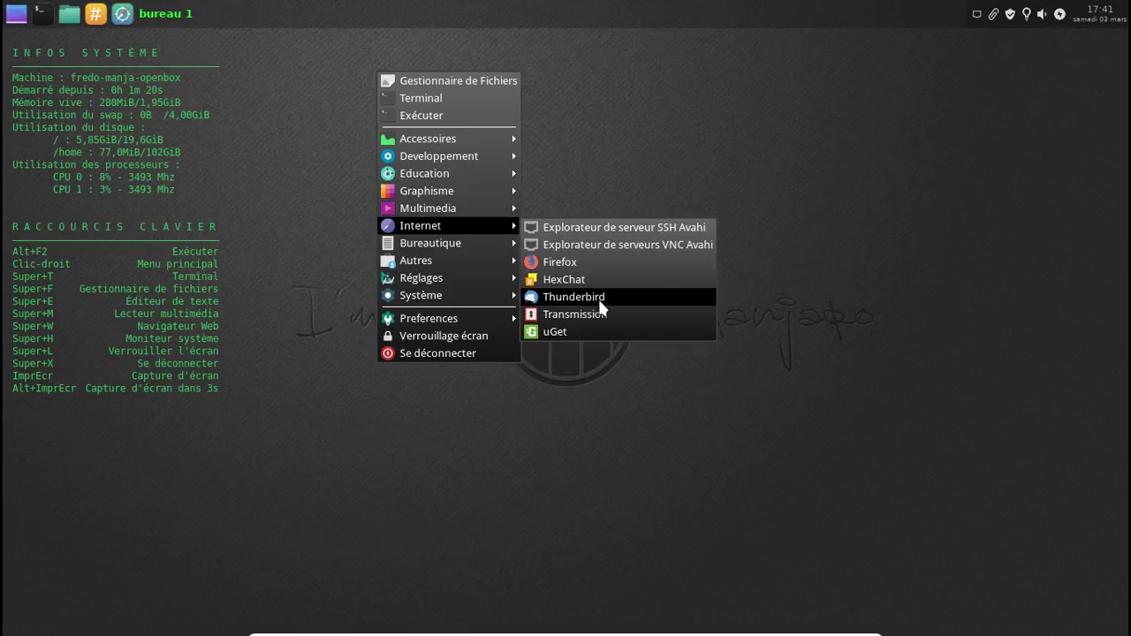
{"action": "mouse_move", "coordinate": [458, 259]}
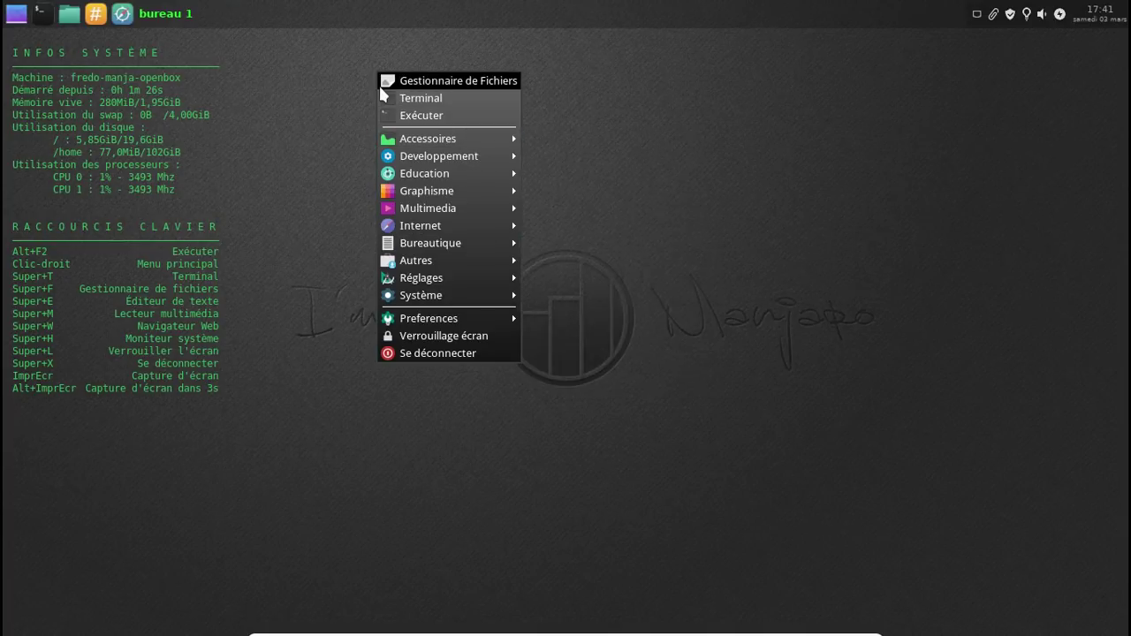
{"action": "left_click", "coordinate": [334, 77]}
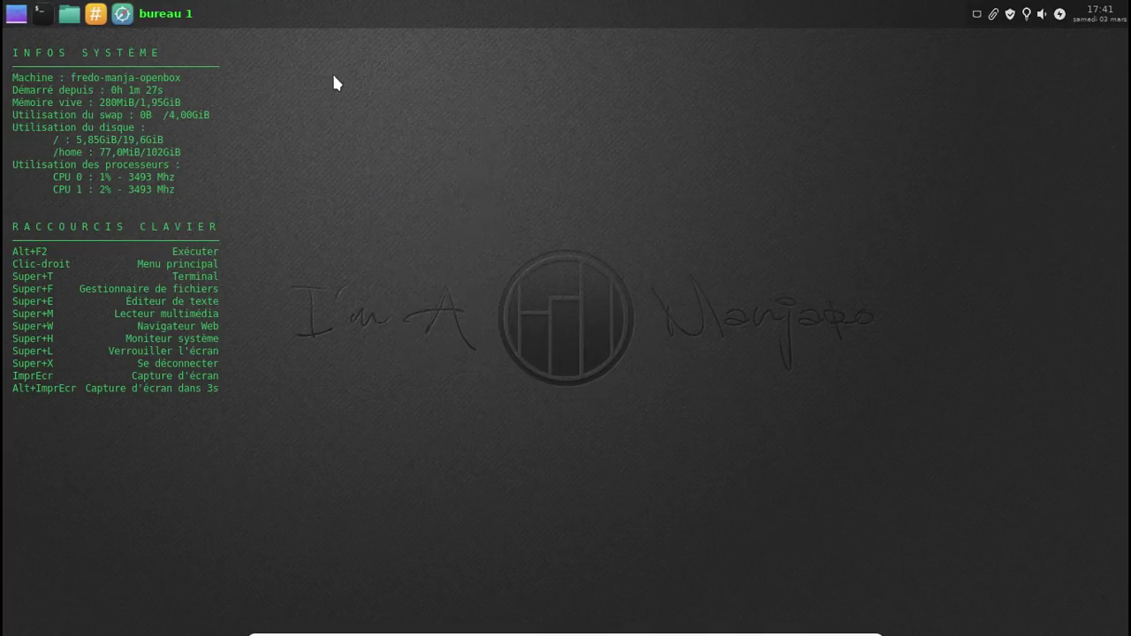
- View the home folder in the file manager, reposition its window and close it
{"action": "left_click", "coordinate": [69, 14]}
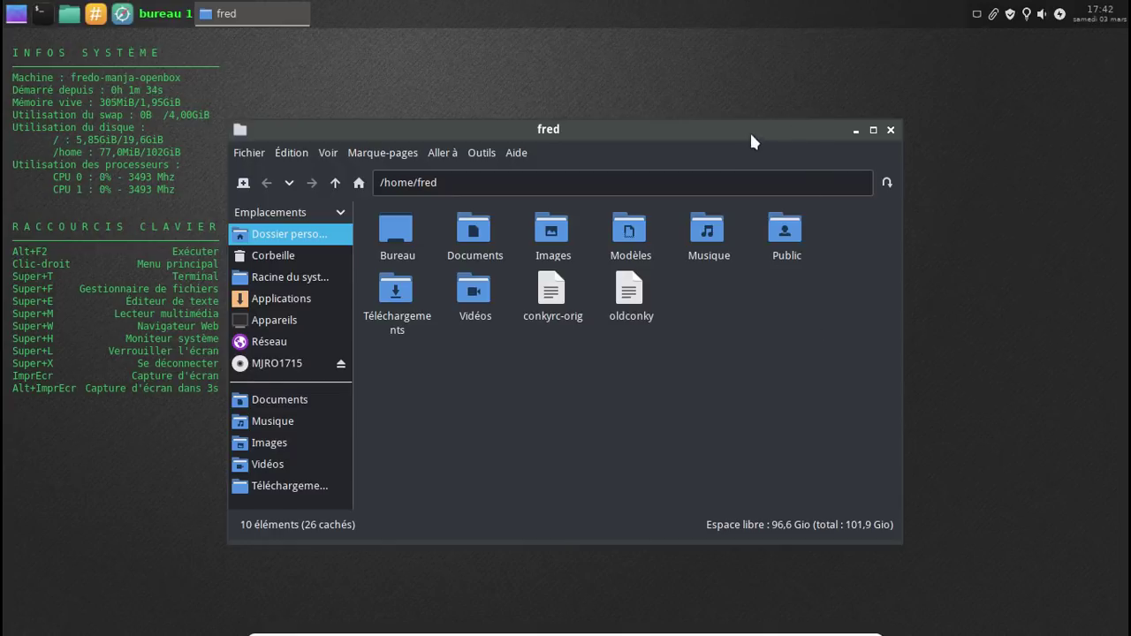
{"action": "left_click_drag", "start_coordinate": [749, 132], "coordinate": [801, 103]}
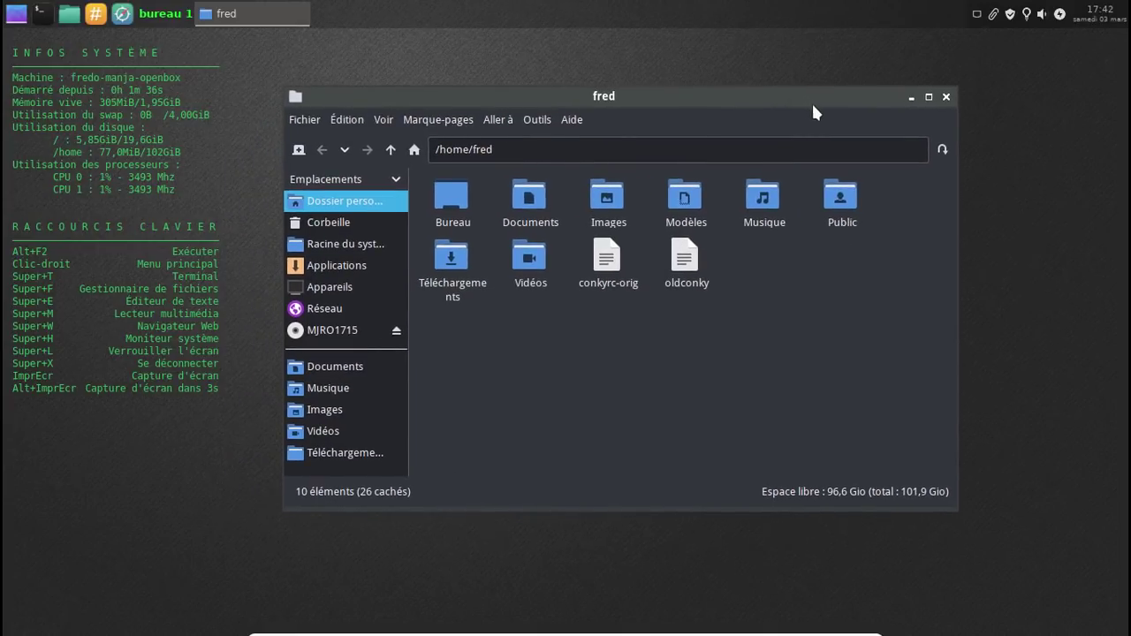
{"action": "left_click", "coordinate": [945, 98]}
- Launch GNOME MPV from the Multimedia applications to view its window, and close it
{"action": "right_click", "coordinate": [406, 111]}
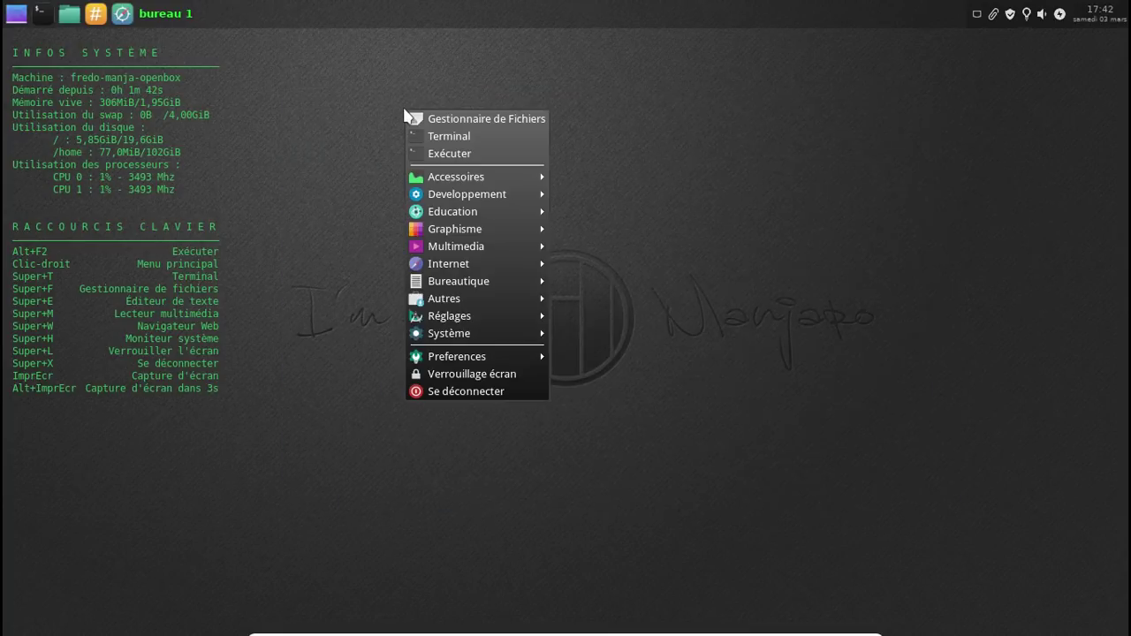
{"action": "mouse_move", "coordinate": [492, 251]}
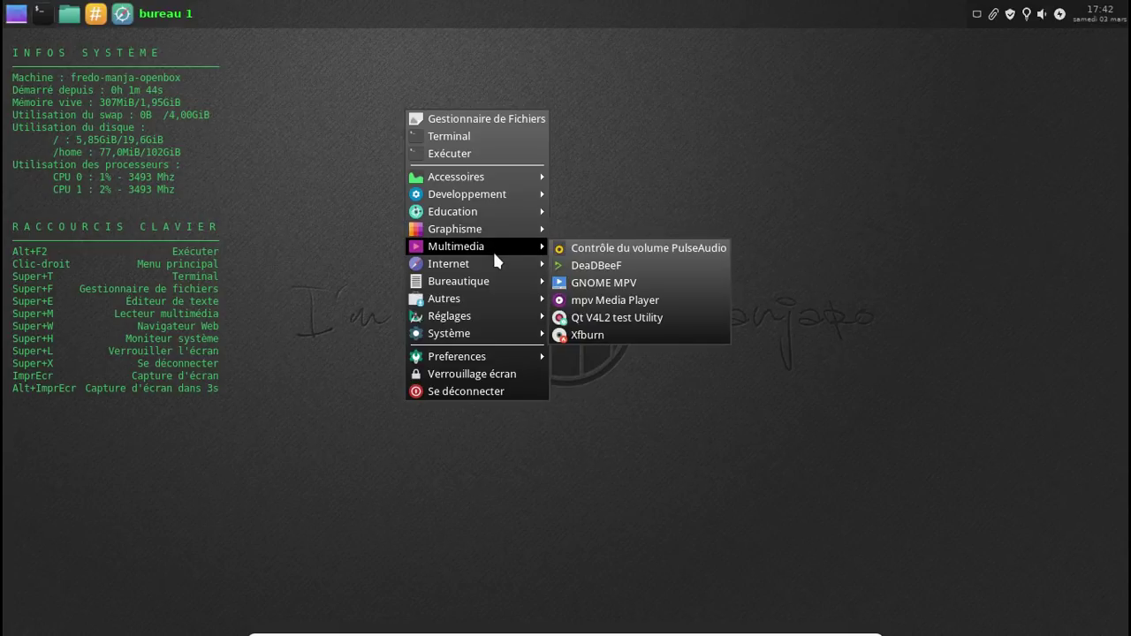
{"action": "left_click", "coordinate": [622, 279]}
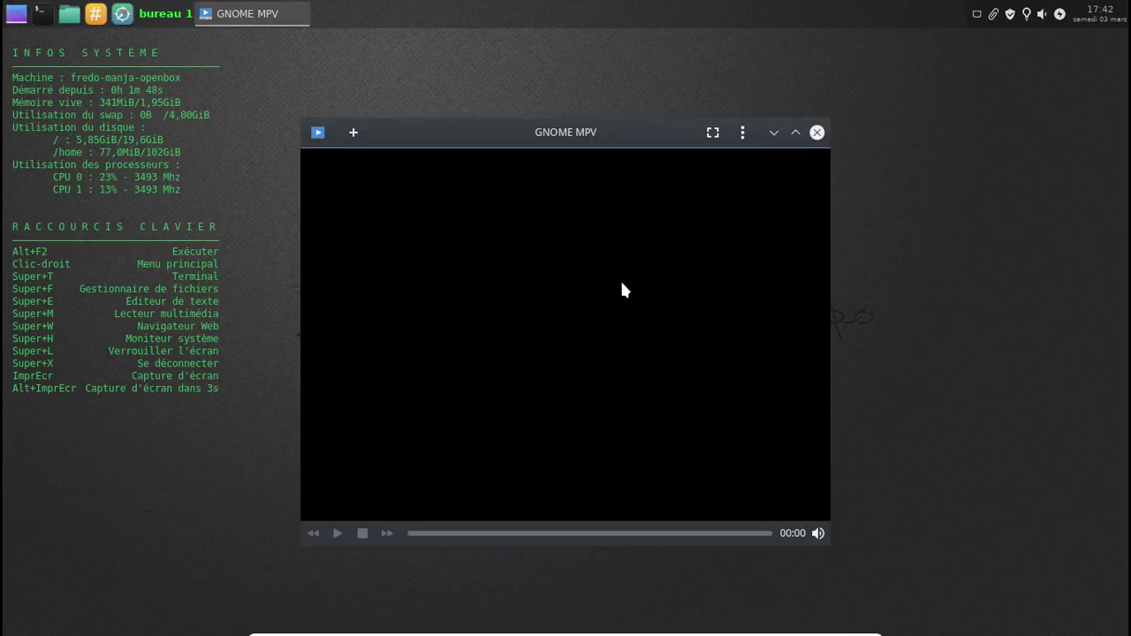
{"action": "left_click", "coordinate": [817, 134]}
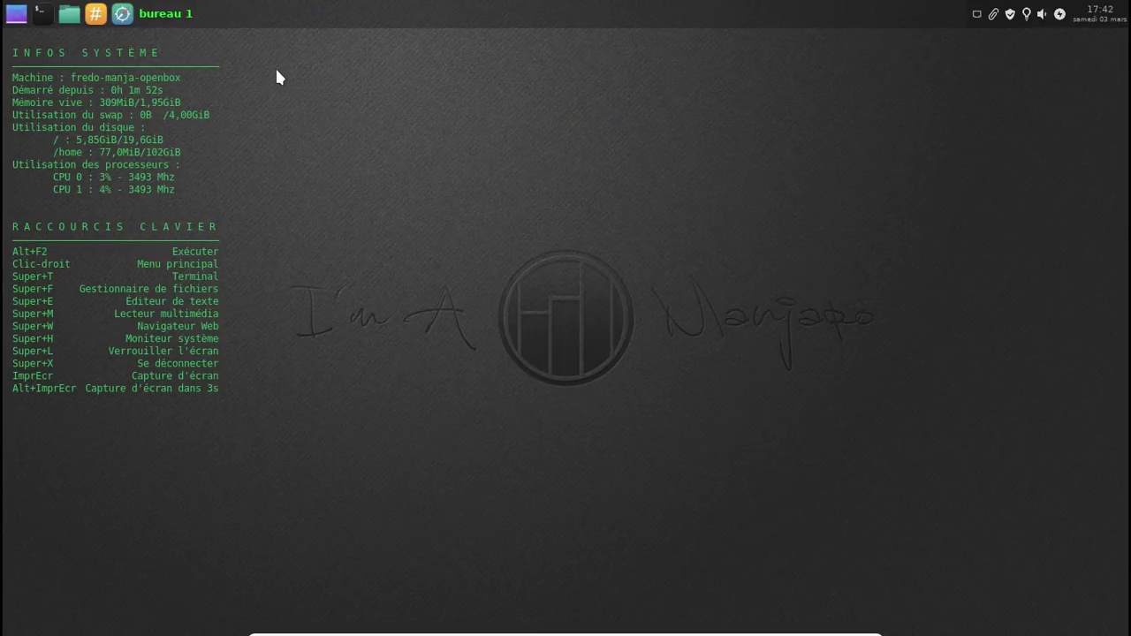
- Shut down the running Manjaro Openbox virtual machine from its desktop session
{"action": "right_click", "coordinate": [316, 71]}
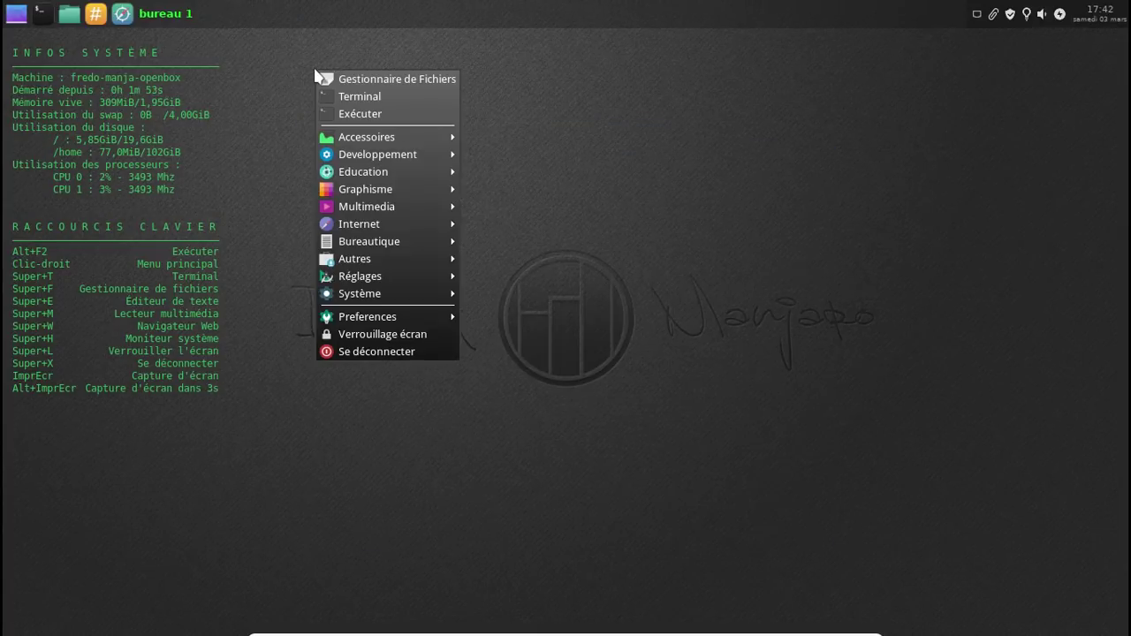
{"action": "left_click", "coordinate": [388, 350]}
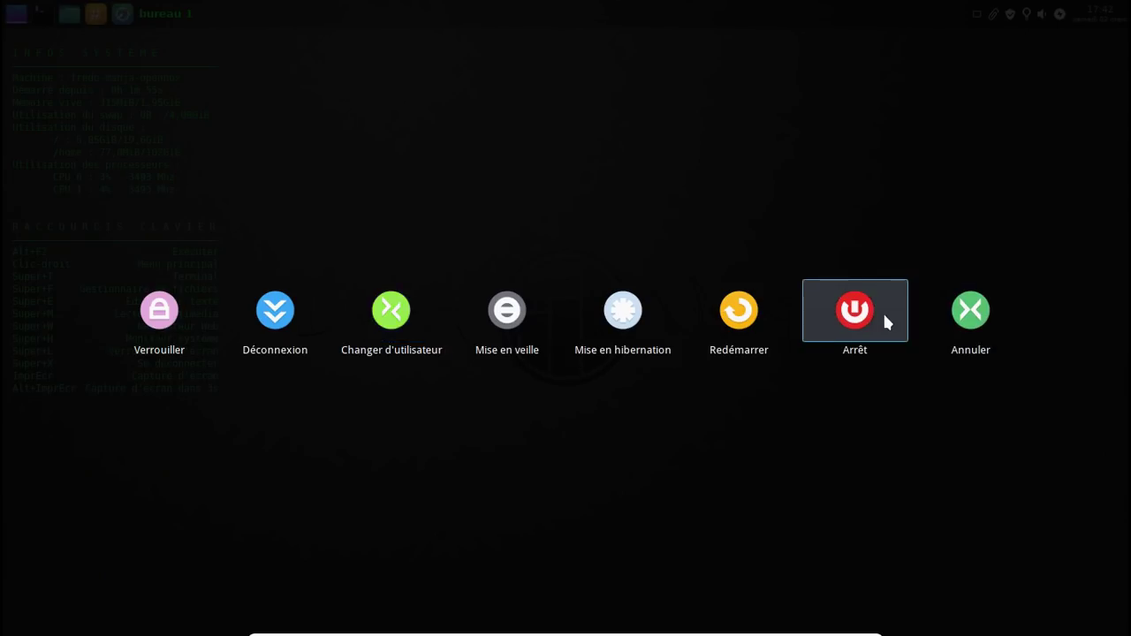
{"action": "left_click", "coordinate": [884, 316]}
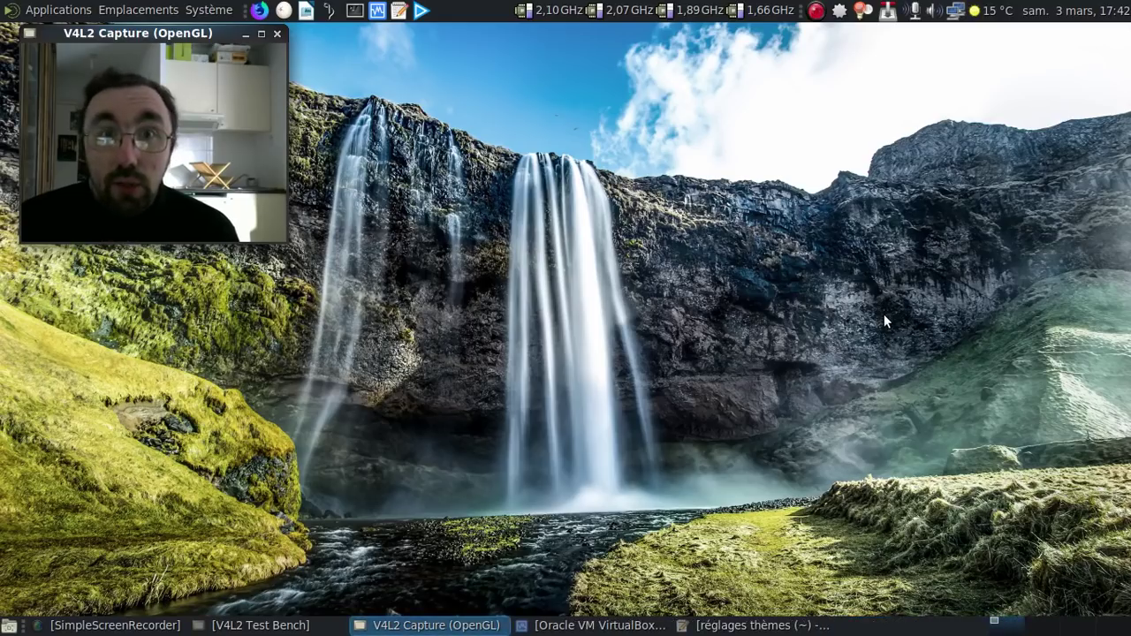
- Examine install-001.png and install-002.png in the host's home folder for the installer's partitioning setup, and close both windows
{"action": "left_click", "coordinate": [155, 12]}
{"action": "left_click", "coordinate": [159, 33]}
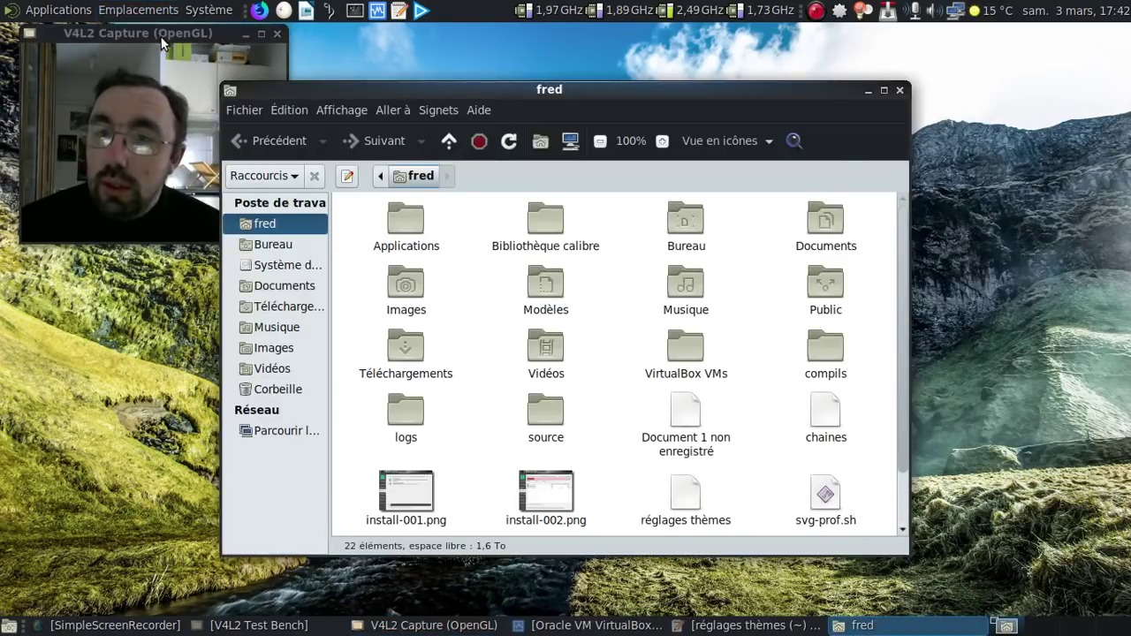
{"action": "double_click", "coordinate": [406, 490]}
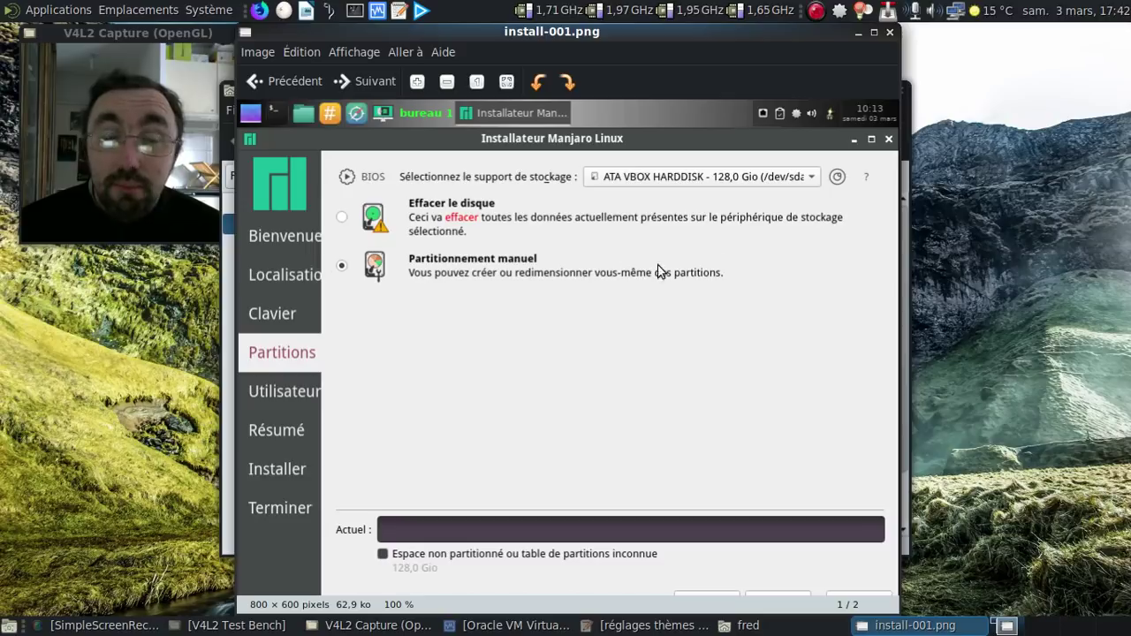
{"action": "key", "text": "Right"}
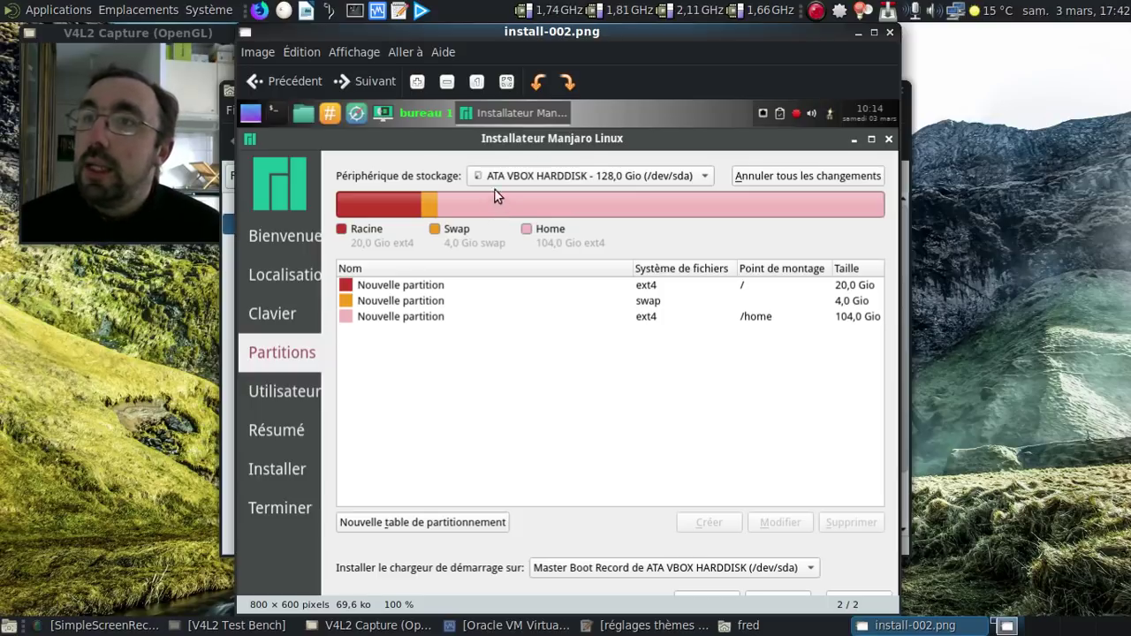
{"action": "left_click", "coordinate": [888, 32]}
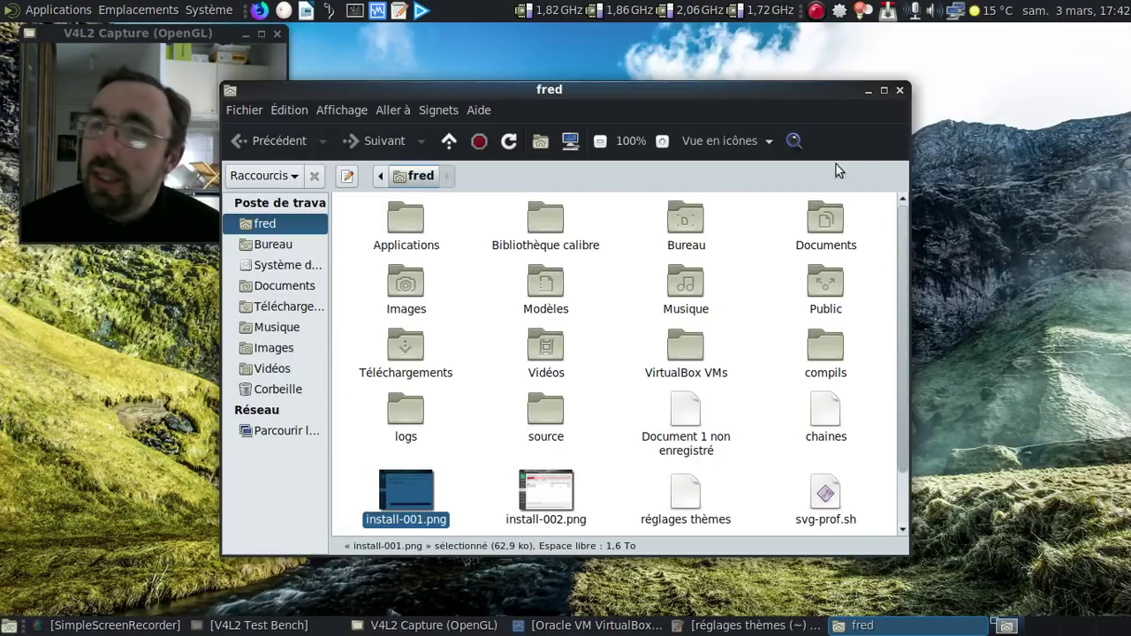
{"action": "left_click", "coordinate": [897, 91]}
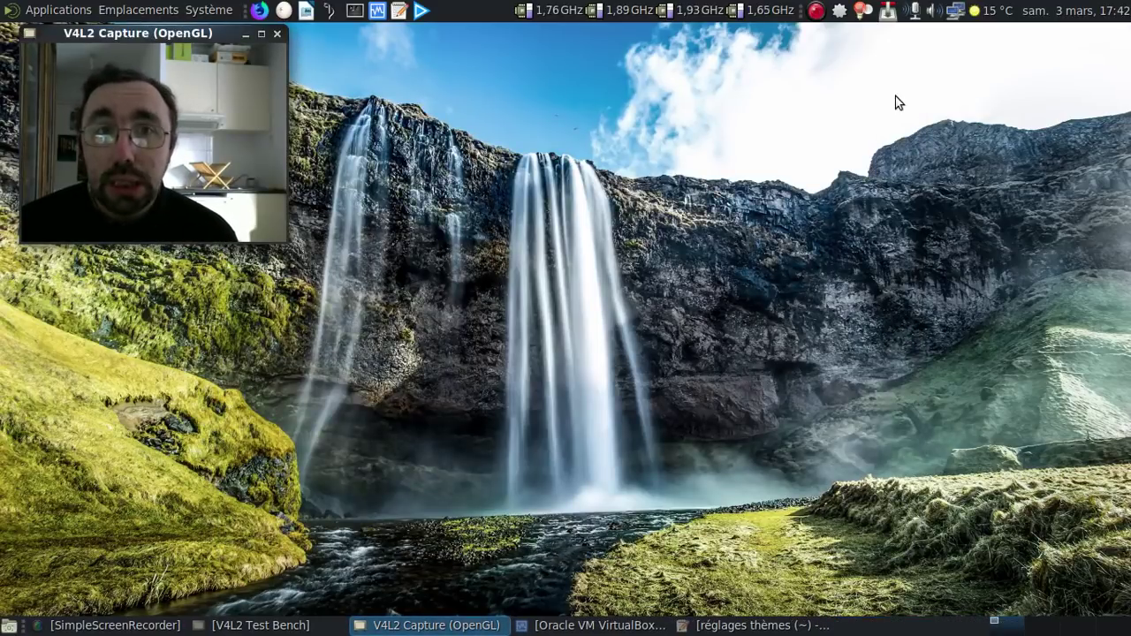
- Start the Tux'n'Vape Openbox virtual machine in VirtualBox, switch it to full screen and boot Manjaro Linux
{"action": "left_click", "coordinate": [559, 631]}
{"action": "left_click", "coordinate": [357, 227]}
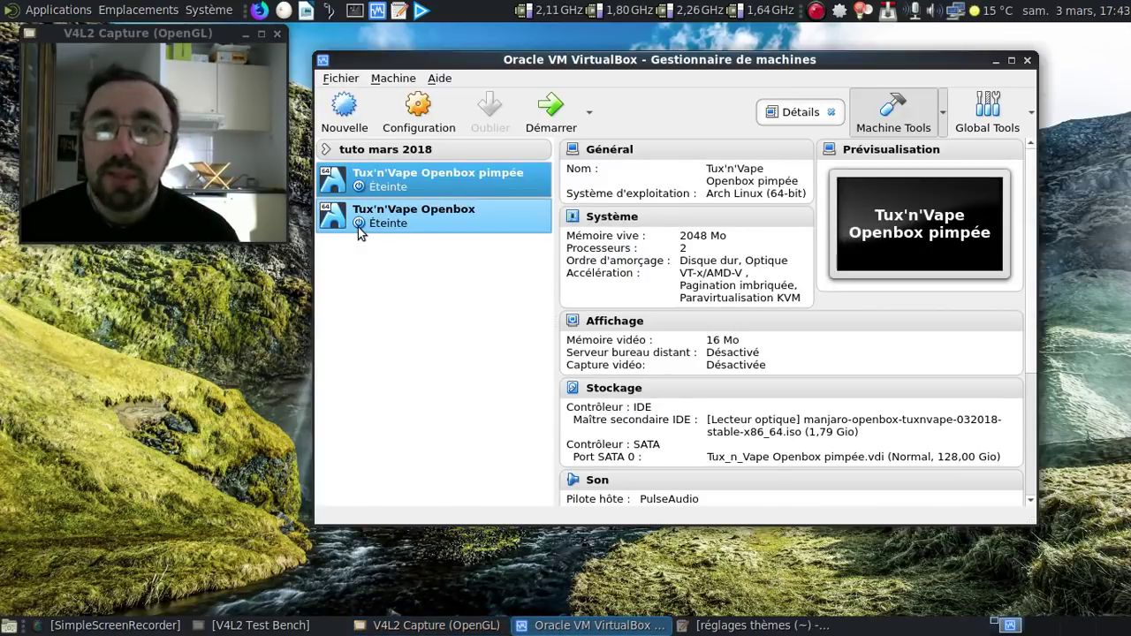
{"action": "left_click", "coordinate": [547, 118]}
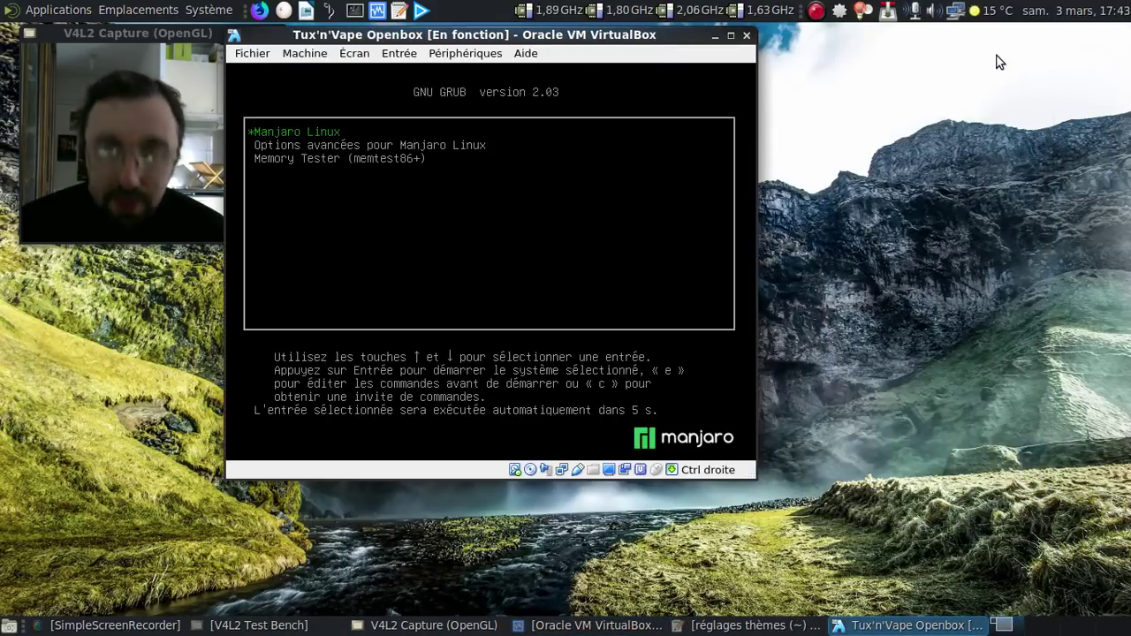
{"action": "key", "text": "ctrl+f"}
{"action": "key", "text": "Return"}
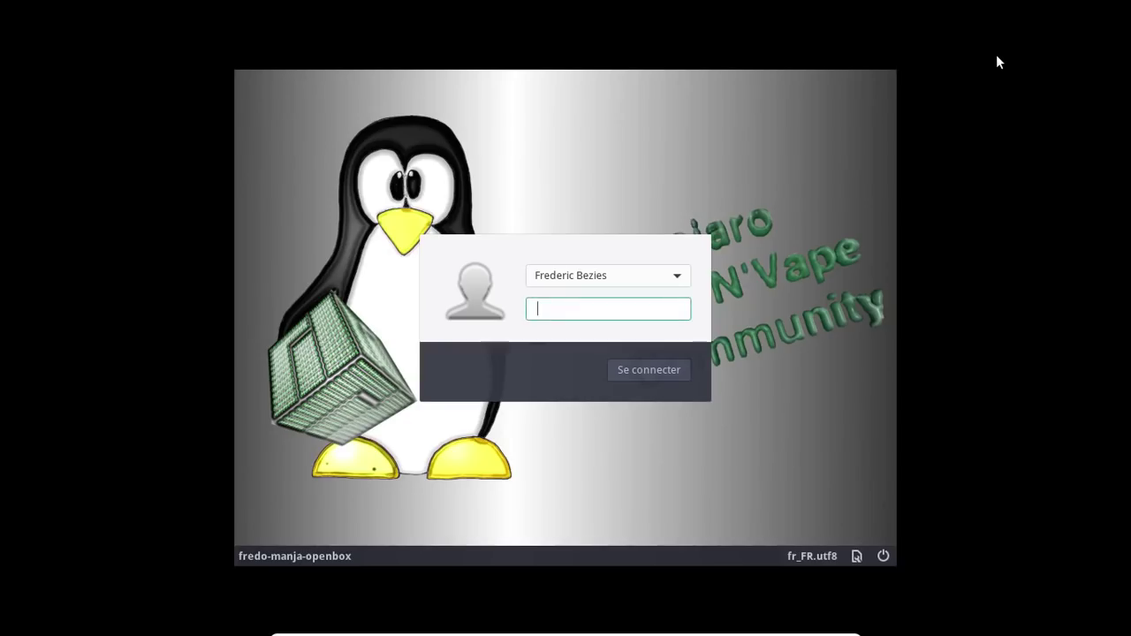
- Log in with the account password, and disable Manjaro Hello's launch at startup and close it
{"action": "type", "text": "******"}
{"action": "key", "text": "Return"}
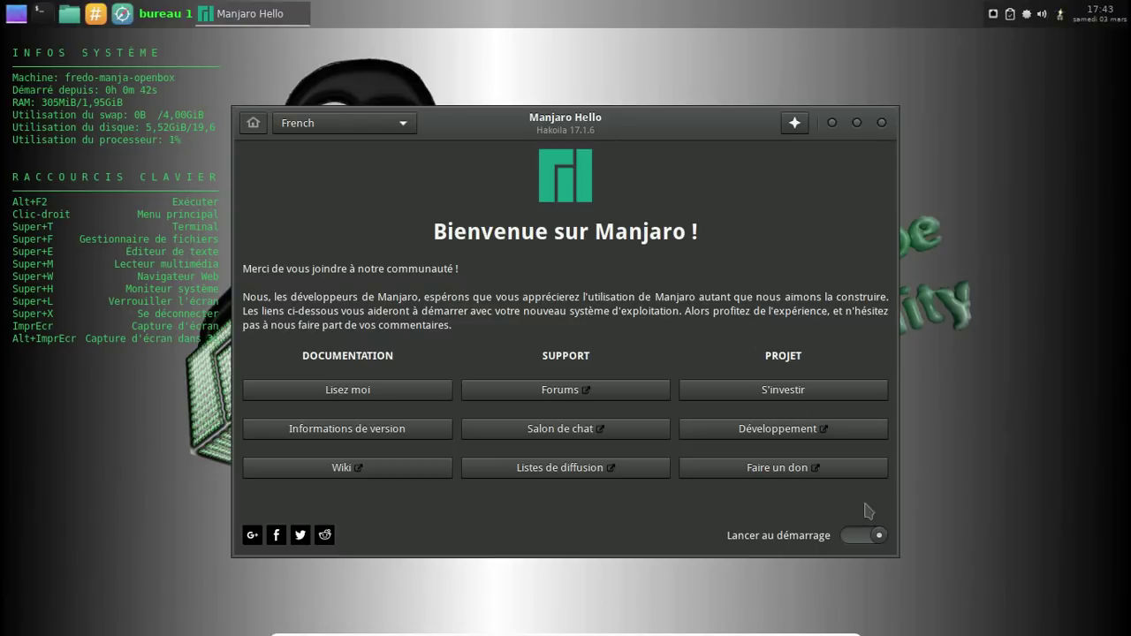
{"action": "left_click", "coordinate": [868, 539]}
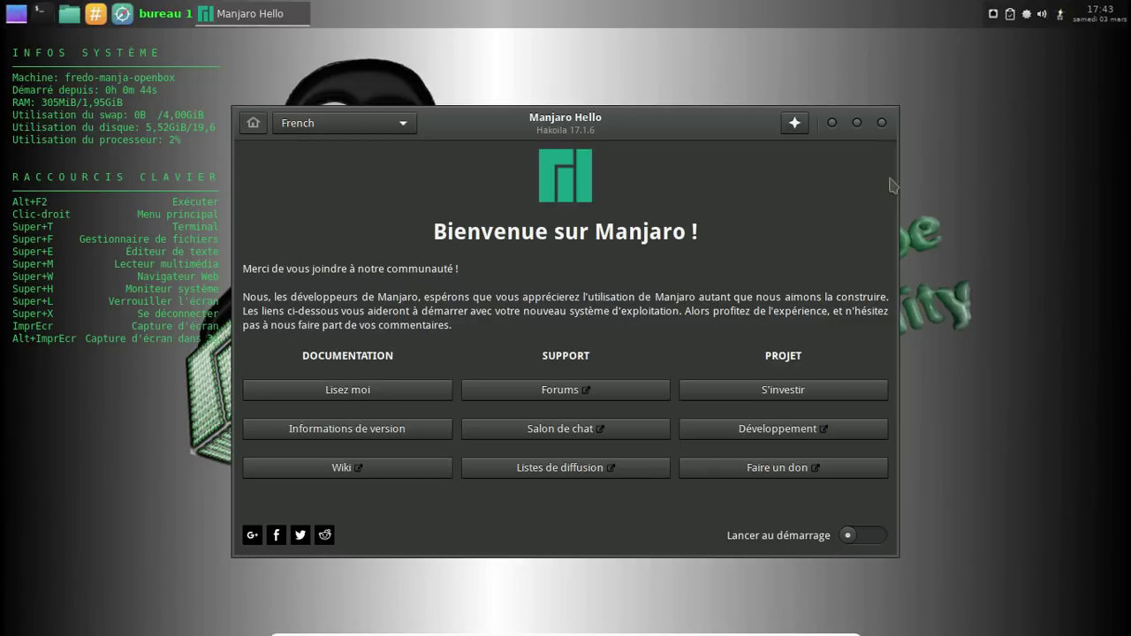
{"action": "left_click", "coordinate": [881, 123]}
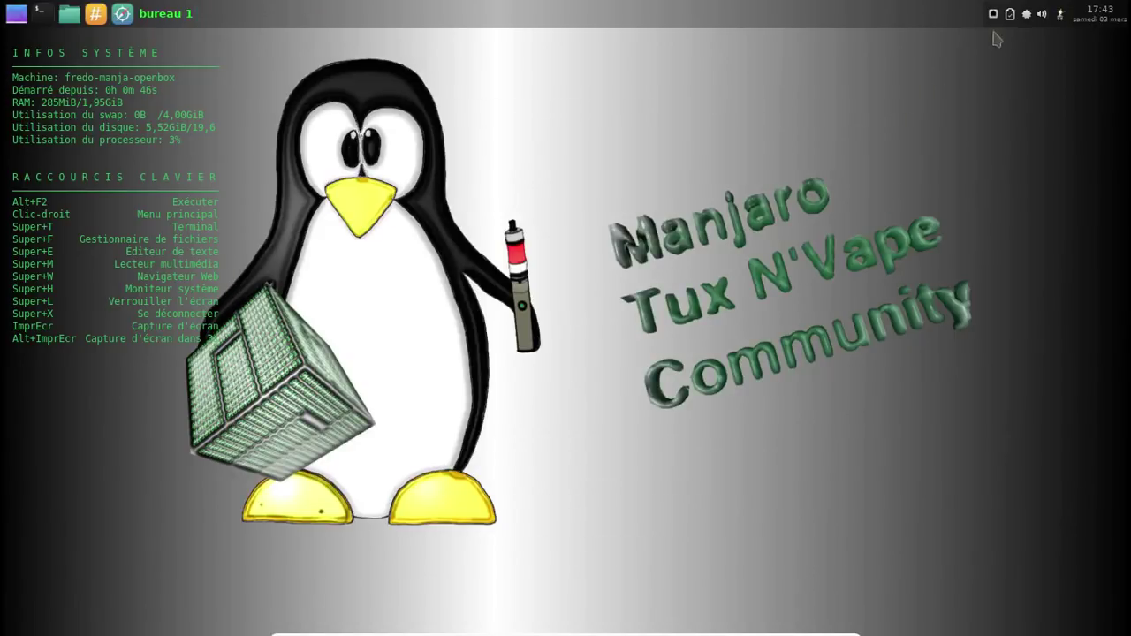
- Check the installed packages and the available updates in the package manager, and close it
{"action": "right_click", "coordinate": [1028, 16]}
{"action": "left_click", "coordinate": [996, 43]}
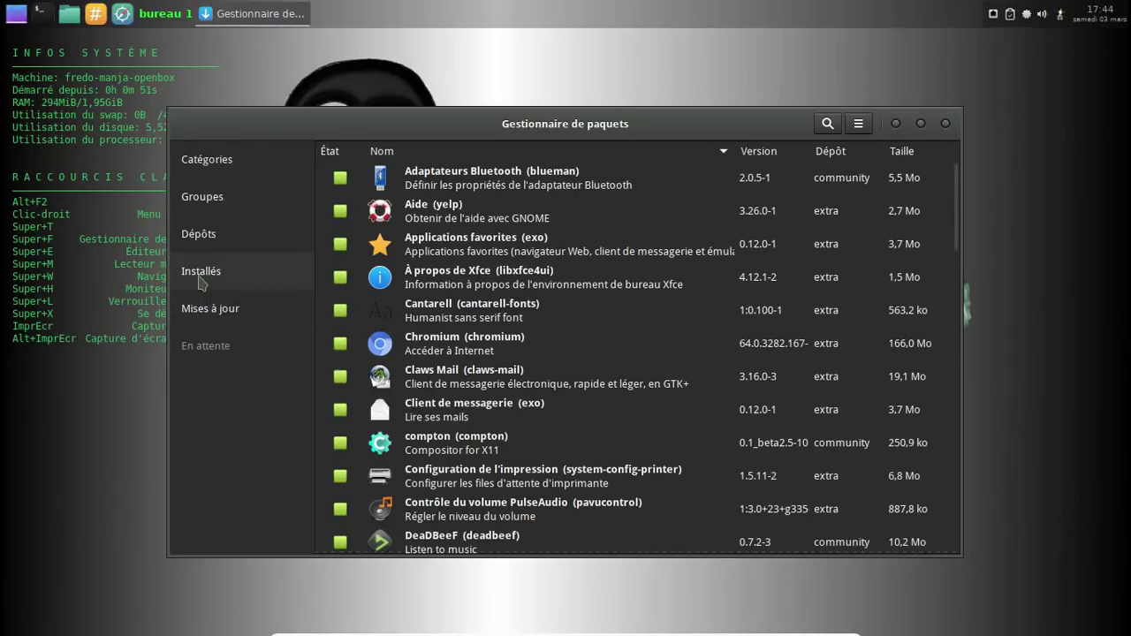
{"action": "left_click", "coordinate": [202, 278]}
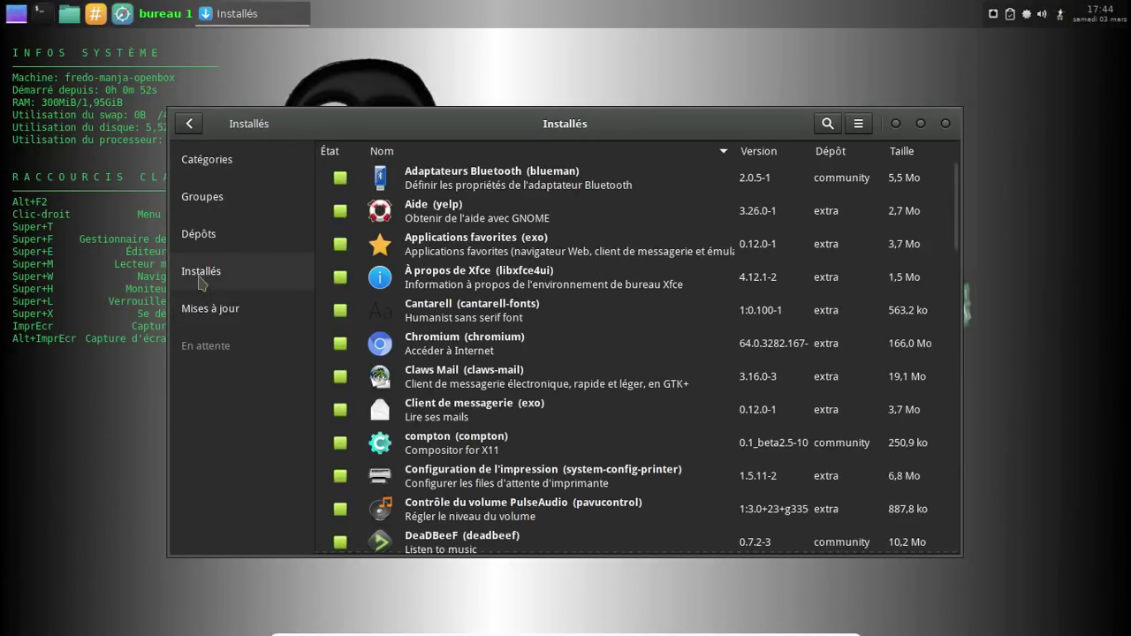
{"action": "left_click", "coordinate": [188, 122]}
{"action": "left_click", "coordinate": [255, 306]}
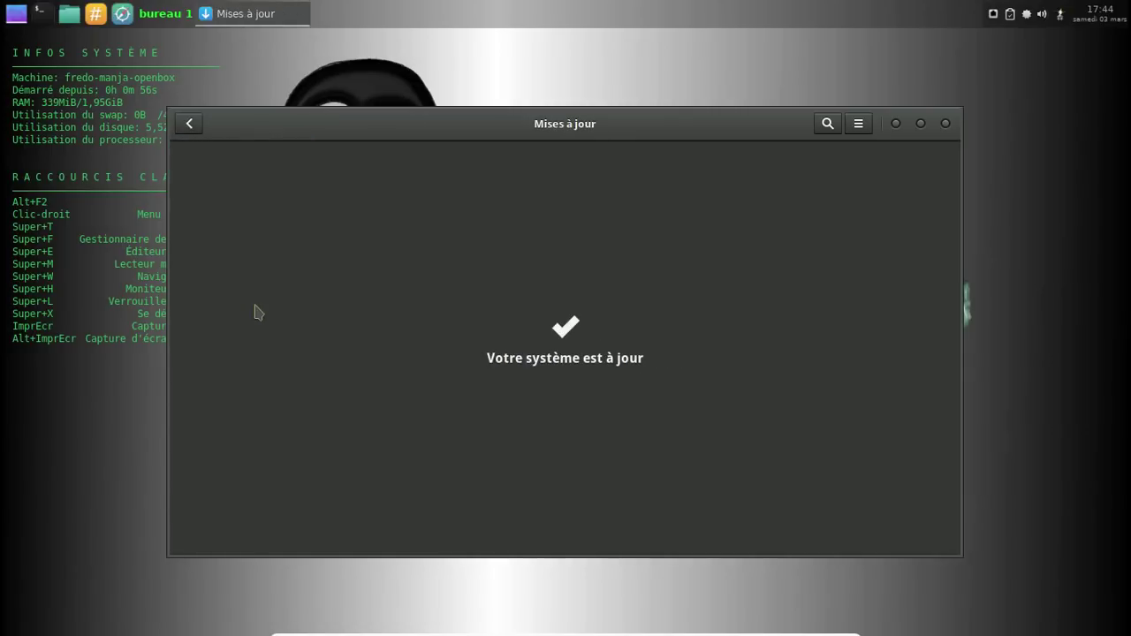
{"action": "left_click", "coordinate": [944, 124]}
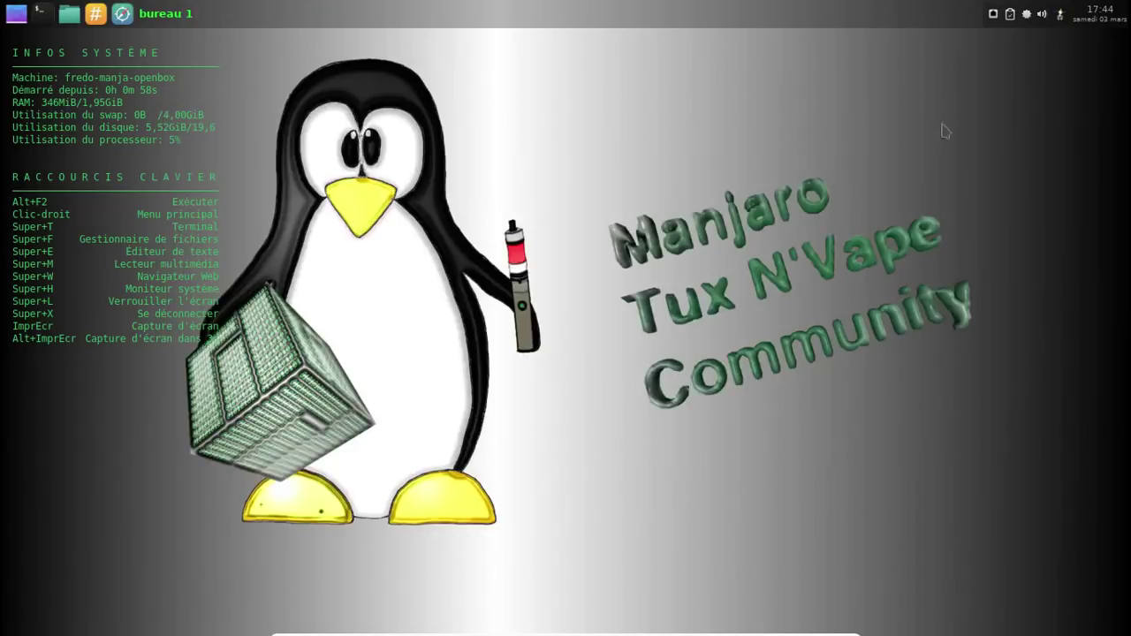
- Show hidden files in the home folder and duplicate .conkyrc there as conkyrc-orig
{"action": "left_click", "coordinate": [69, 16]}
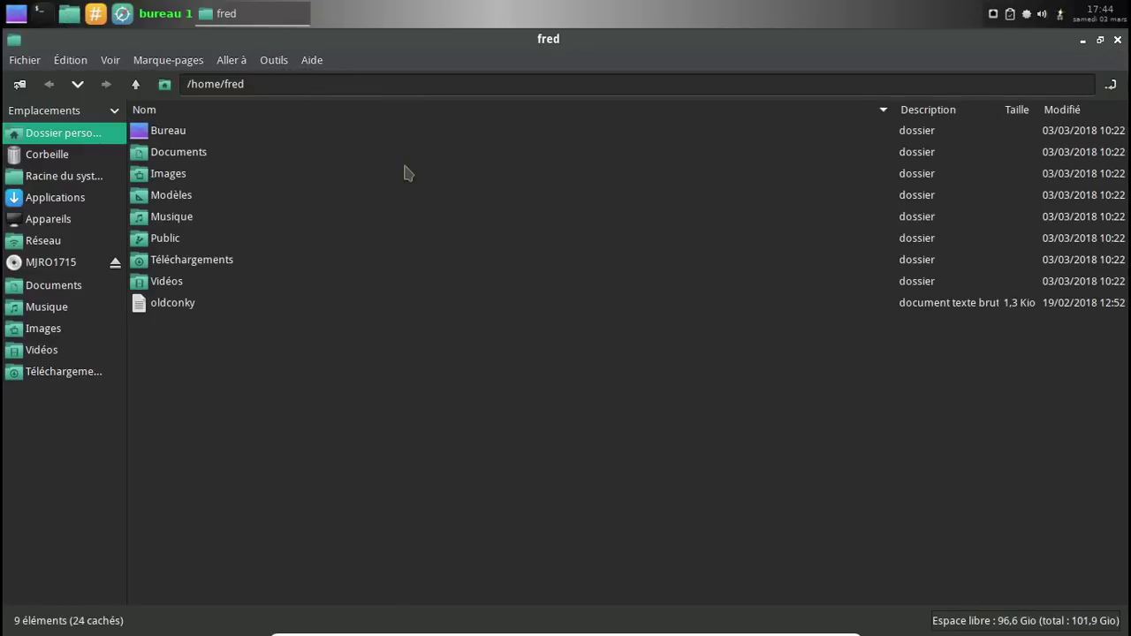
{"action": "key", "text": "ctrl+h"}
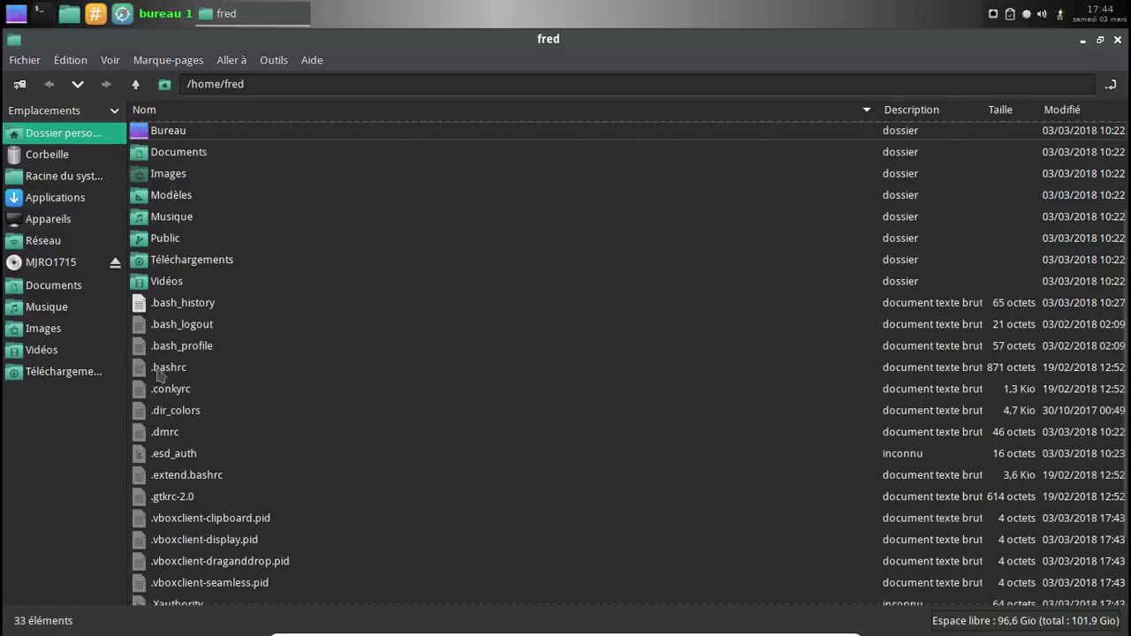
{"action": "left_click", "coordinate": [174, 395]}
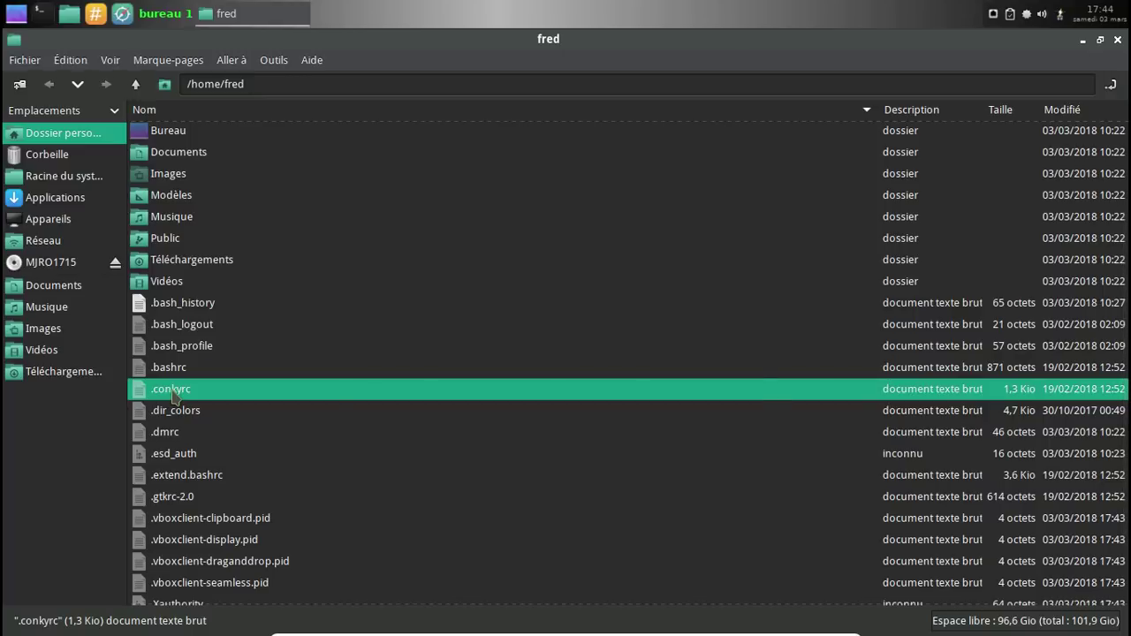
{"action": "key", "text": "ctrl+v"}
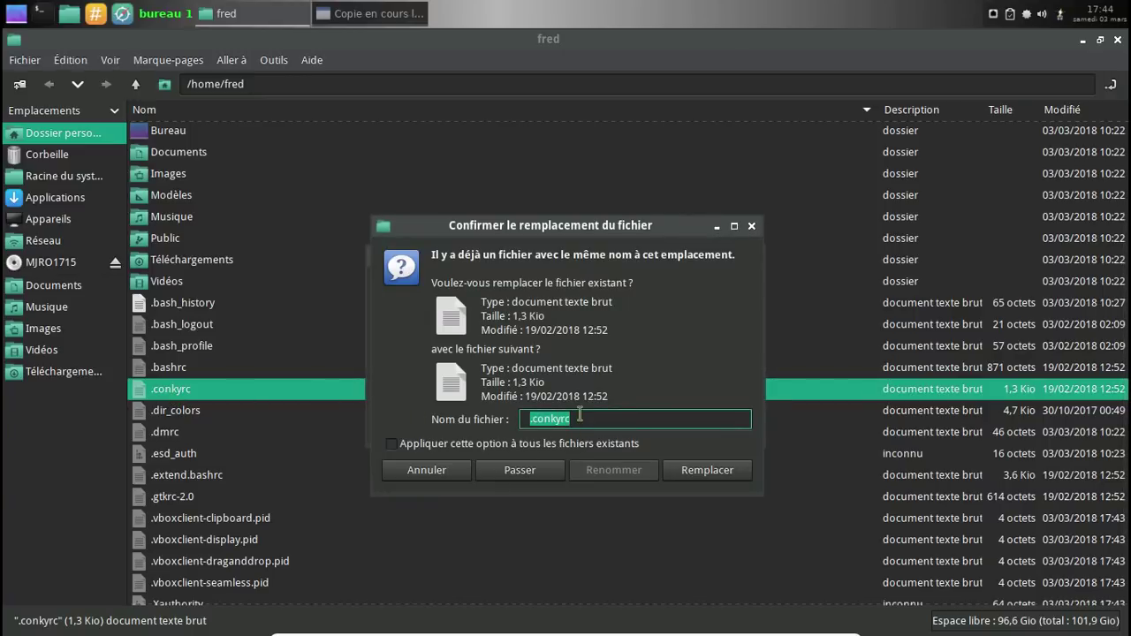
{"action": "key", "text": "Home"}
{"action": "key", "text": "Delete"}
{"action": "key", "text": "End"}
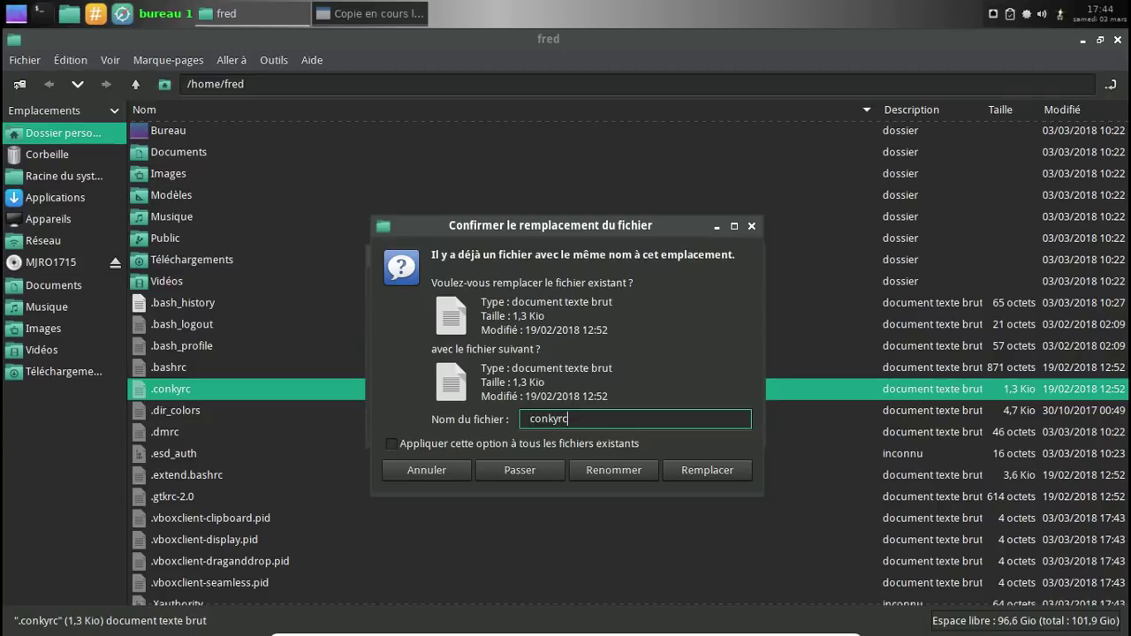
{"action": "type", "text": "-orig"}
{"action": "key", "text": "Return"}
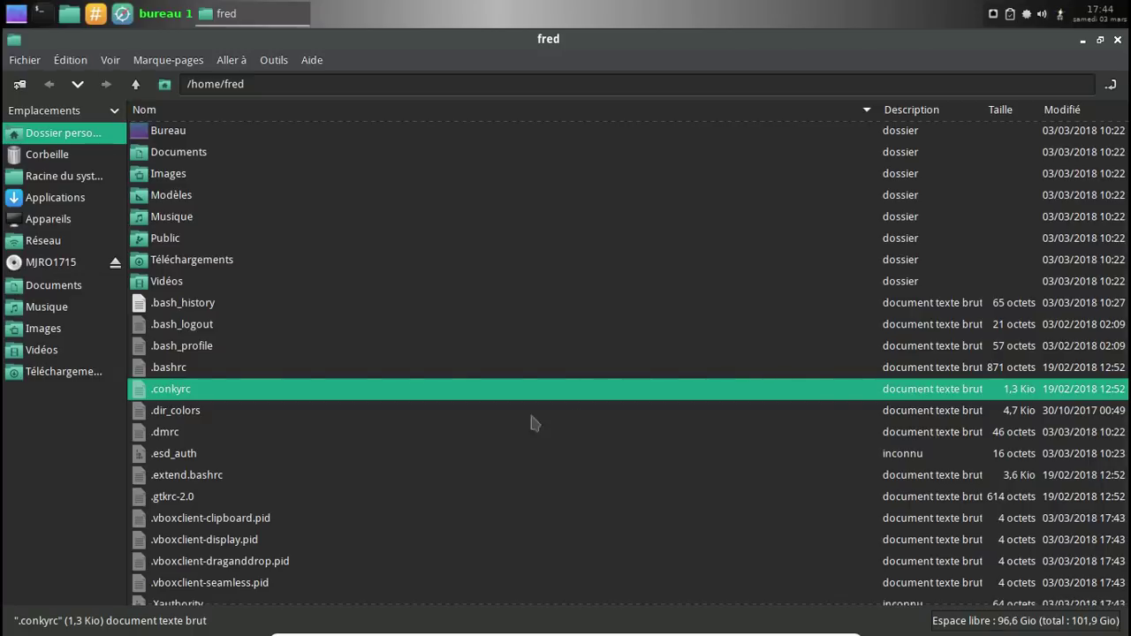
- Open .conkyrc in Geany, close the file manager and move the editor window so the Conky display is uncovered
{"action": "right_click", "coordinate": [174, 402]}
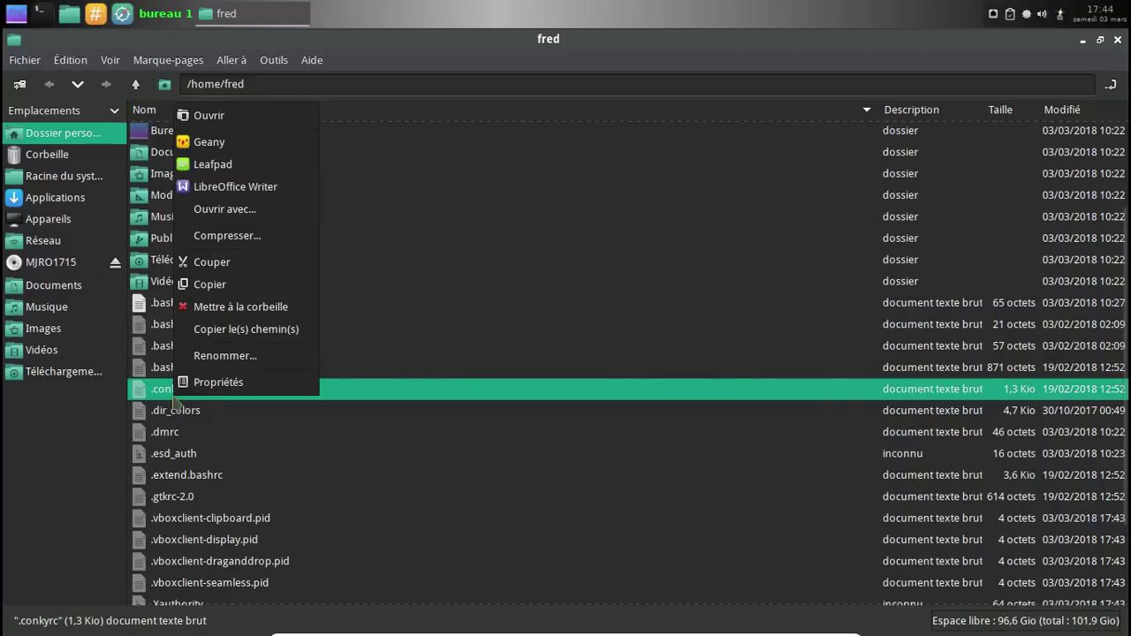
{"action": "left_click", "coordinate": [255, 148]}
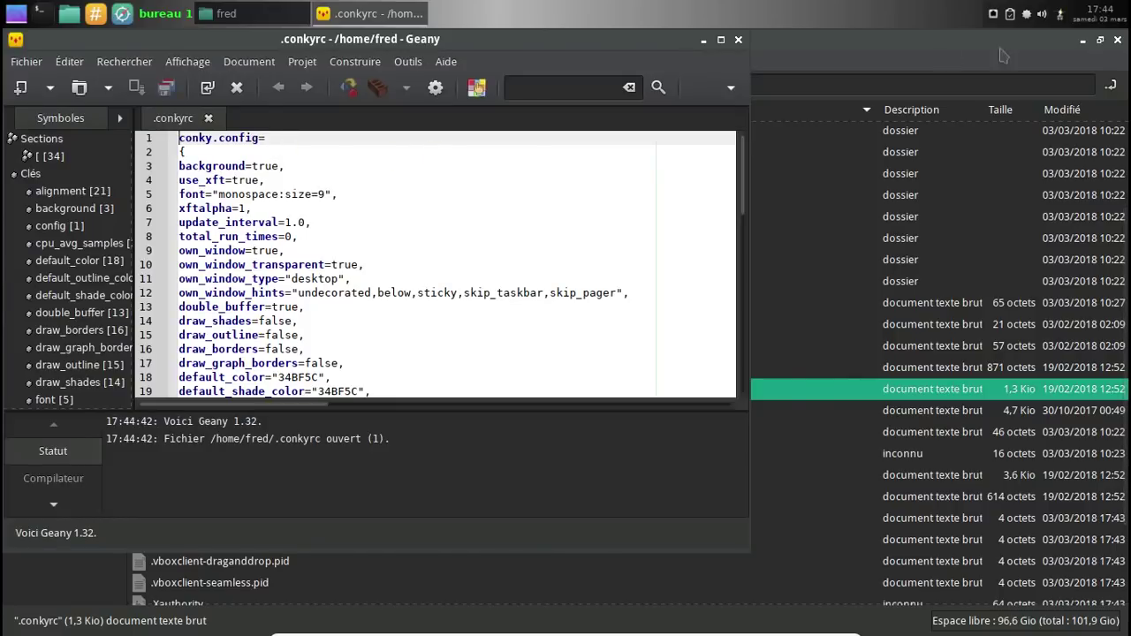
{"action": "left_click", "coordinate": [1117, 40]}
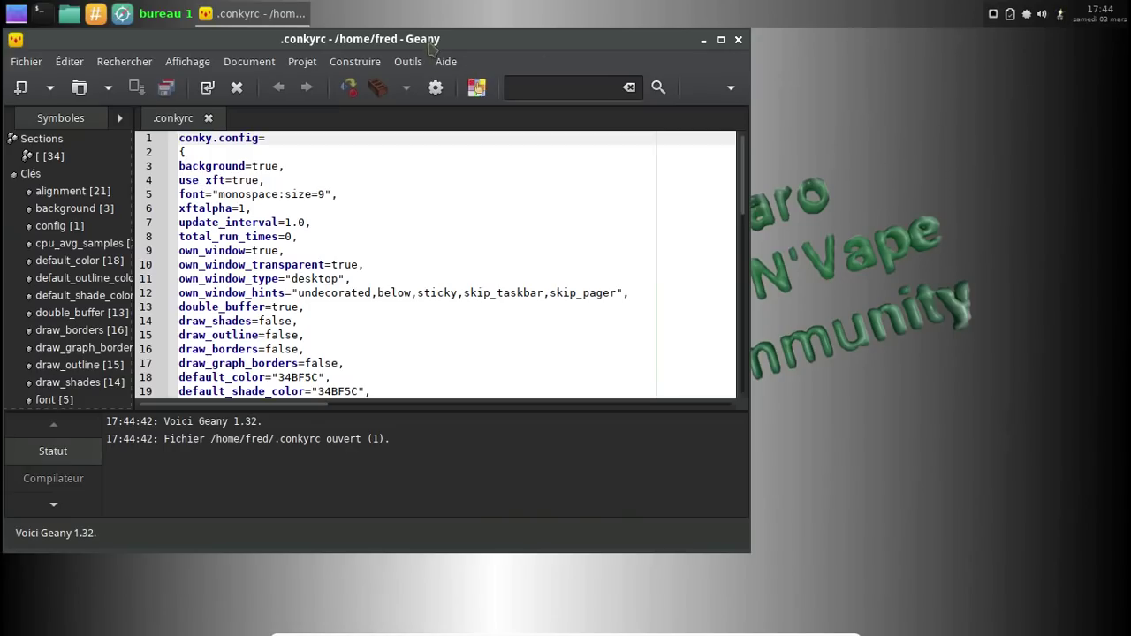
{"action": "left_click_drag", "start_coordinate": [428, 45], "coordinate": [713, 55]}
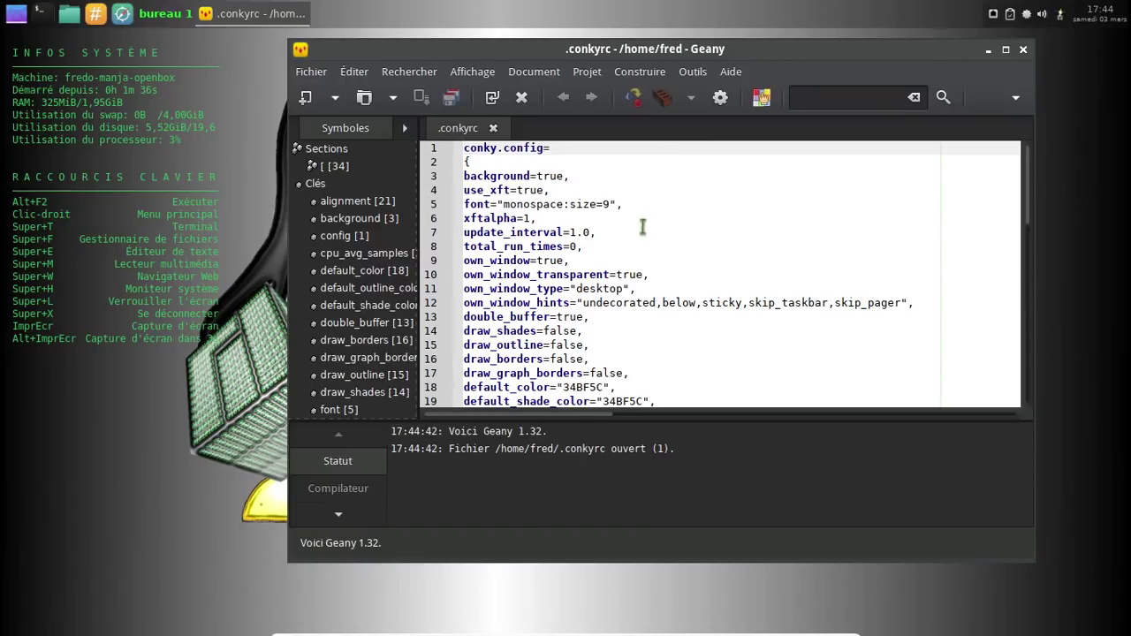
- Change the processor usage label in the system info section to "Utilisation des processeurs:"
{"action": "scroll", "coordinate": [647, 221], "scroll_direction": "down", "scroll_amount": 10}
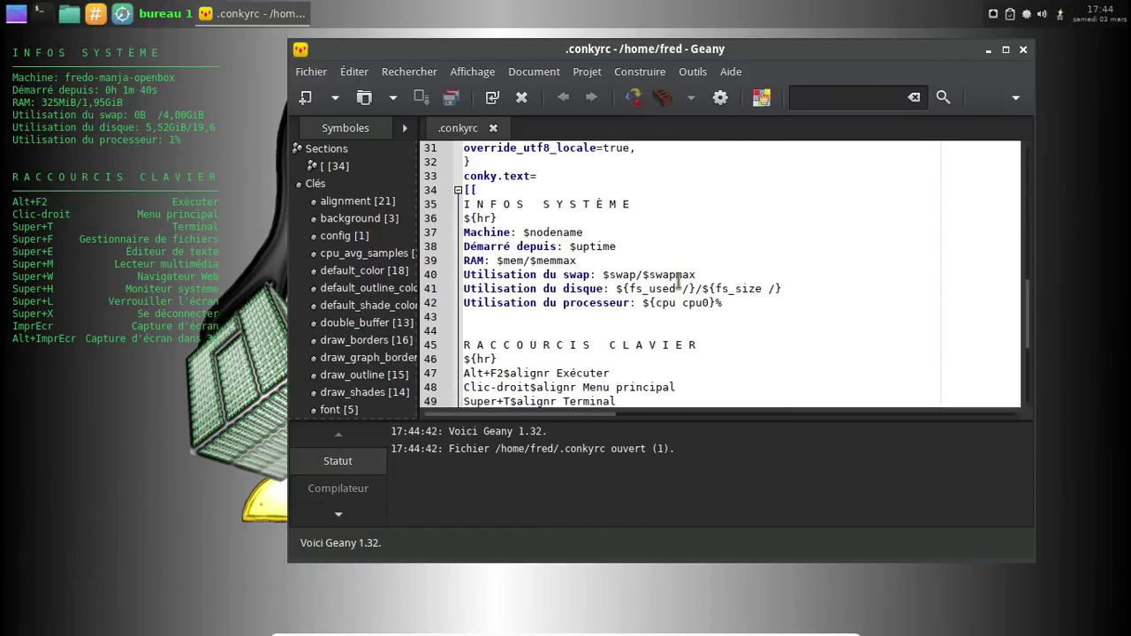
{"action": "left_click", "coordinate": [562, 303]}
{"action": "key", "text": "Left"}
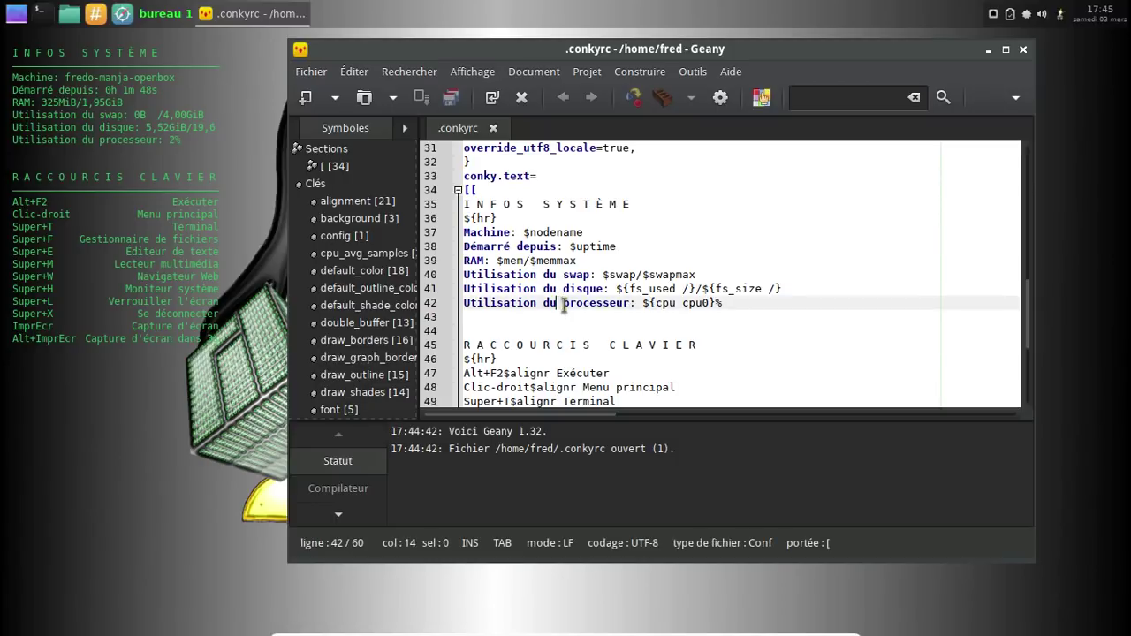
{"action": "key", "text": "BackSpace"}
{"action": "type", "text": "es"}
{"action": "key", "text": "Right"}
{"action": "key", "text": "Right"}
{"action": "key", "text": "Right"}
{"action": "key", "text": "Right"}
{"action": "key", "text": "Right"}
{"action": "key", "text": "Right"}
{"action": "key", "text": "Right"}
{"action": "key", "text": "Right"}
{"action": "key", "text": "Right"}
{"action": "key", "text": "Right"}
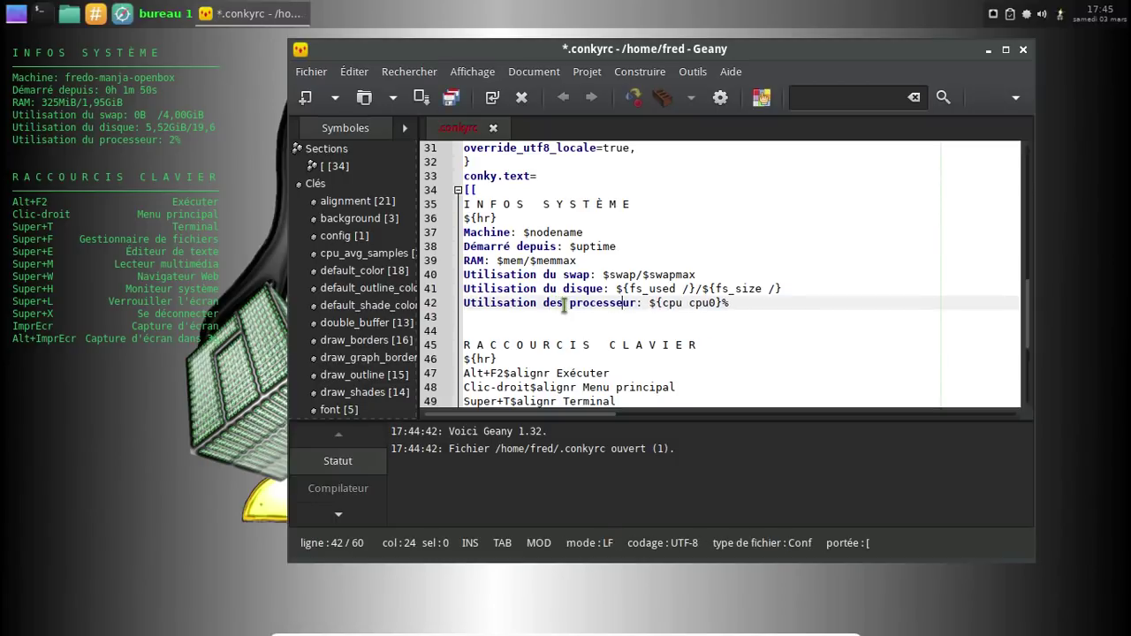
{"action": "type", "text": "s"}
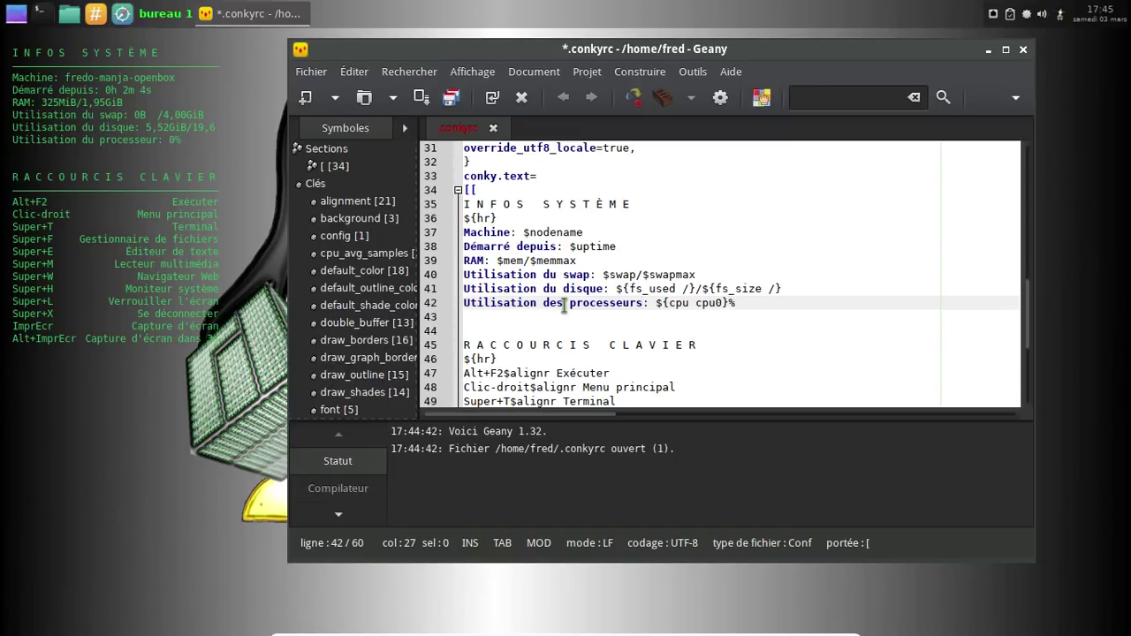
- Move ${cpu cpu0}% onto its own indented line below the "Utilisation des processeurs:" label
{"action": "key", "text": "Right"}
{"action": "key", "text": "Right"}
{"action": "key", "text": "Return"}
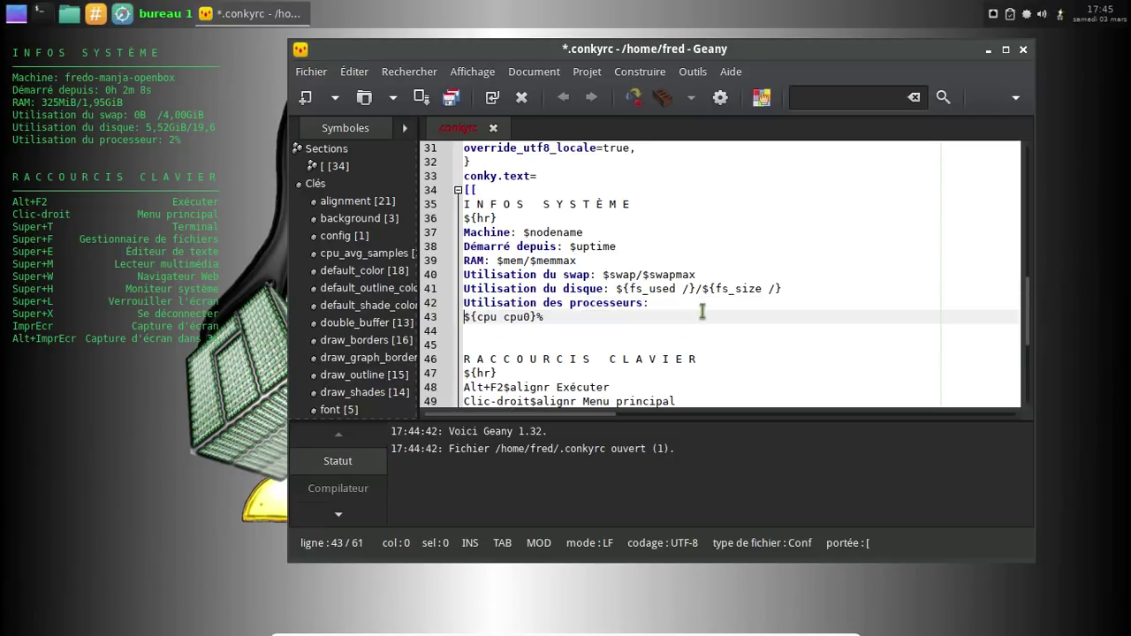
{"action": "key", "text": "Tab"}
- Copy the ${cpu cpu0}% entry to an indented line below, change it to ${cpu cpu1}% and save the file
{"action": "left_click", "coordinate": [600, 316]}
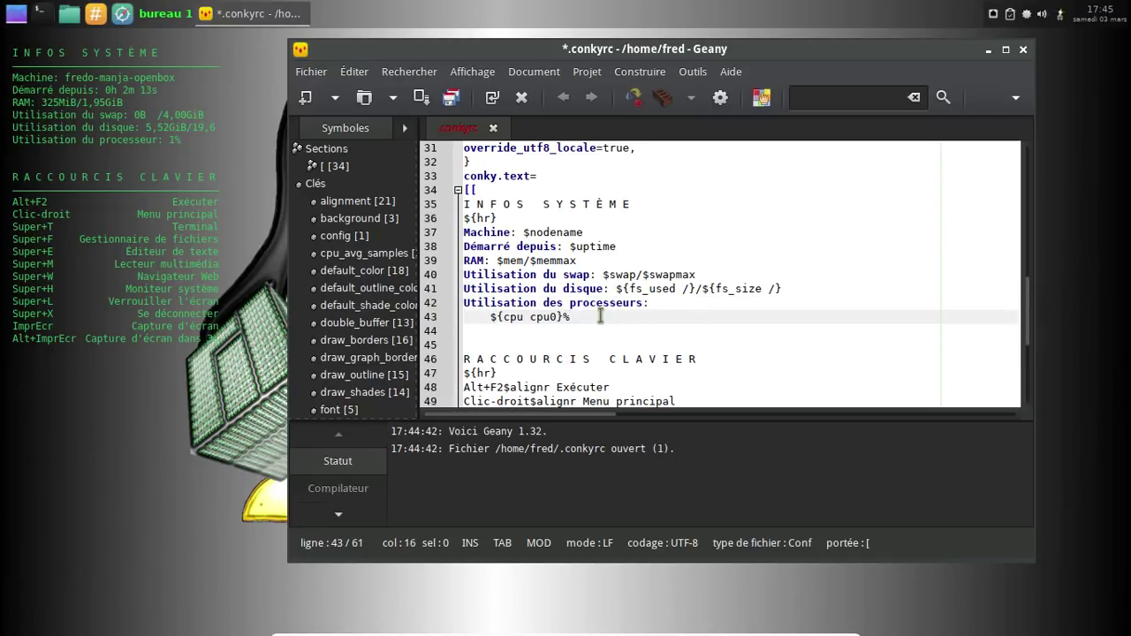
{"action": "key", "text": "shift+Left"}
{"action": "key", "text": "shift+Left"}
{"action": "key", "text": "shift+Left"}
{"action": "key", "text": "shift+Left"}
{"action": "key", "text": "shift+Left"}
{"action": "key", "text": "shift+Left"}
{"action": "key", "text": "shift+Left"}
{"action": "key", "text": "shift+Left"}
{"action": "key", "text": "shift+Left"}
{"action": "key", "text": "shift+Left"}
{"action": "key", "text": "shift+Left"}
{"action": "key", "text": "shift+Left"}
{"action": "key", "text": "ctrl+c"}
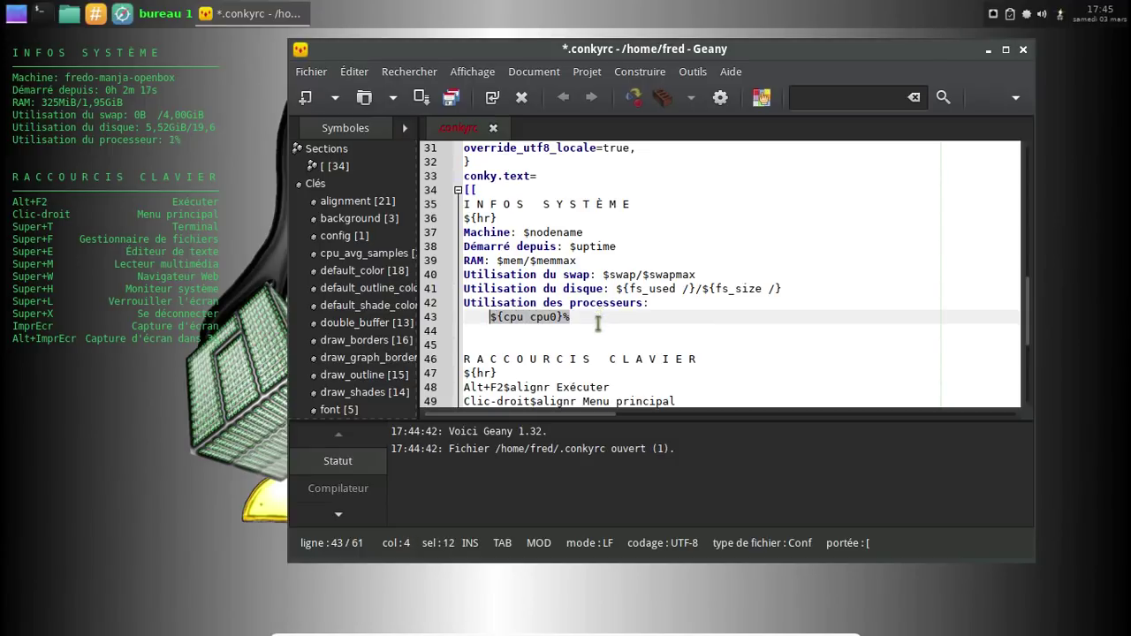
{"action": "left_click", "coordinate": [600, 325]}
{"action": "key", "text": "ctrl+v"}
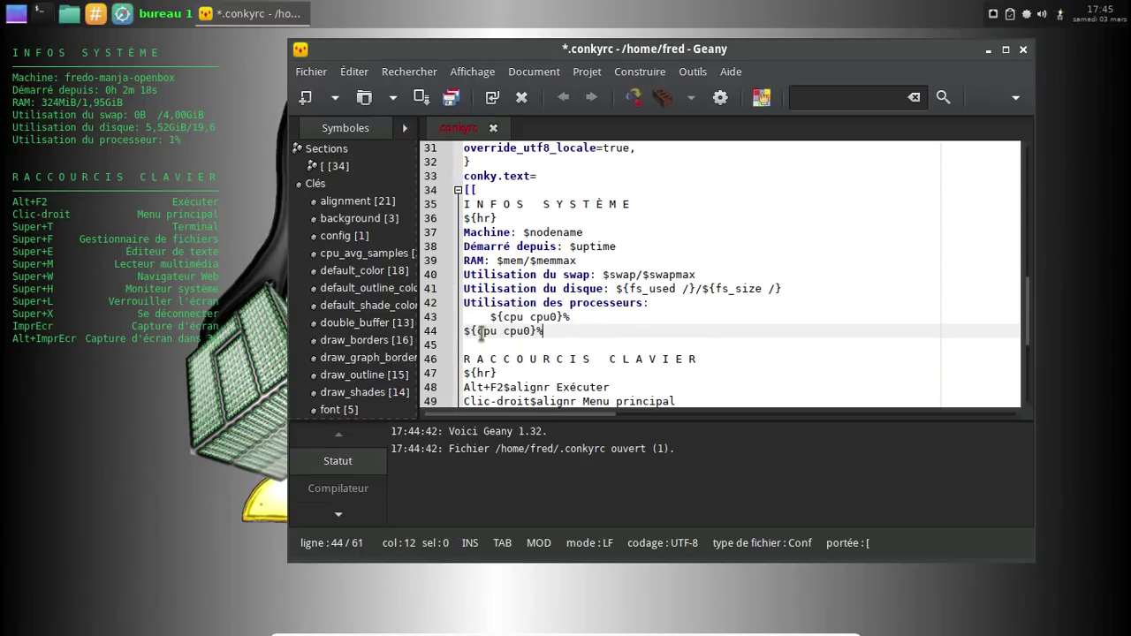
{"action": "key", "text": "Home"}
{"action": "key", "text": "Tab"}
{"action": "left_click", "coordinate": [556, 331]}
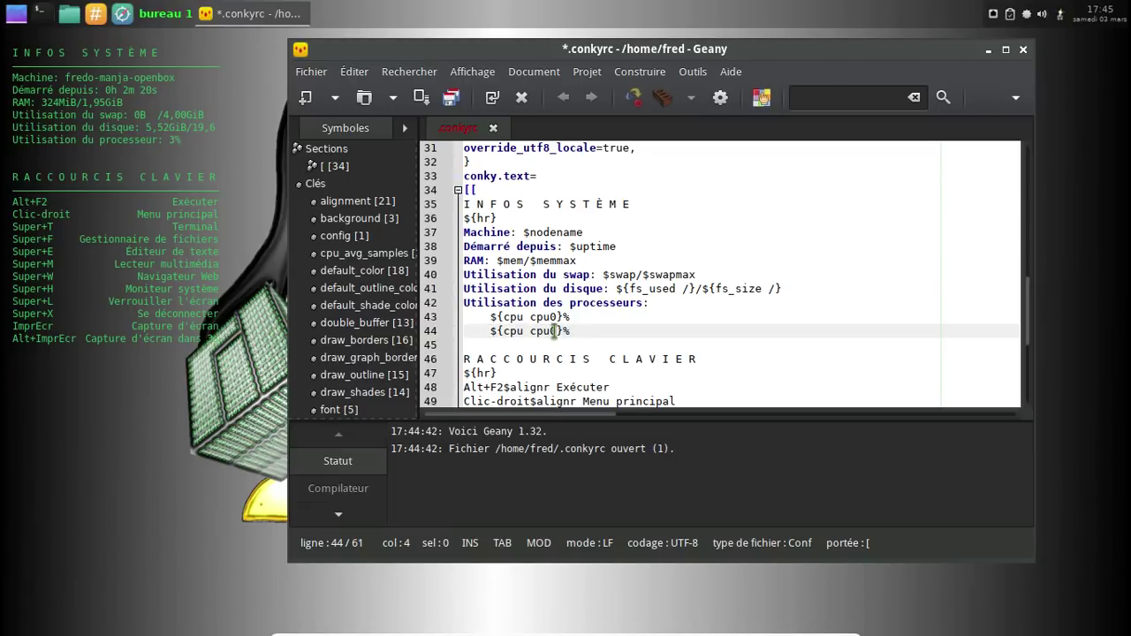
{"action": "key", "text": "BackSpace"}
{"action": "type", "text": "1"}
{"action": "left_click", "coordinate": [452, 98]}
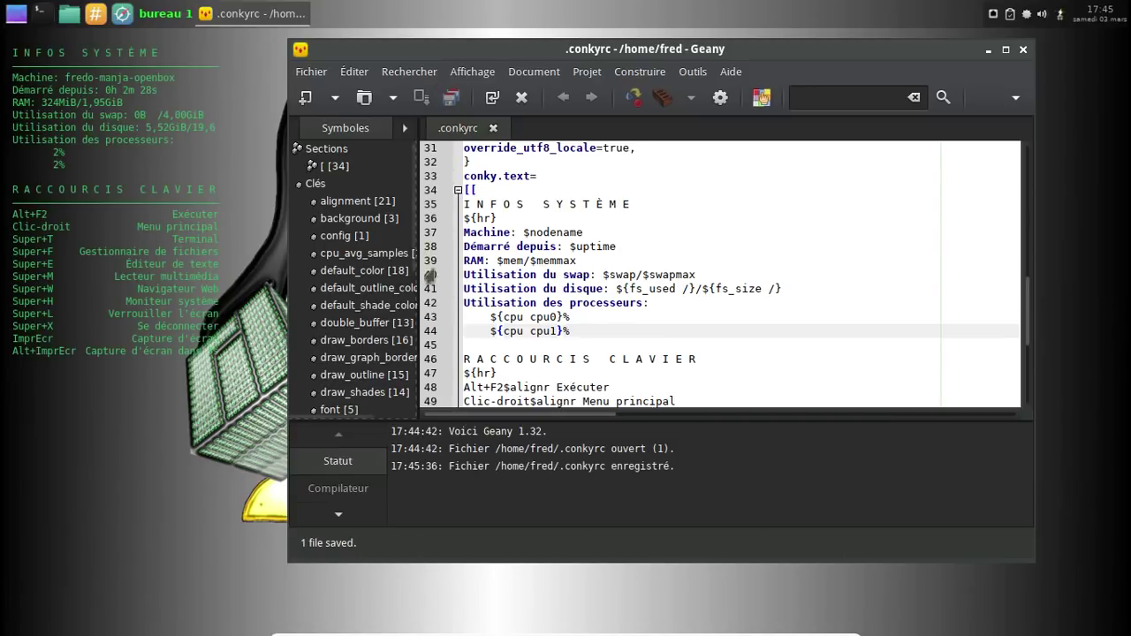
- Prefix the two processor lines with the labels "CPU 0 : " and "CPU 1 : " and save the file
{"action": "left_click", "coordinate": [490, 316]}
{"action": "type", "text": "CPU 0 :"}
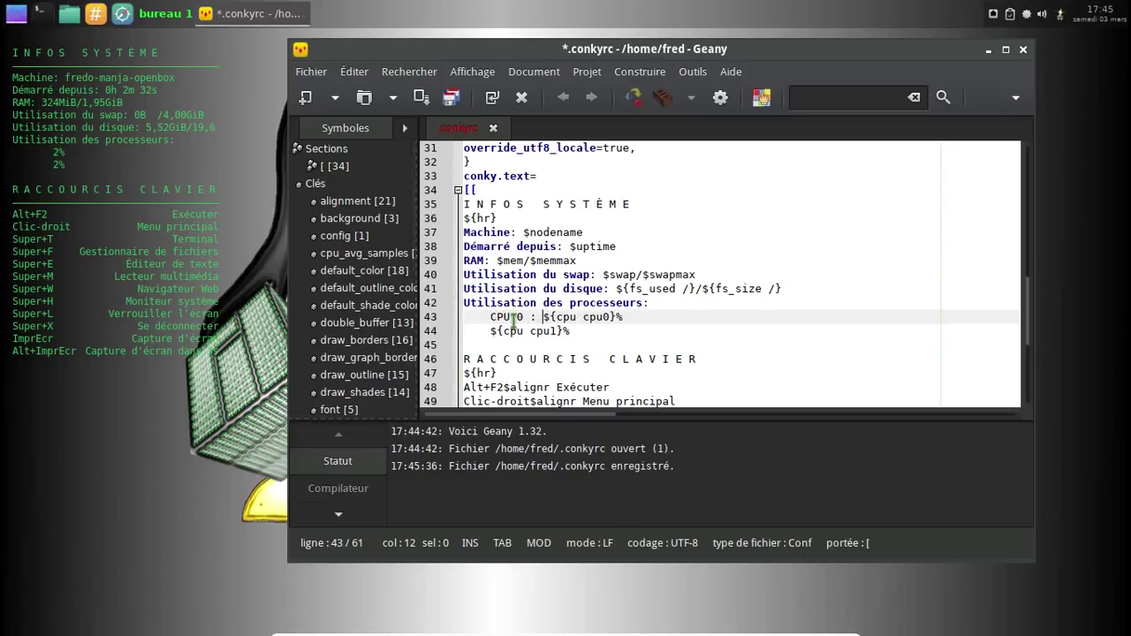
{"action": "key", "text": "Down"}
{"action": "key", "text": "Left"}
{"action": "key", "text": "Left"}
{"action": "key", "text": "Left"}
{"action": "key", "text": "Left"}
{"action": "key", "text": "Left"}
{"action": "key", "text": "Left"}
{"action": "key", "text": "Left"}
{"action": "key", "text": "Left"}
{"action": "type", "text": "CP"}
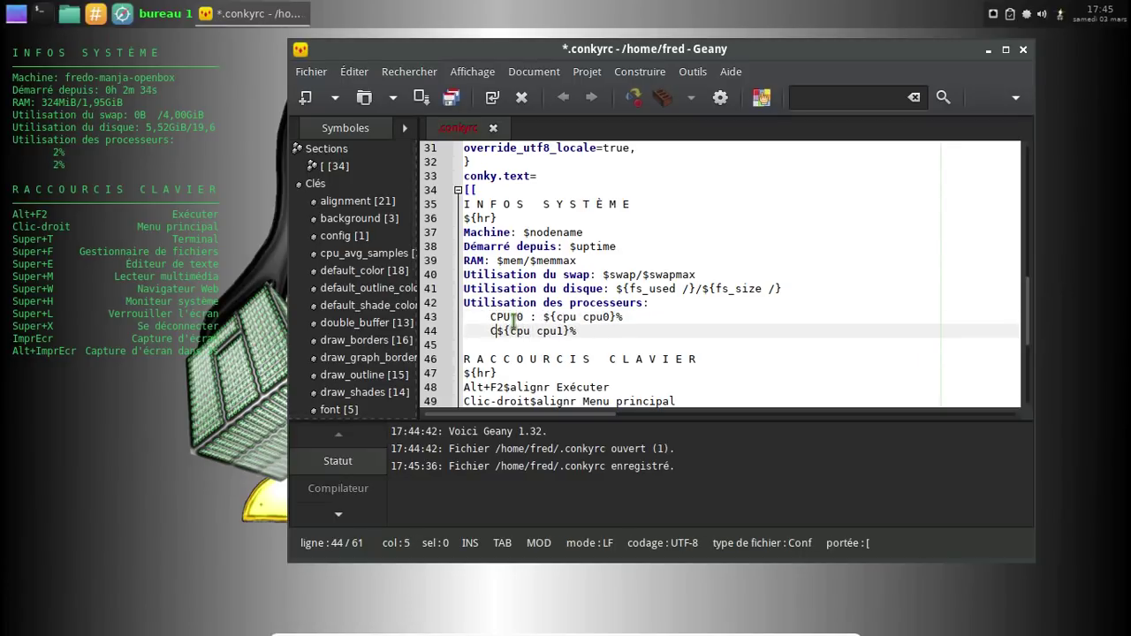
{"action": "type", "text": "U 1 :"}
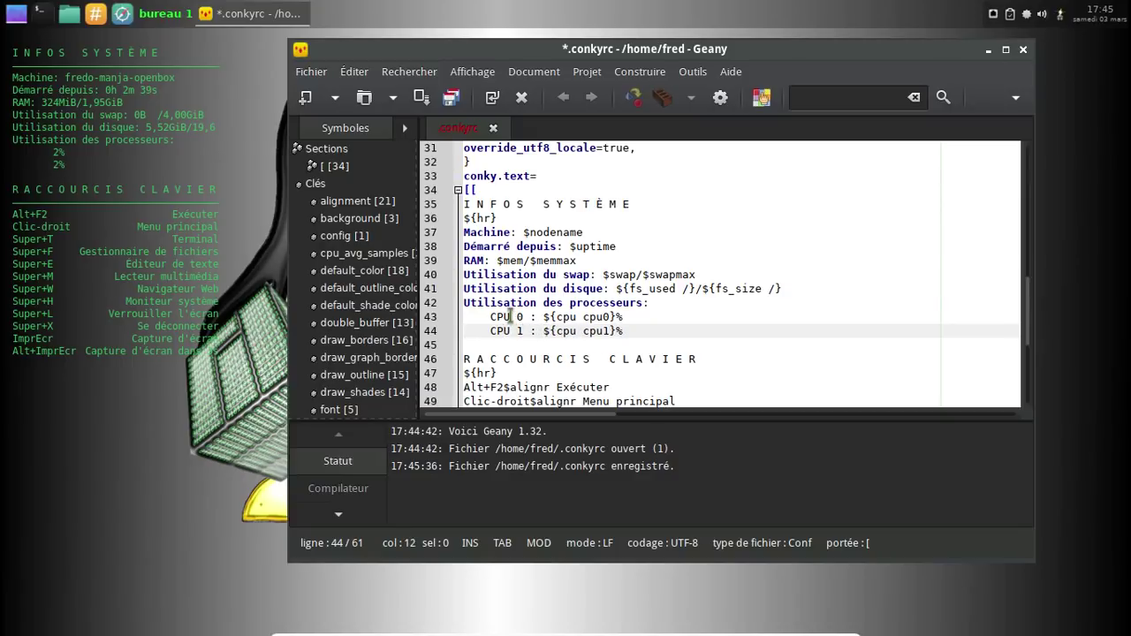
{"action": "left_click", "coordinate": [449, 99]}
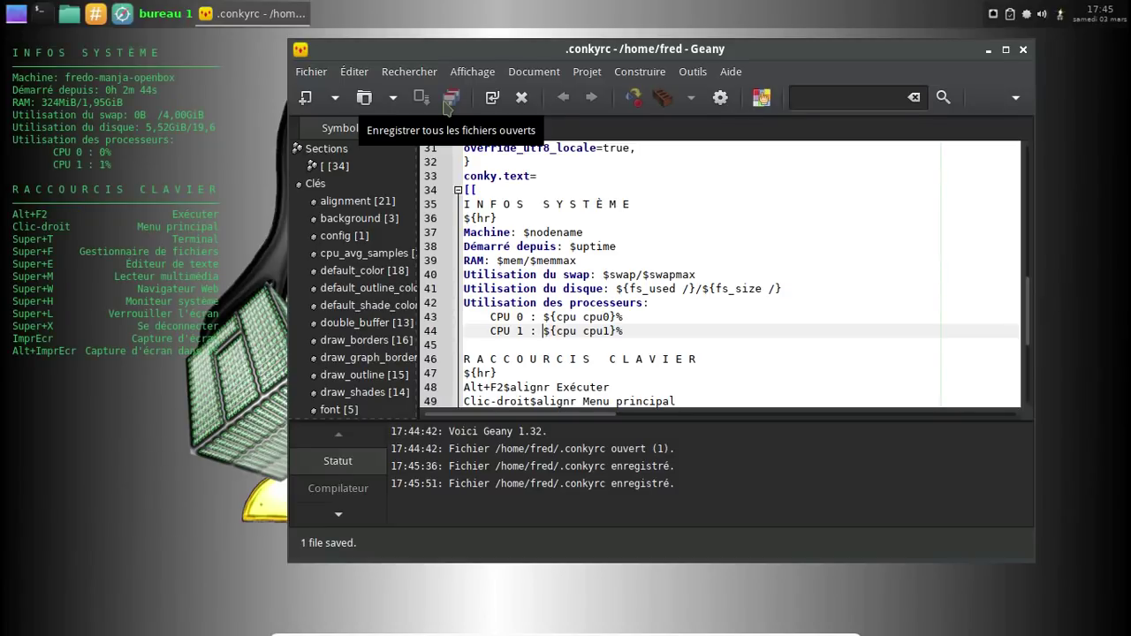
- Append " - ${freq cpu0} Mhz" to the CPU 0 line and save the file
{"action": "left_click", "coordinate": [642, 315]}
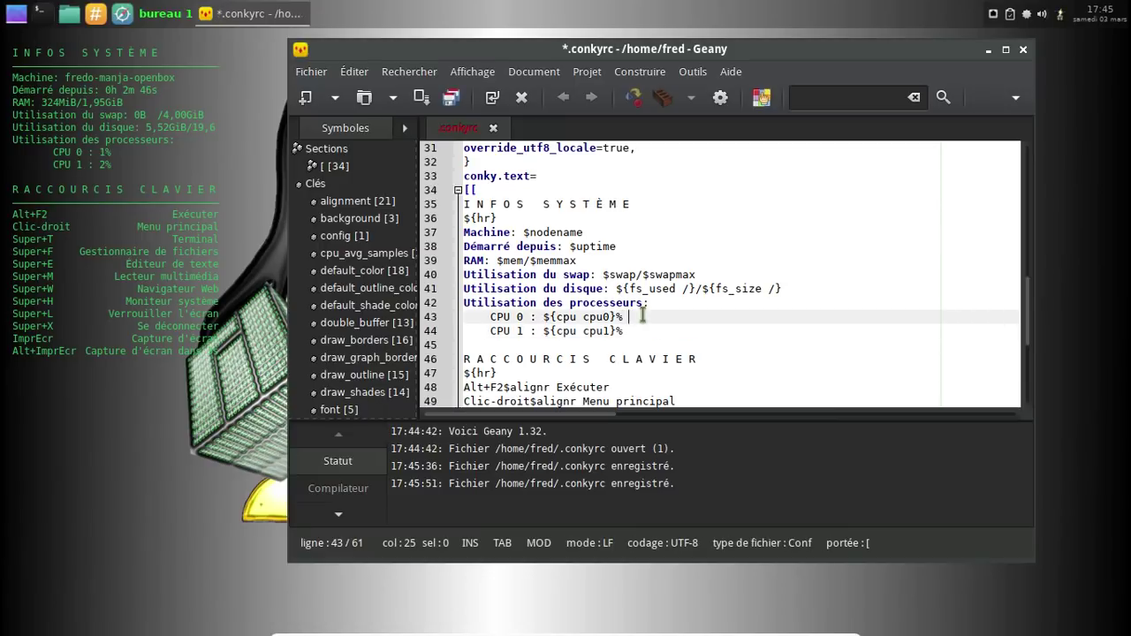
{"action": "type", "text": "- ${freq cpu0} Mhz"}
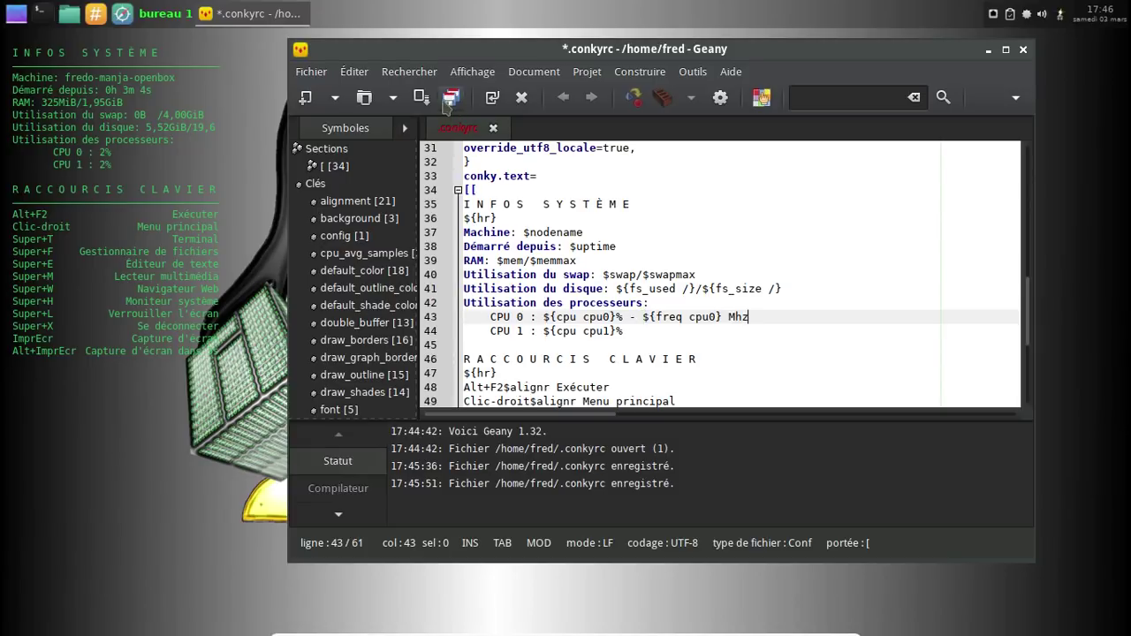
{"action": "left_click", "coordinate": [448, 100]}
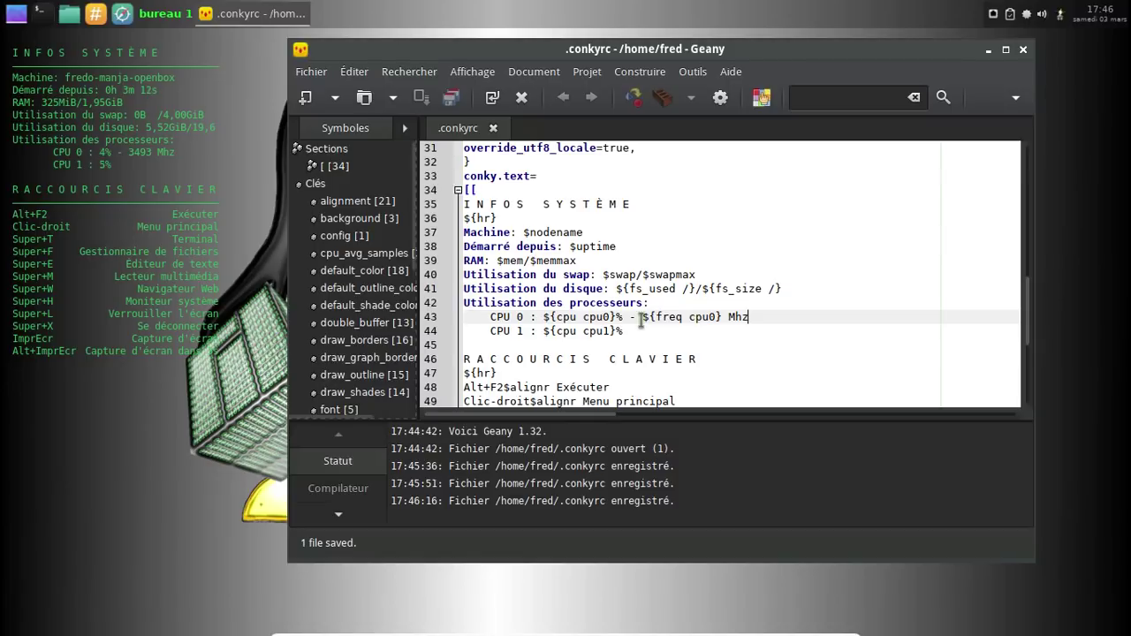
- Copy the frequency text to the end of the CPU 1 line, change its variable to ${freq cpu1} and save the file
{"action": "left_click_drag", "start_coordinate": [628, 315], "coordinate": [757, 320]}
{"action": "key", "text": "ctrl+c"}
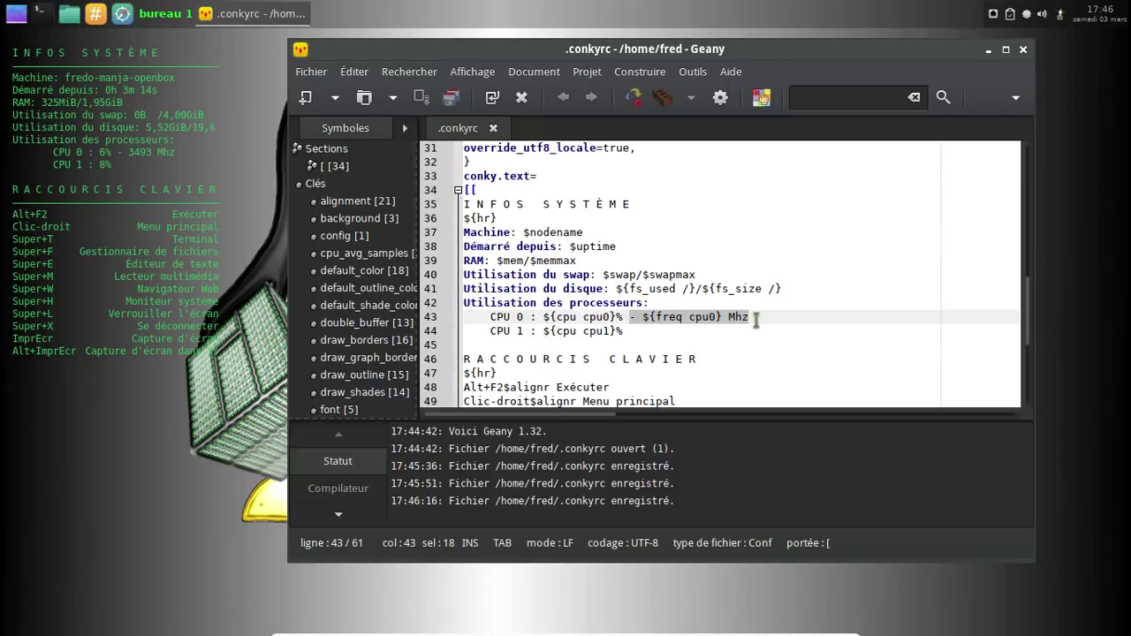
{"action": "left_click", "coordinate": [634, 330]}
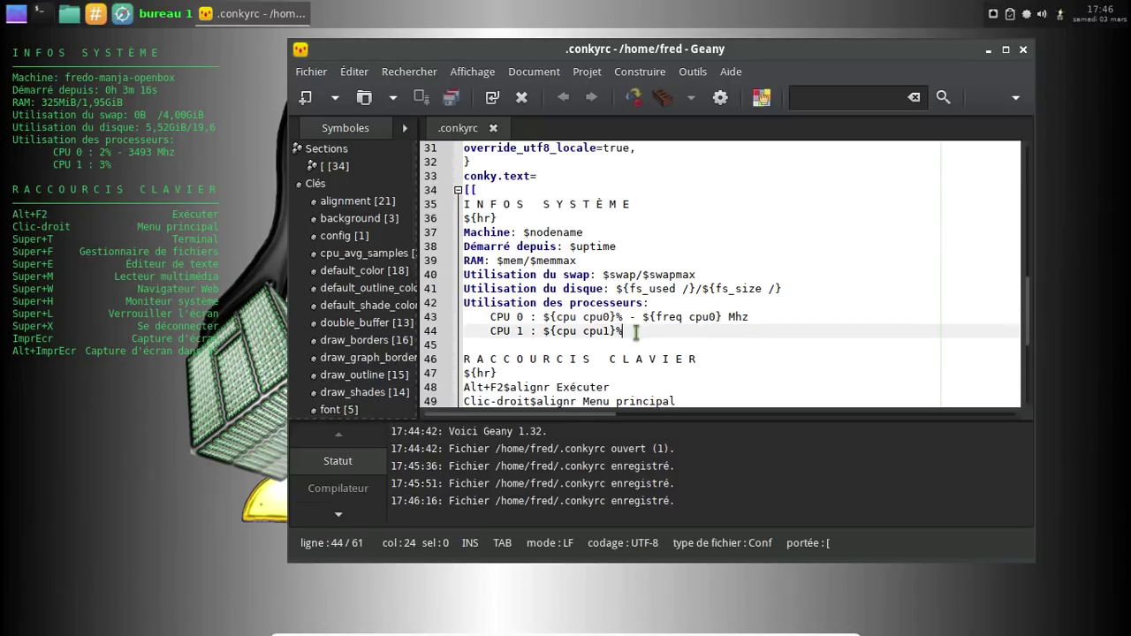
{"action": "key", "text": "ctrl+v"}
{"action": "left_click", "coordinate": [717, 332]}
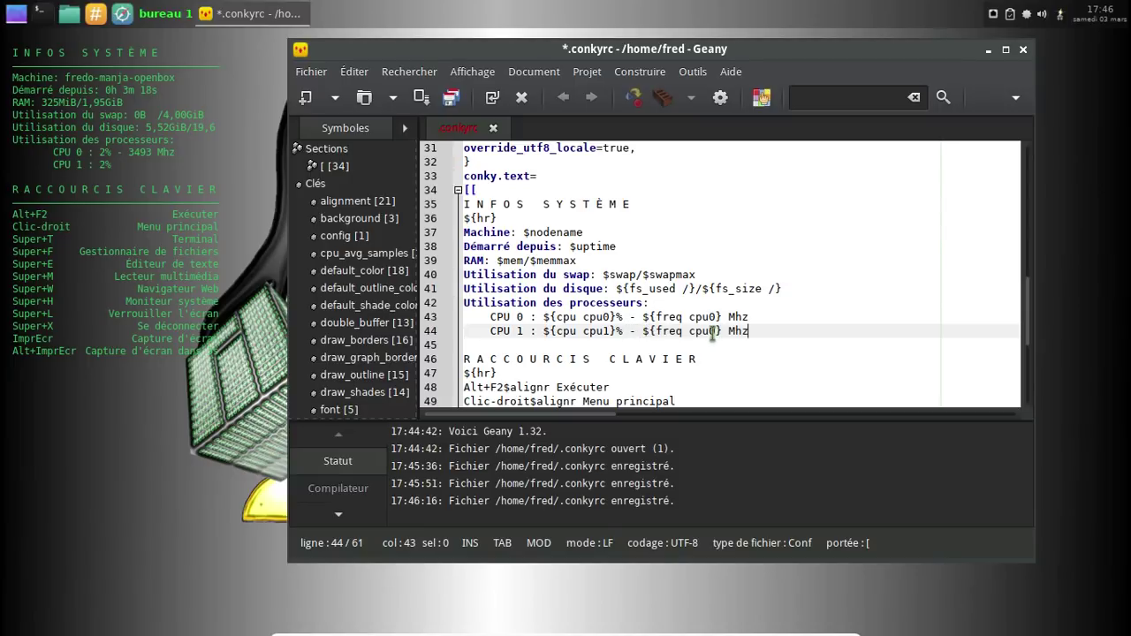
{"action": "key", "text": "BackSpace"}
{"action": "type", "text": "1"}
{"action": "left_click", "coordinate": [451, 99]}
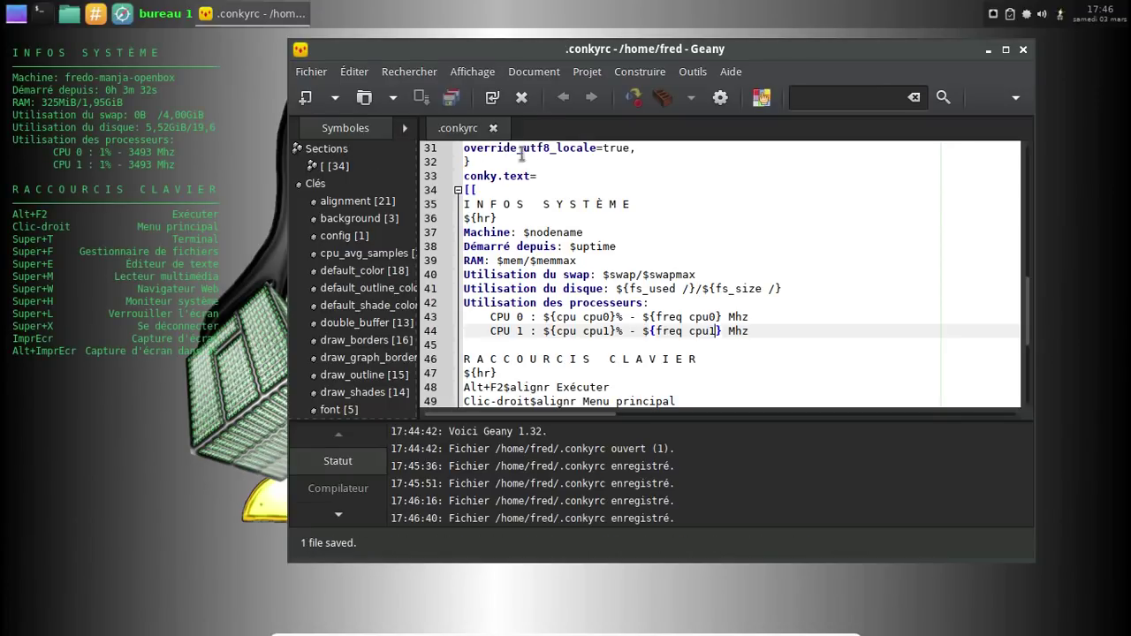
- Move the disk usage values onto their own indented line prefixed with "/ : " and save the file
{"action": "left_click", "coordinate": [616, 289]}
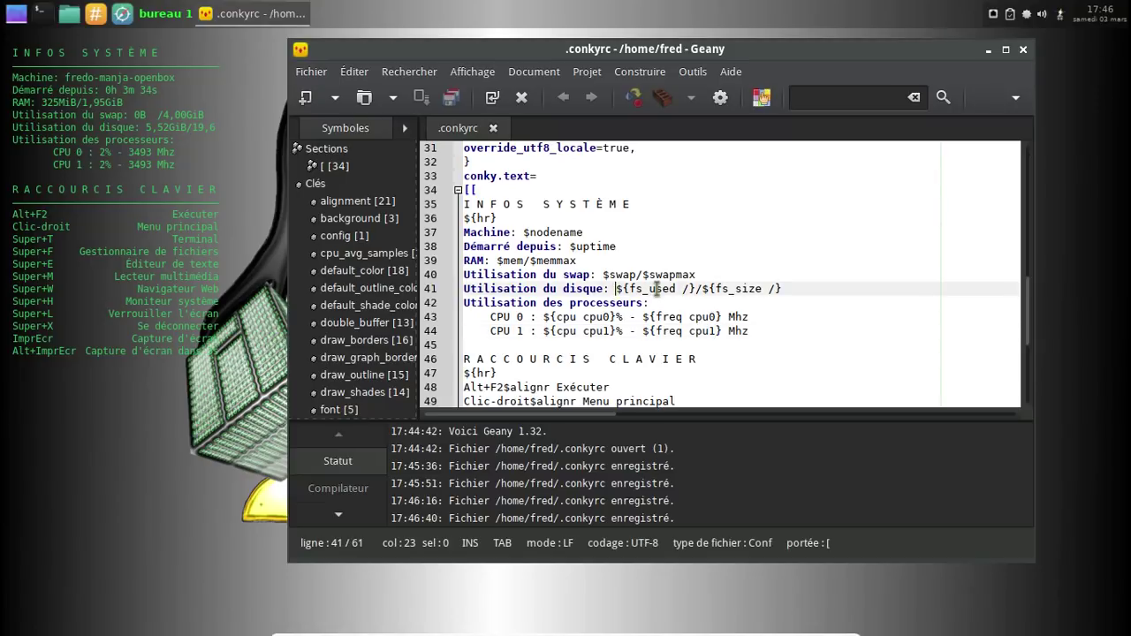
{"action": "key", "text": "Return"}
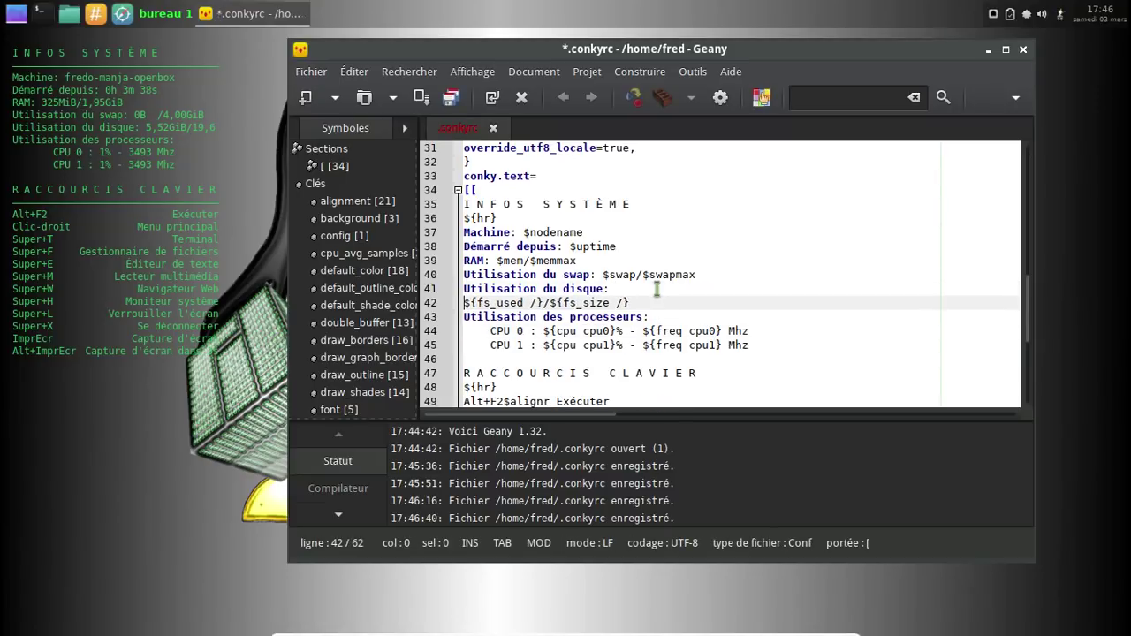
{"action": "type", "text": "/ "}
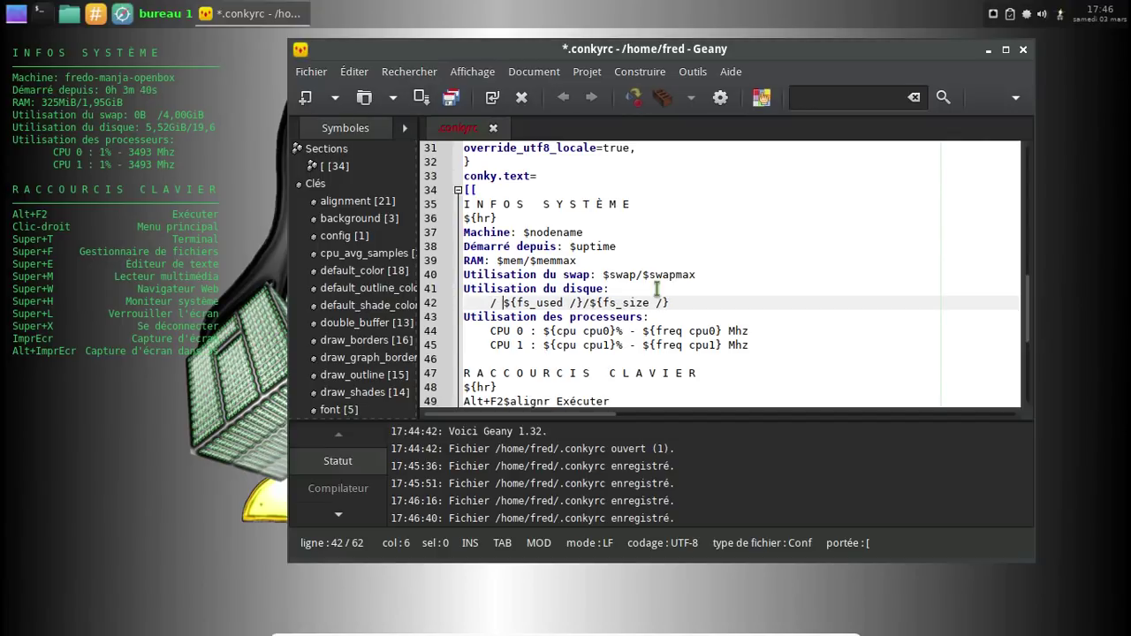
{"action": "type", "text": ":"}
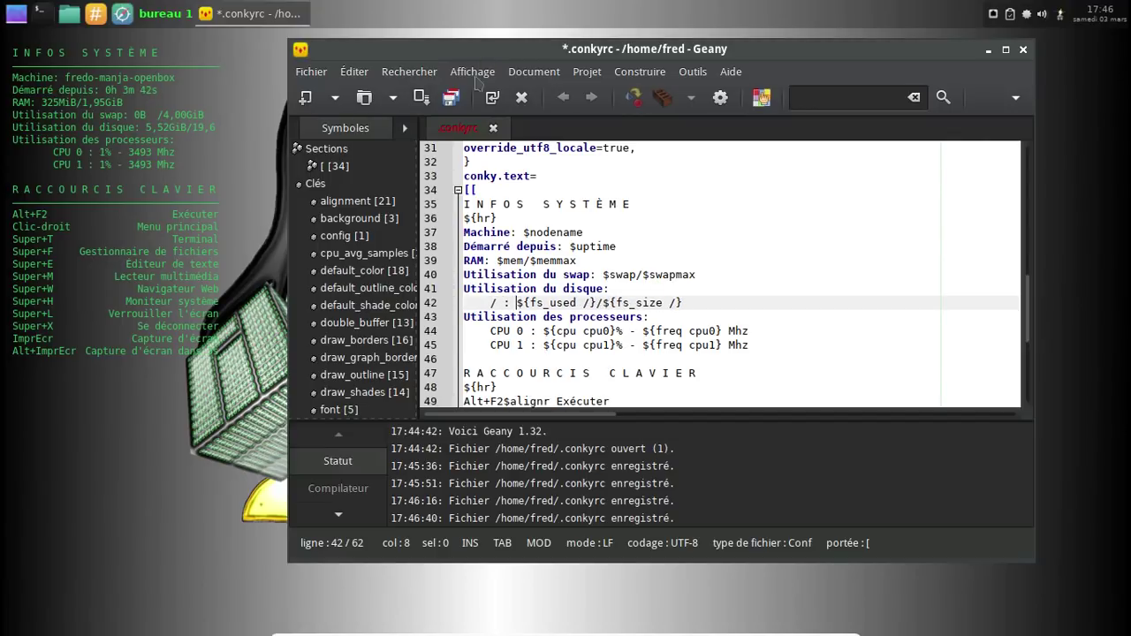
{"action": "left_click", "coordinate": [452, 99]}
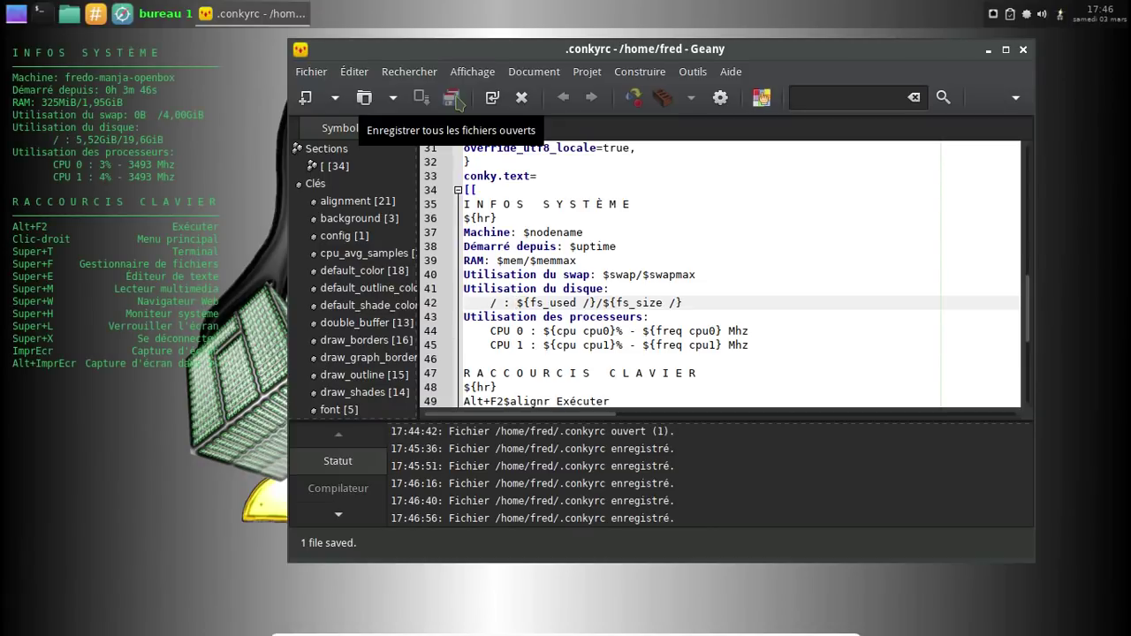
- Duplicate the indented "/ : ${fs_used /}/${fs_size /}" line directly below itself in the disk usage section
{"action": "left_click", "coordinate": [694, 303]}
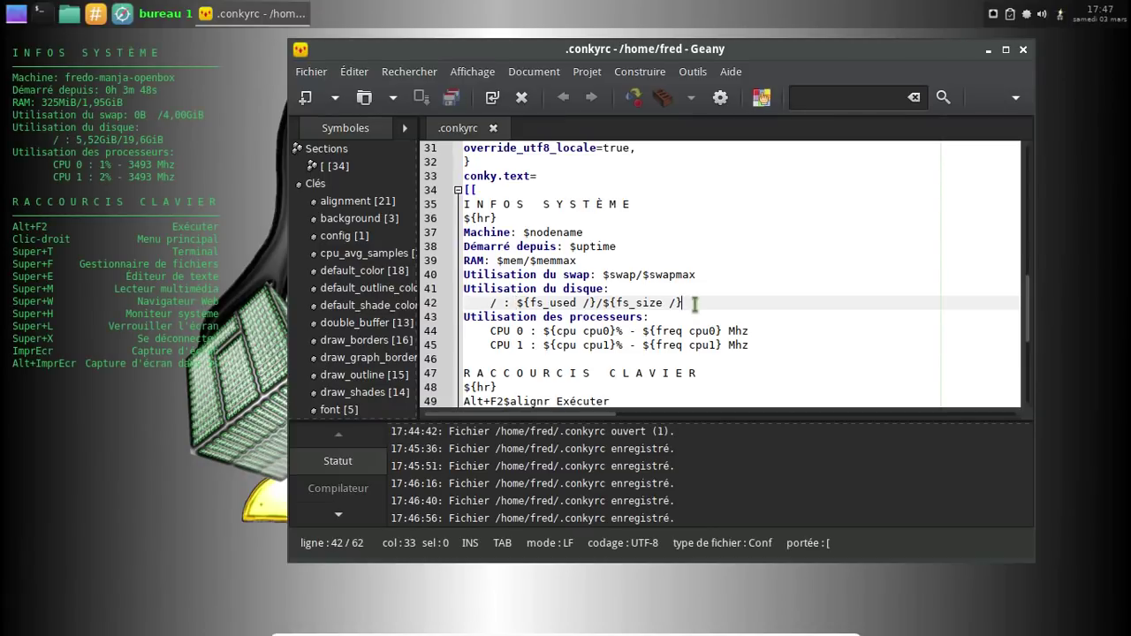
{"action": "key", "text": "Return"}
{"action": "key", "text": "Up"}
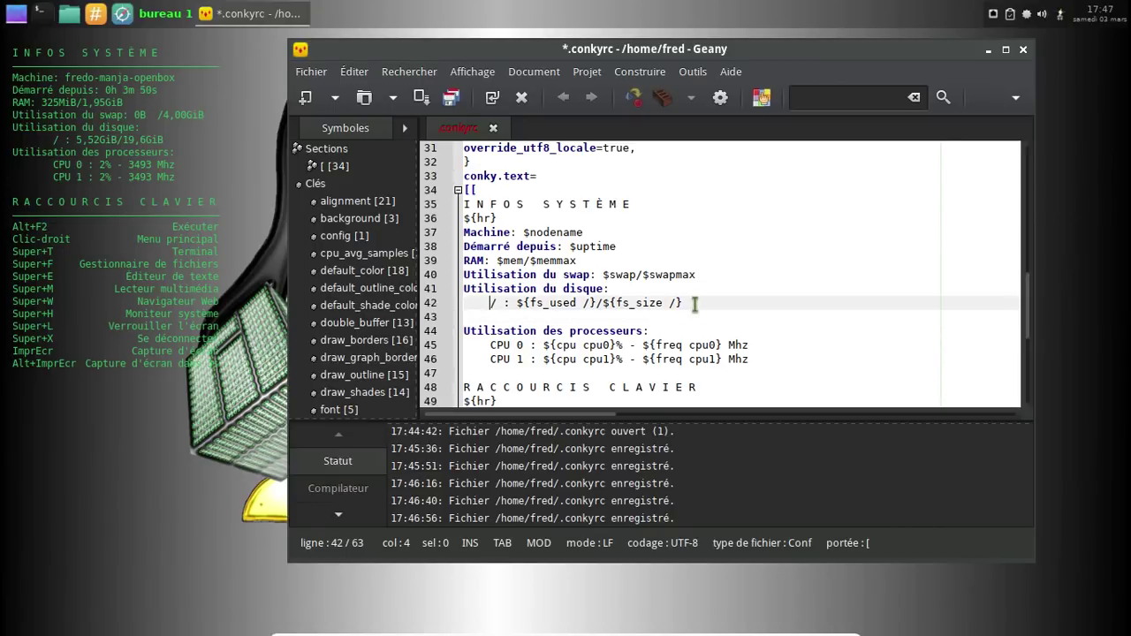
{"action": "key", "text": "shift+End"}
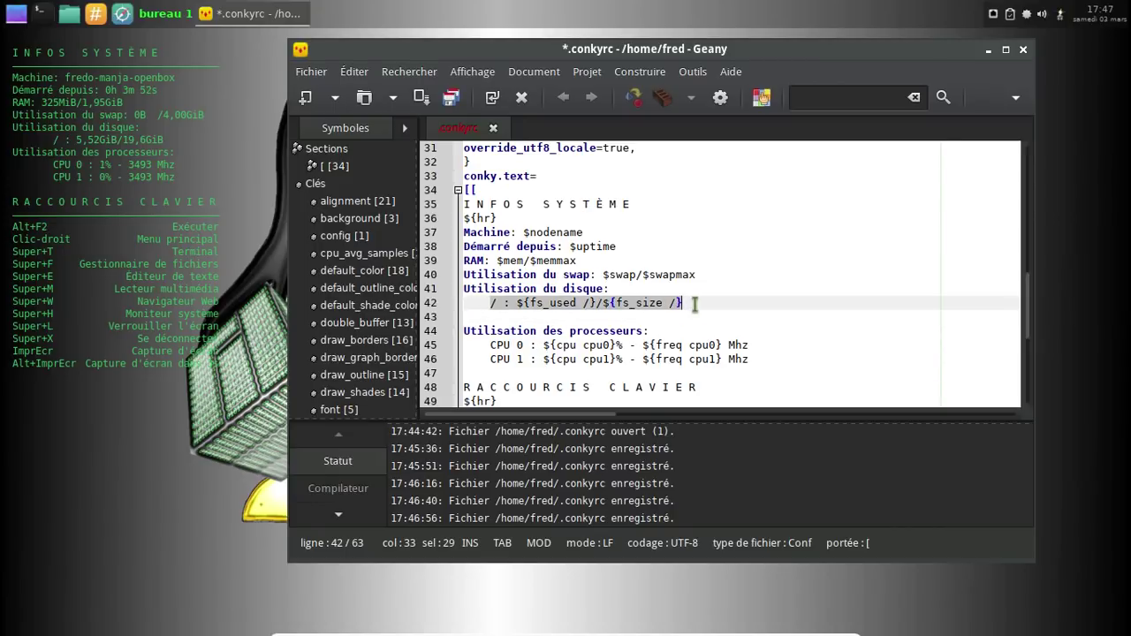
{"action": "key", "text": "ctrl+c"}
{"action": "key", "text": "Down"}
{"action": "key", "text": "ctrl+v"}
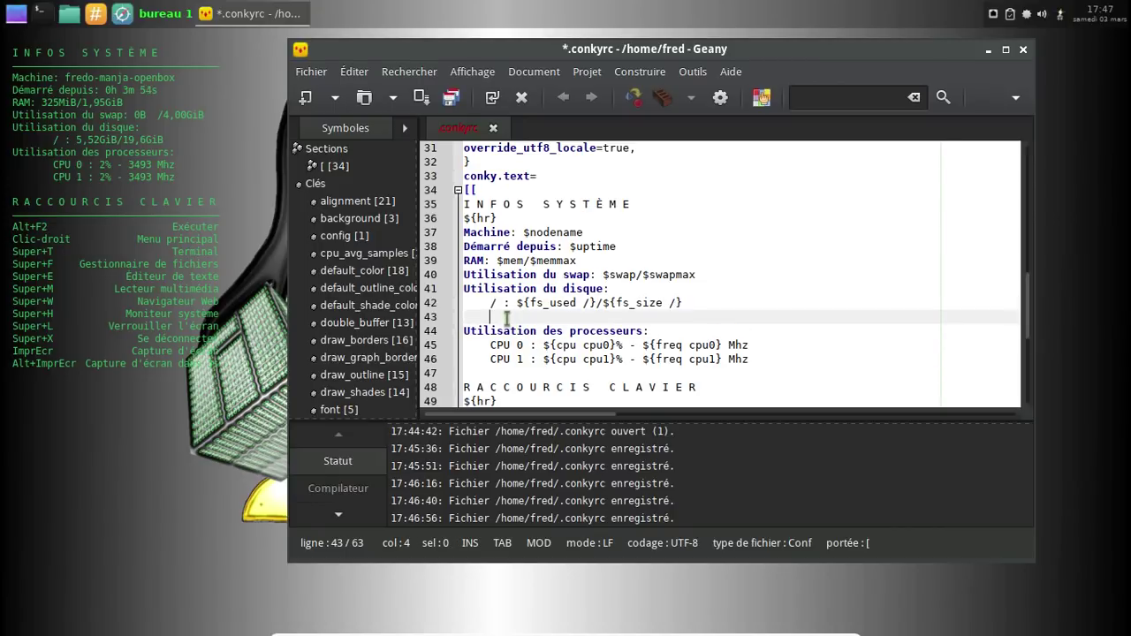
- Change the label and both variable paths on the duplicated disk line to /home, save .conkyrc and close the editor
{"action": "left_click", "coordinate": [499, 316]}
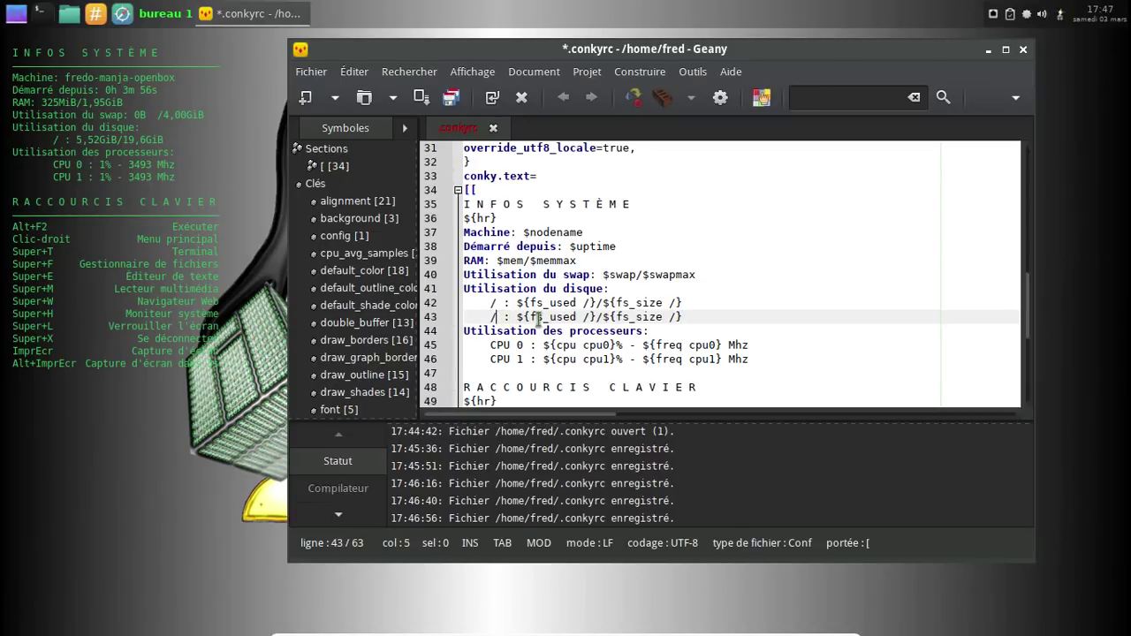
{"action": "type", "text": "home"}
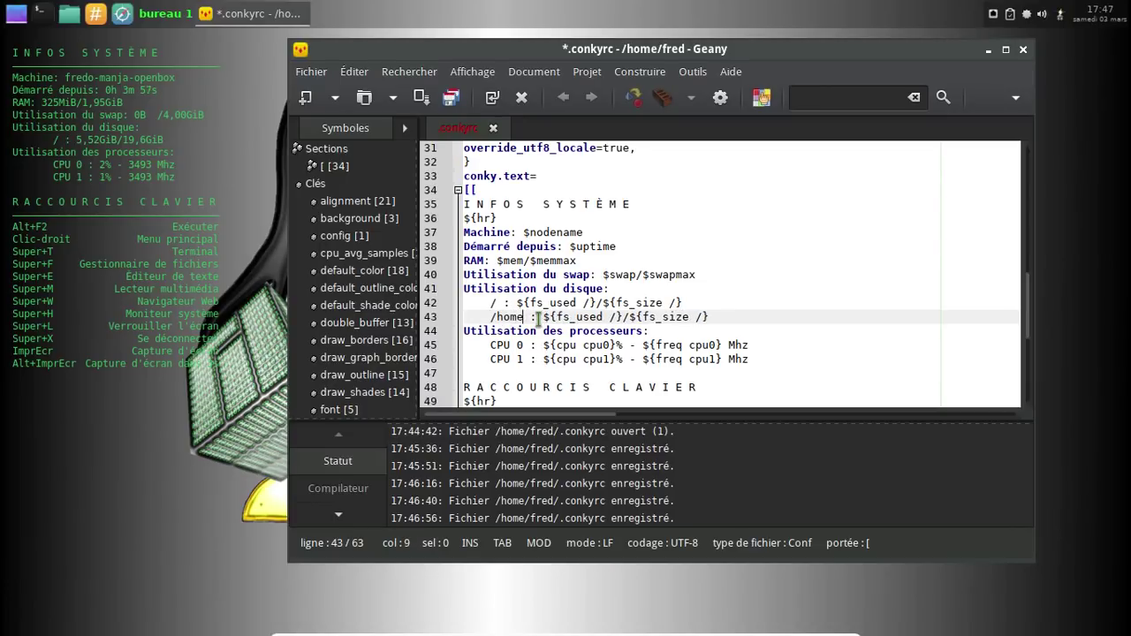
{"action": "left_click", "coordinate": [618, 317]}
{"action": "type", "text": "home"}
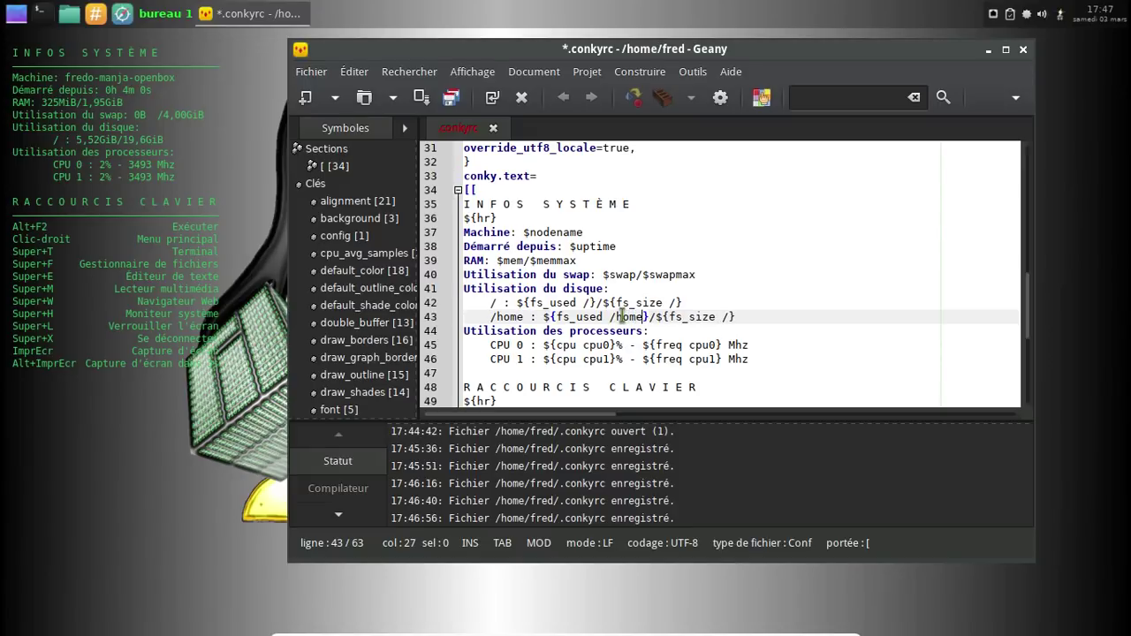
{"action": "left_click", "coordinate": [733, 317]}
{"action": "type", "text": "home"}
{"action": "left_click", "coordinate": [448, 101]}
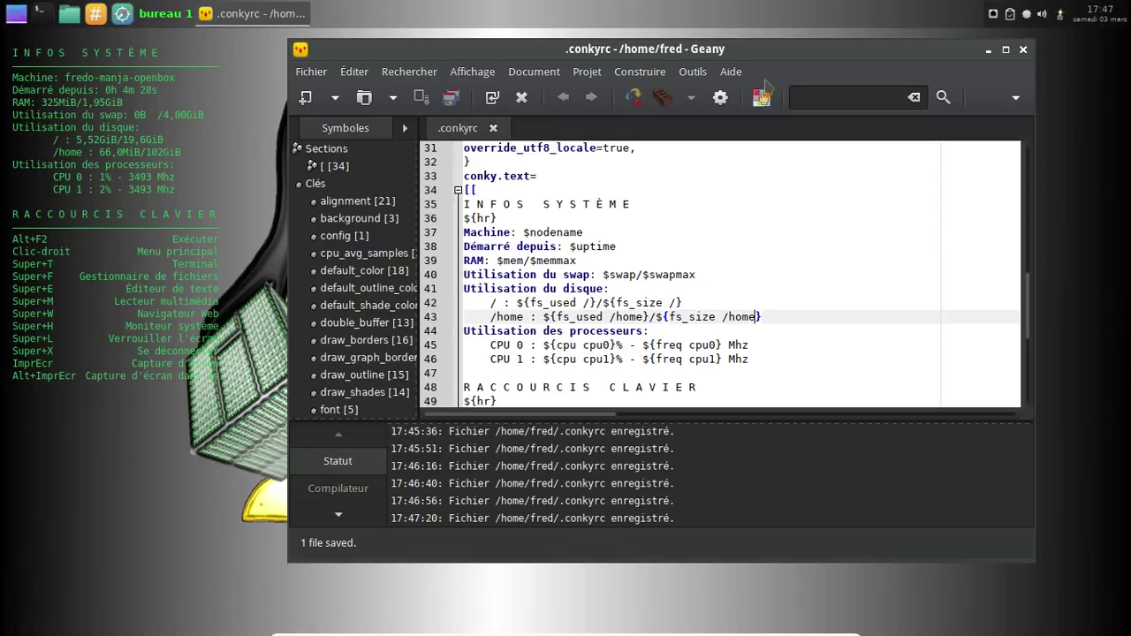
{"action": "left_click", "coordinate": [1023, 50]}
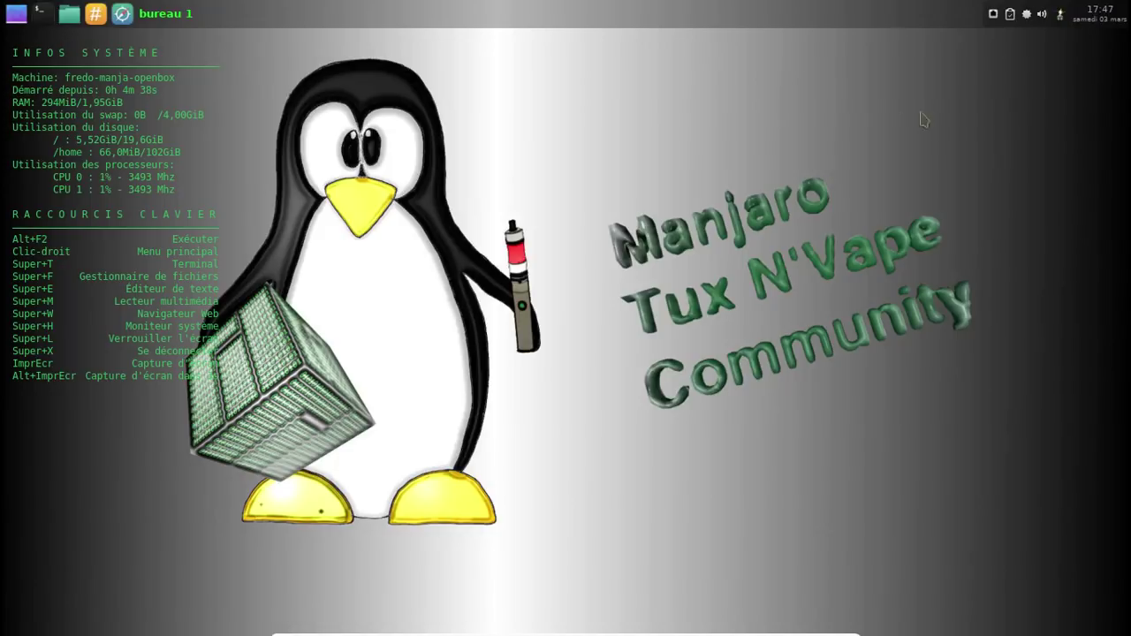
- Open the package manager, search for firefox and mark the Firefox package for installation
{"action": "right_click", "coordinate": [1025, 15]}
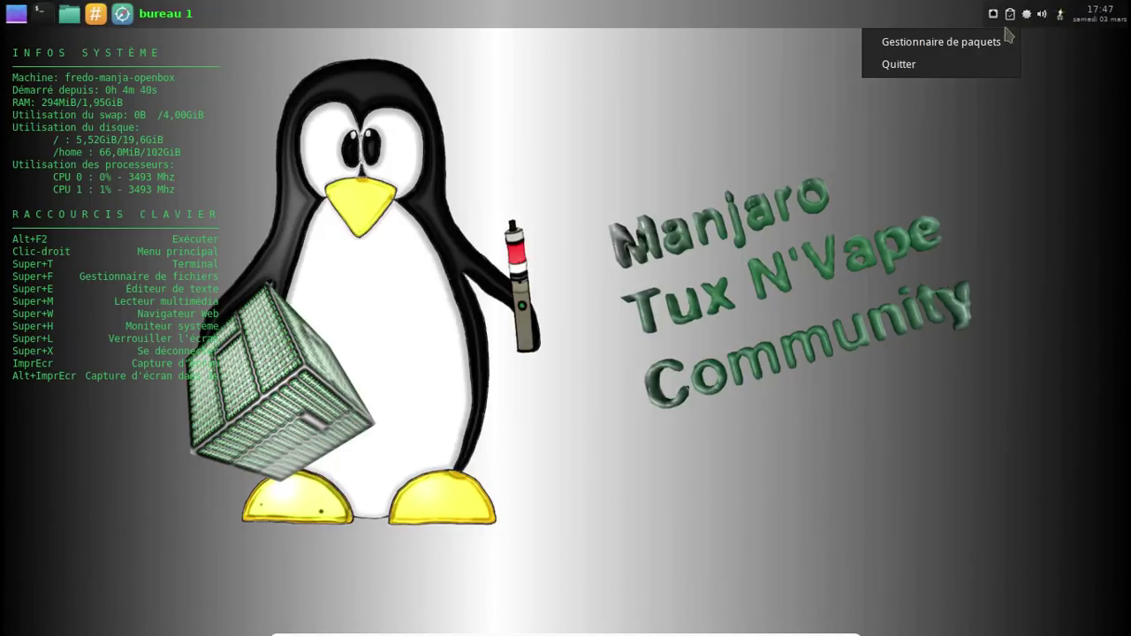
{"action": "left_click", "coordinate": [994, 39]}
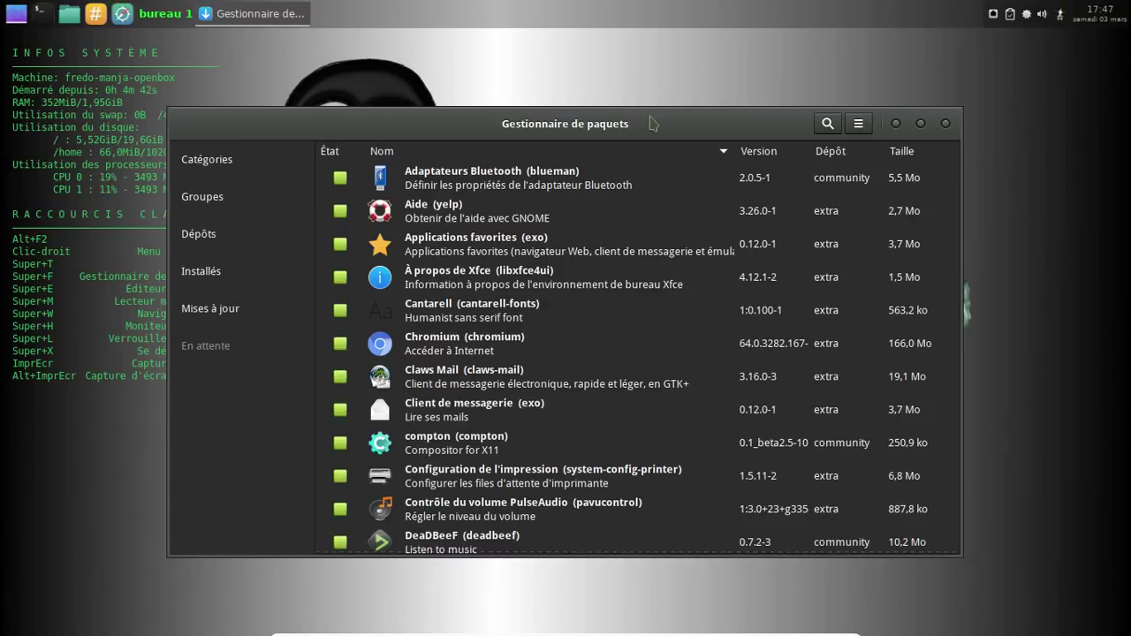
{"action": "left_click", "coordinate": [902, 93]}
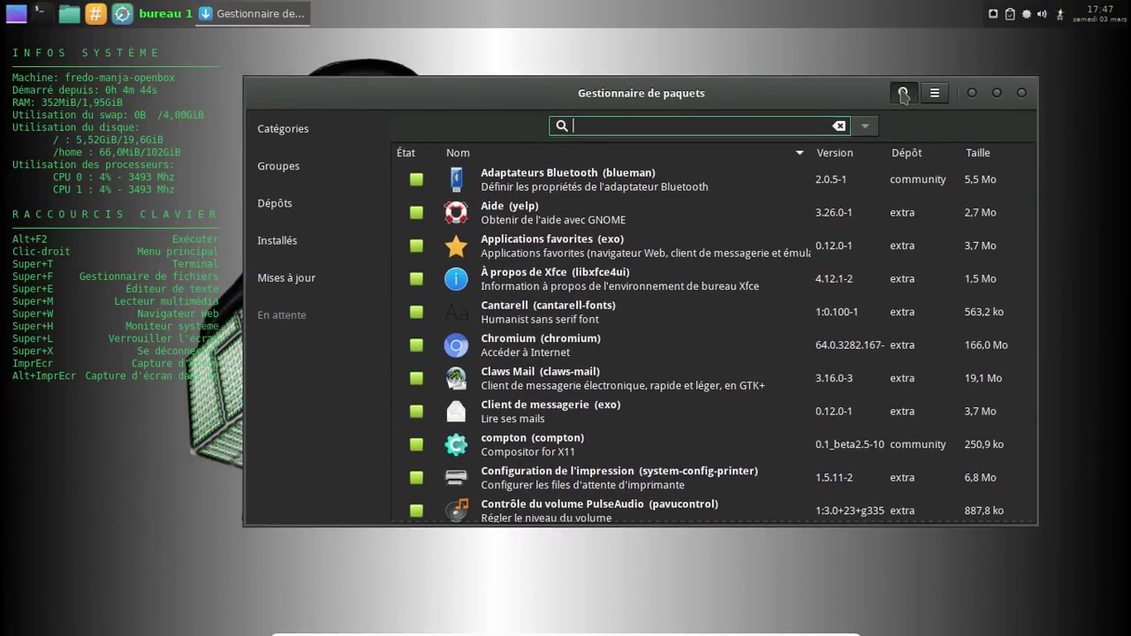
{"action": "type", "text": "firefox"}
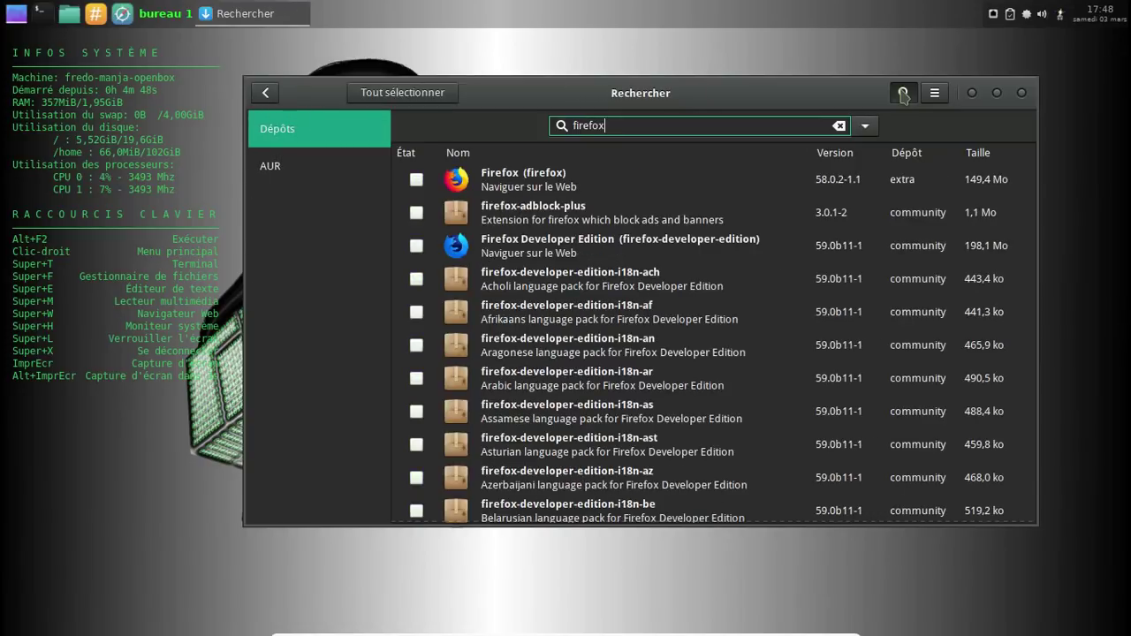
{"action": "left_click", "coordinate": [415, 180]}
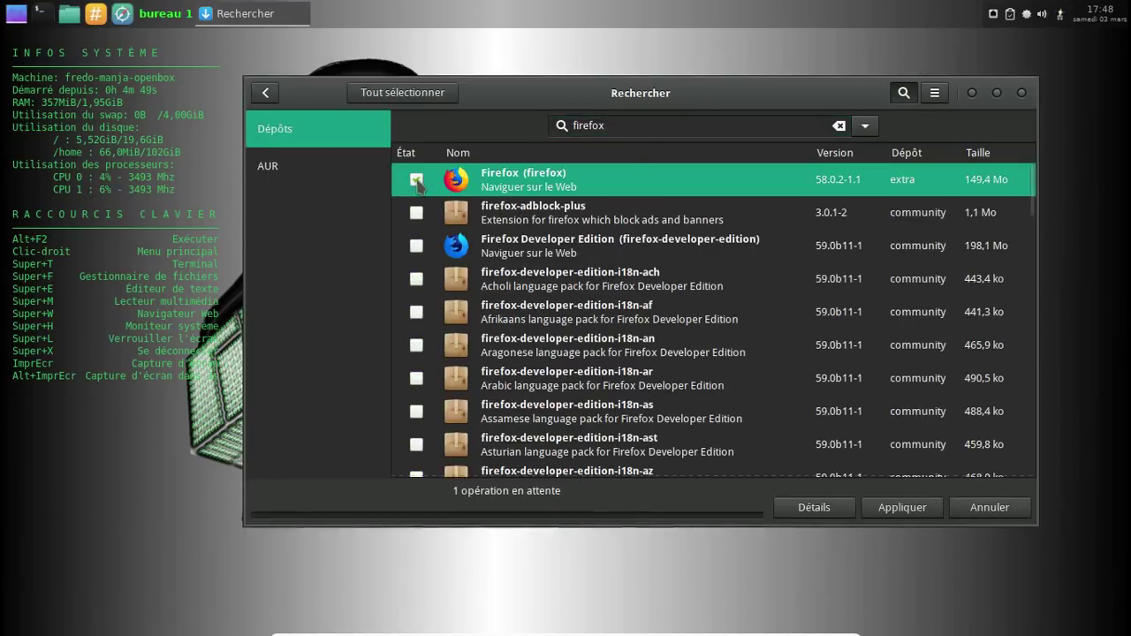
- Search the repositories for thunderbird and mark the Thunderbird package for installation
{"action": "left_click", "coordinate": [640, 126]}
{"action": "double_click", "coordinate": [640, 126]}
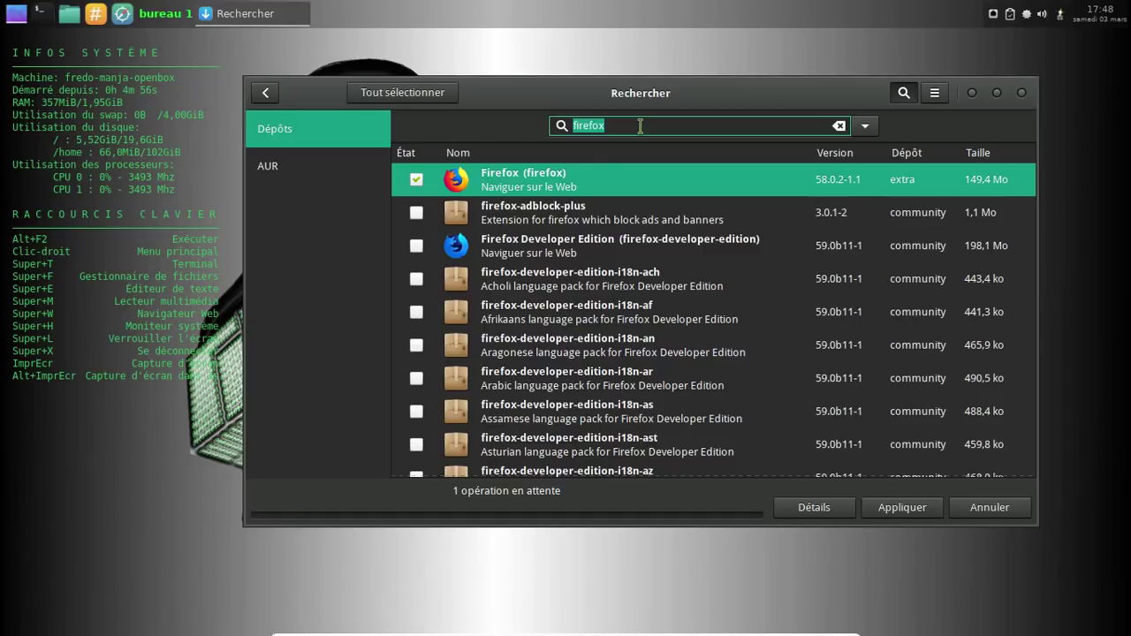
{"action": "type", "text": "thunder"}
{"action": "key", "text": "BackSpace"}
{"action": "key", "text": "BackSpace"}
{"action": "type", "text": "erbird"}
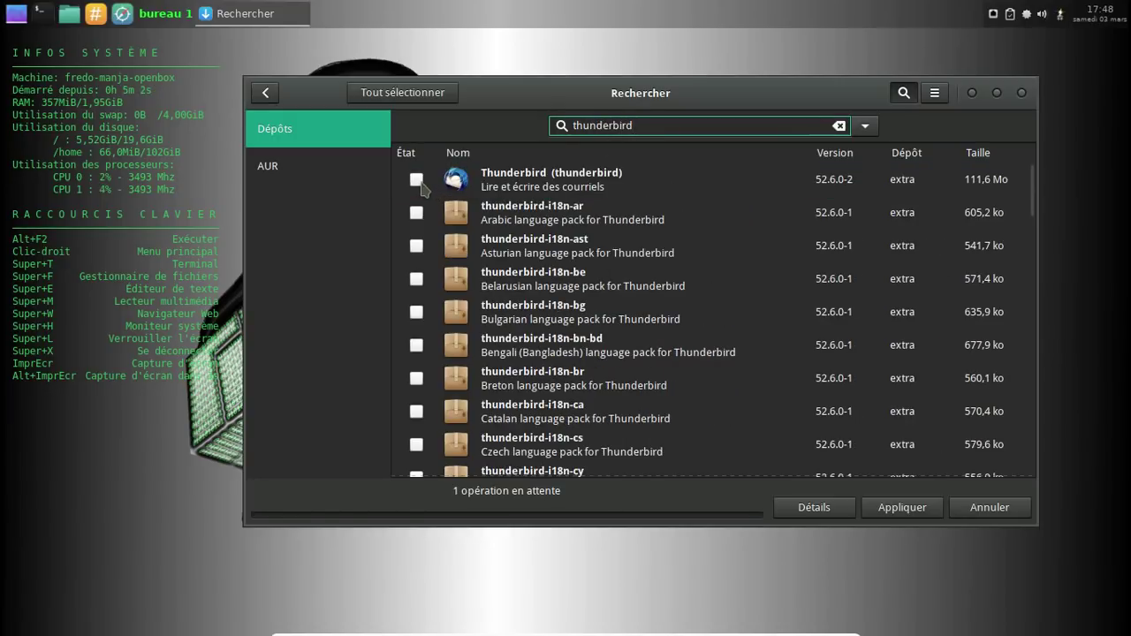
{"action": "left_click", "coordinate": [416, 179]}
- Search the repositories for redshift and mark the Redshift package for installation
{"action": "left_click_drag", "start_coordinate": [656, 125], "coordinate": [555, 129]}
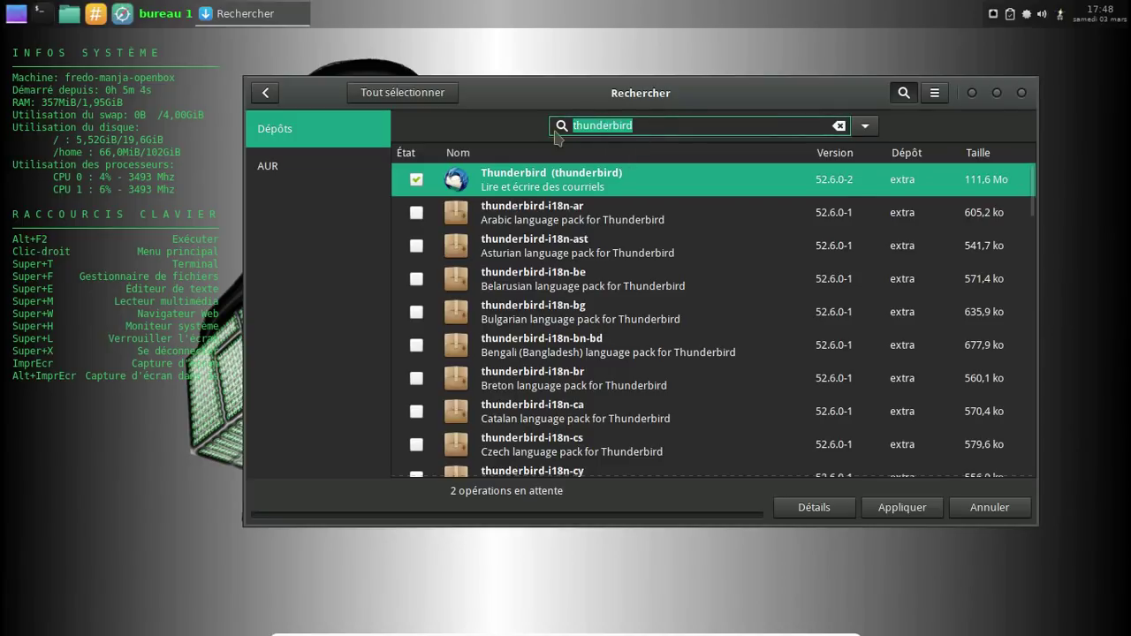
{"action": "type", "text": "r"}
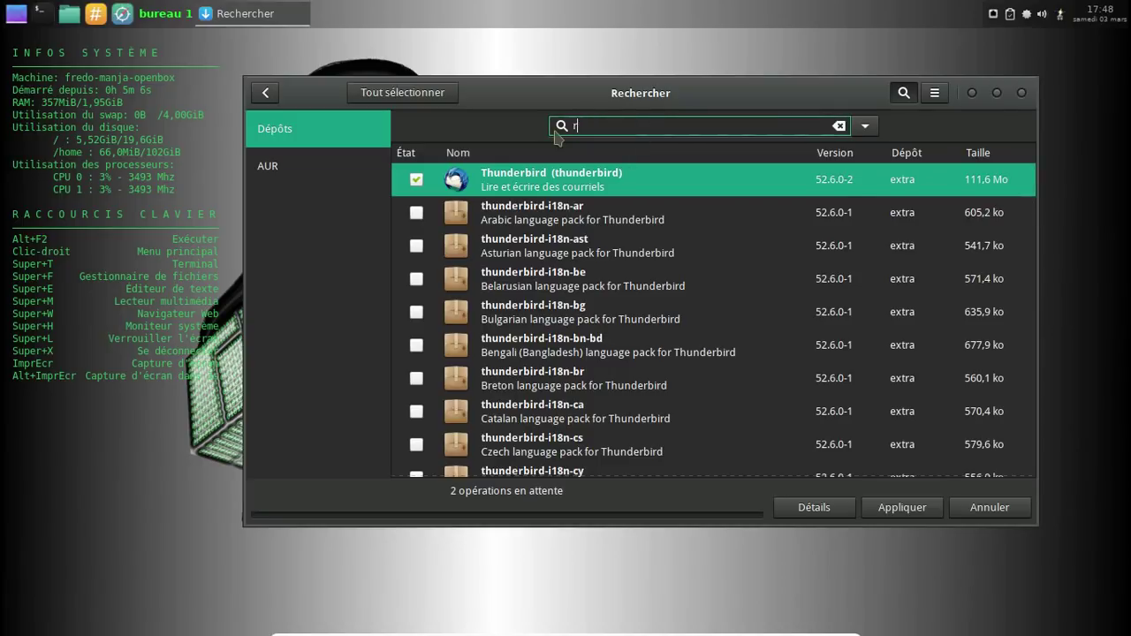
{"action": "type", "text": "edshift"}
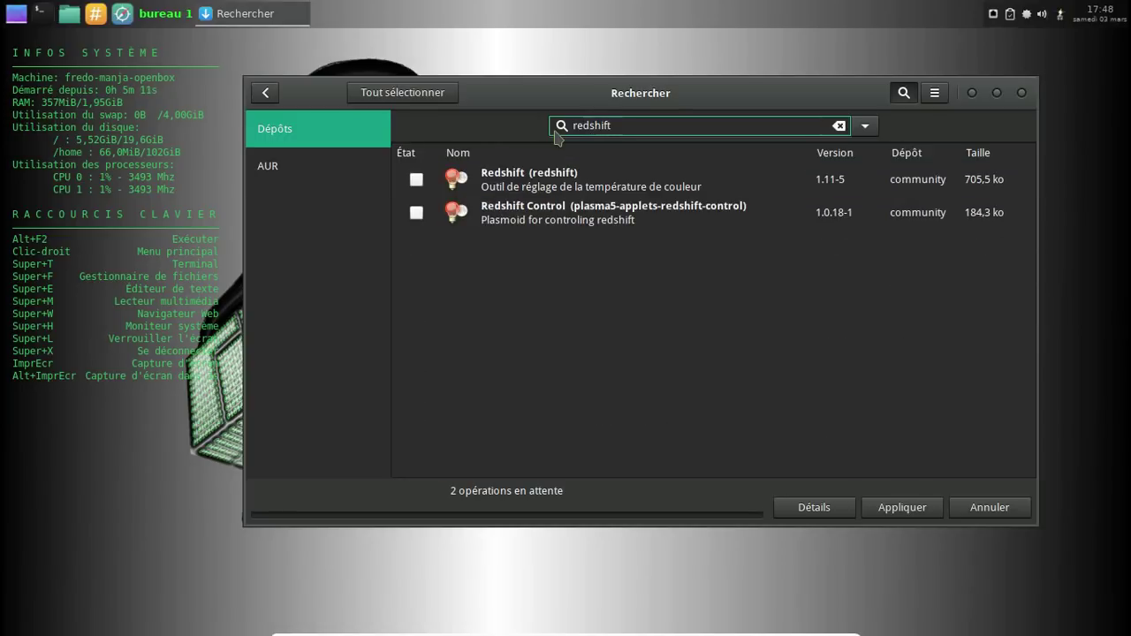
{"action": "left_click", "coordinate": [416, 180]}
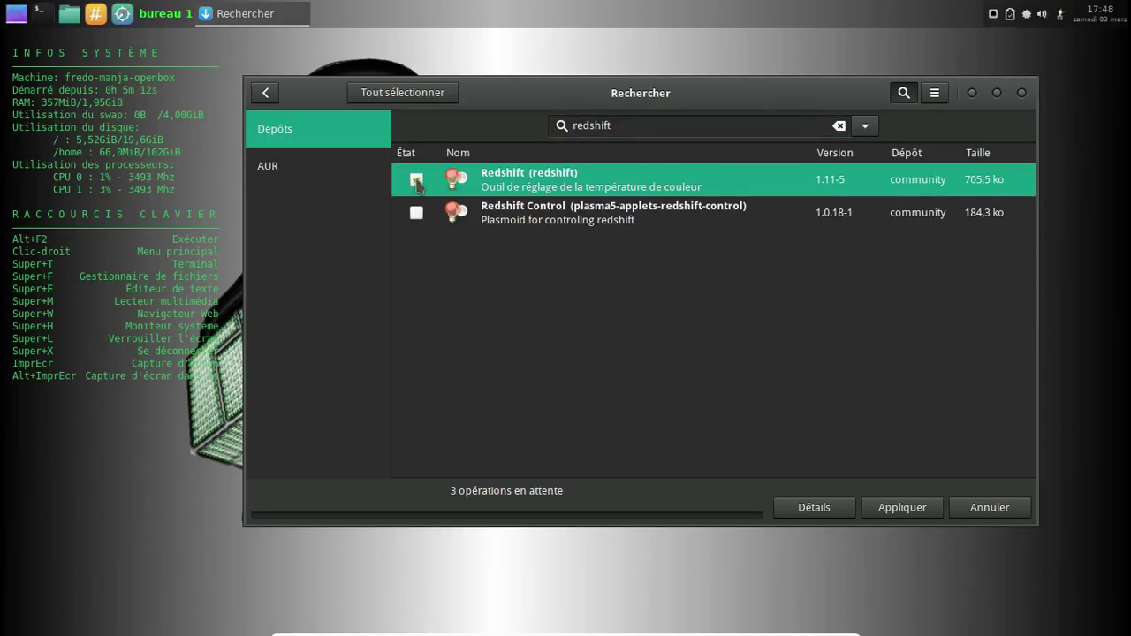
- Search the repositories for smplayer and mark the installed SMPlayer package for removal
{"action": "left_click", "coordinate": [641, 124]}
{"action": "double_click", "coordinate": [640, 125]}
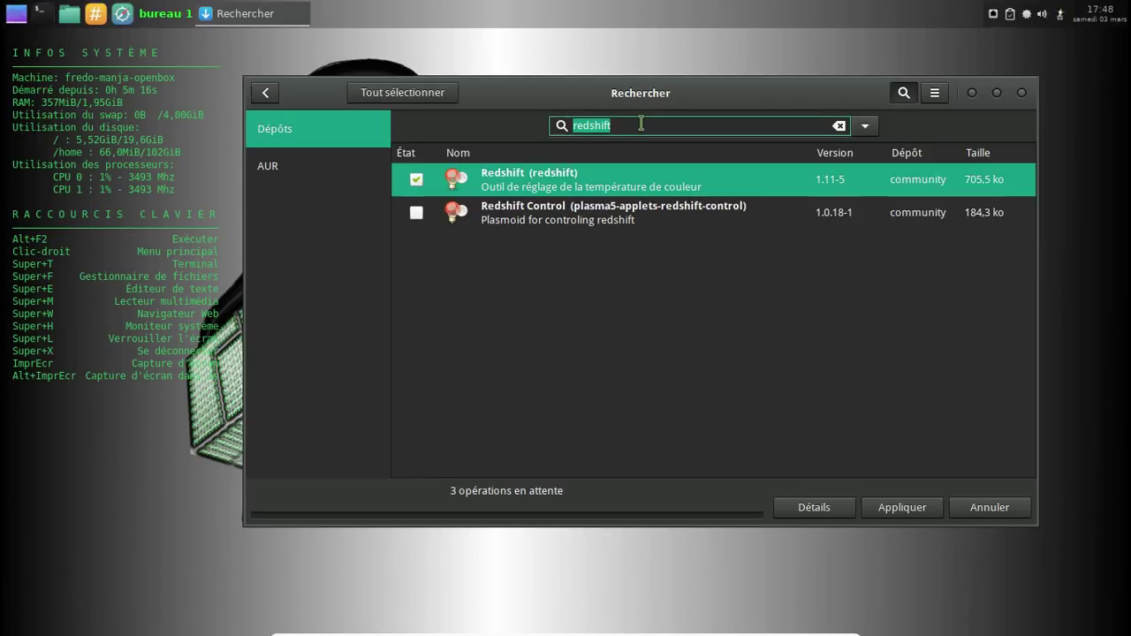
{"action": "type", "text": "smplayer"}
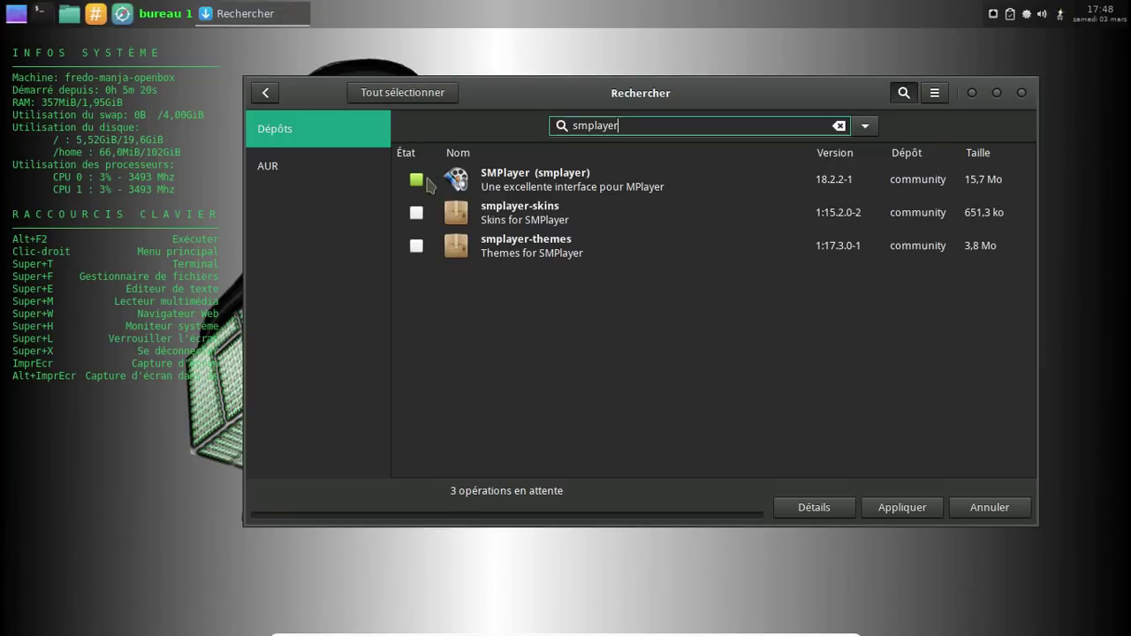
{"action": "left_click", "coordinate": [424, 180]}
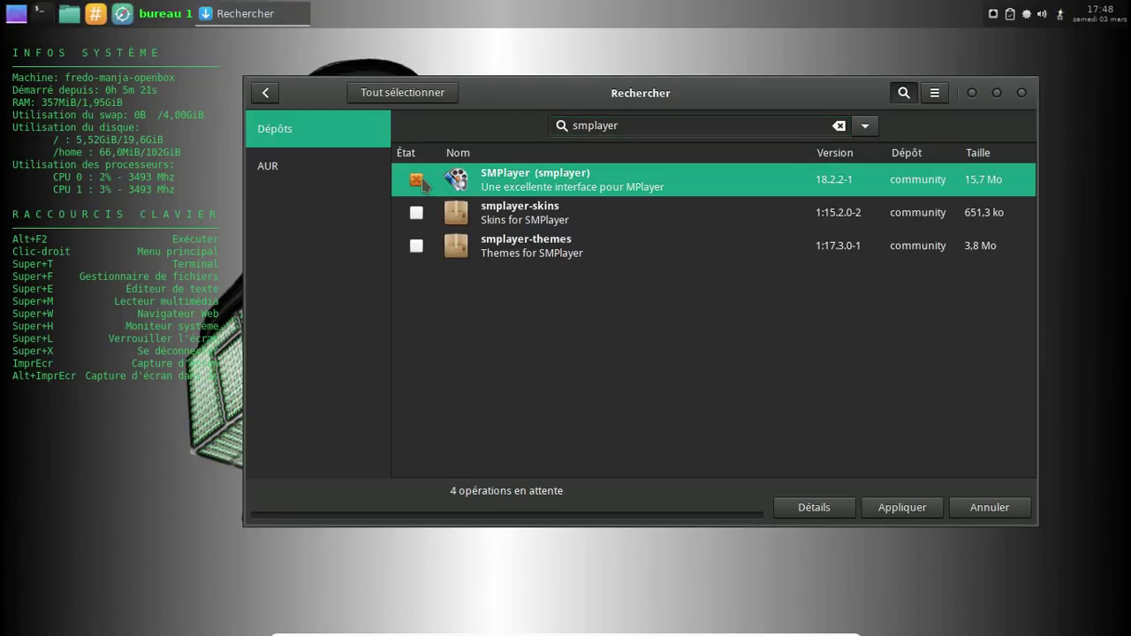
- Apply the pending package operations, validate the transaction and authenticate with the account password
{"action": "left_click", "coordinate": [896, 509]}
{"action": "left_click", "coordinate": [848, 451]}
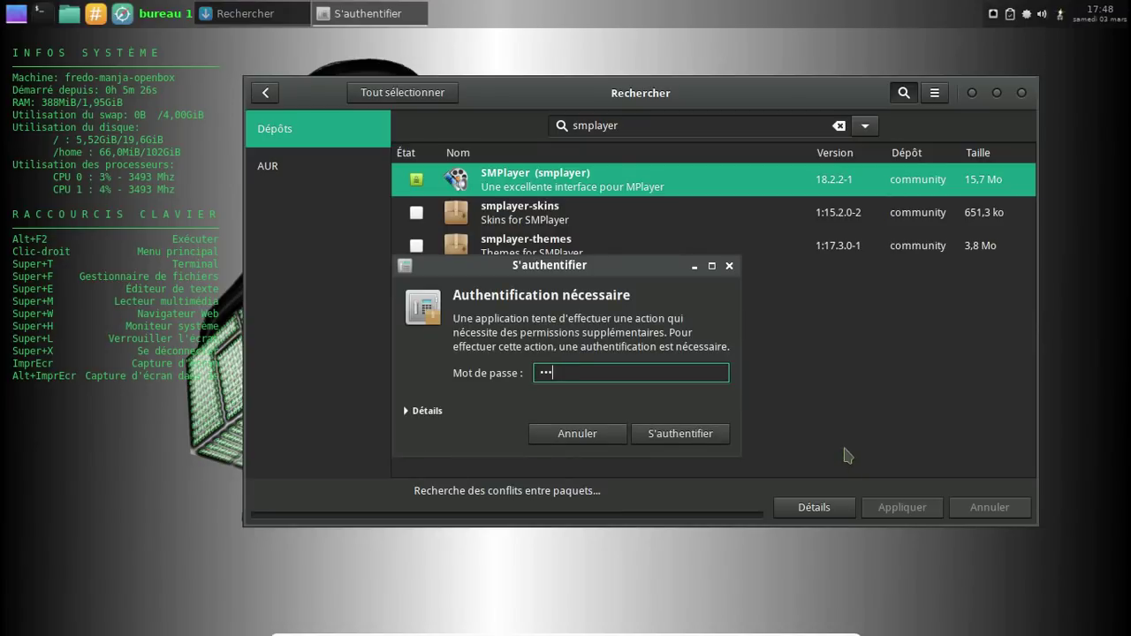
{"action": "type", "text": "•••"}
{"action": "key", "text": "Return"}
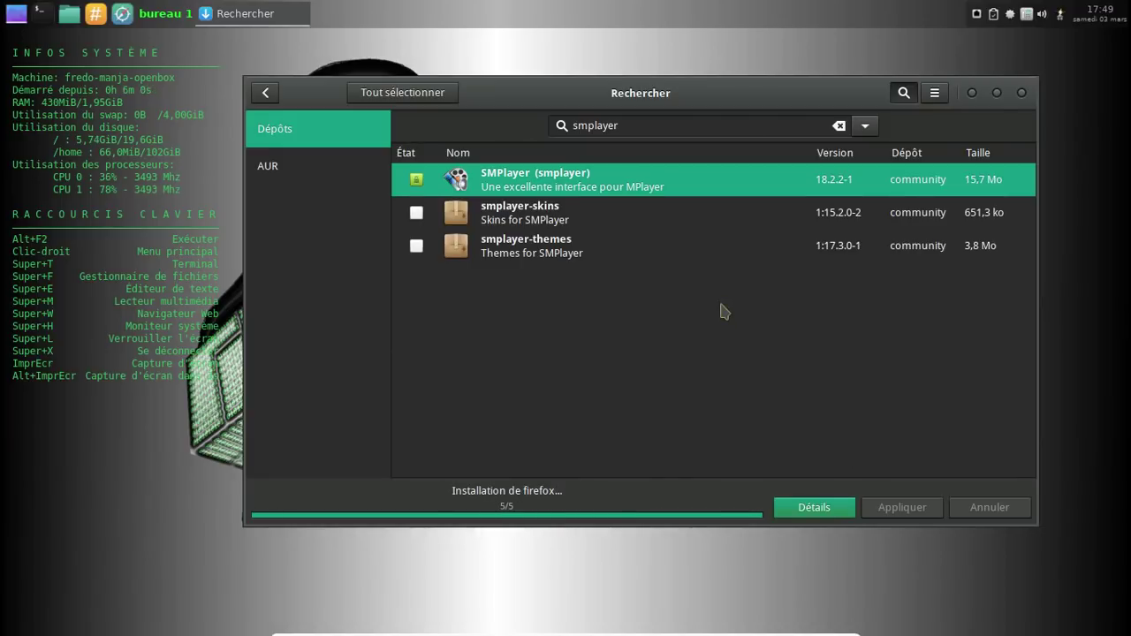
- Search the package manager for redshift and open the details of the Redshift package
{"action": "left_click", "coordinate": [639, 125]}
{"action": "key", "text": "ctrl+a"}
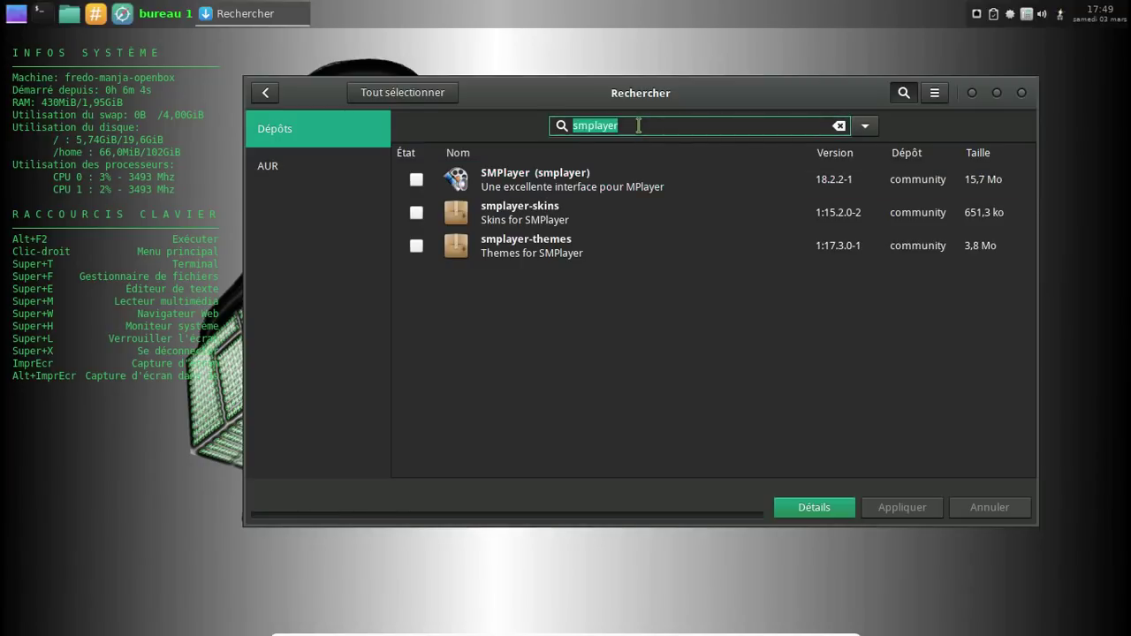
{"action": "type", "text": "redshift"}
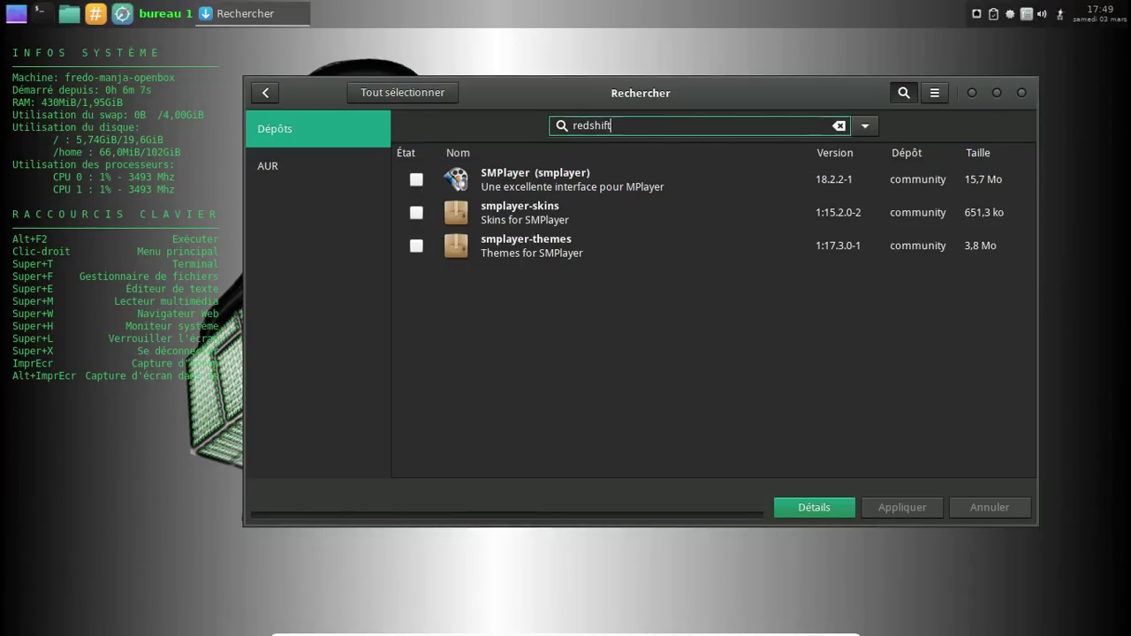
{"action": "right_click", "coordinate": [569, 187]}
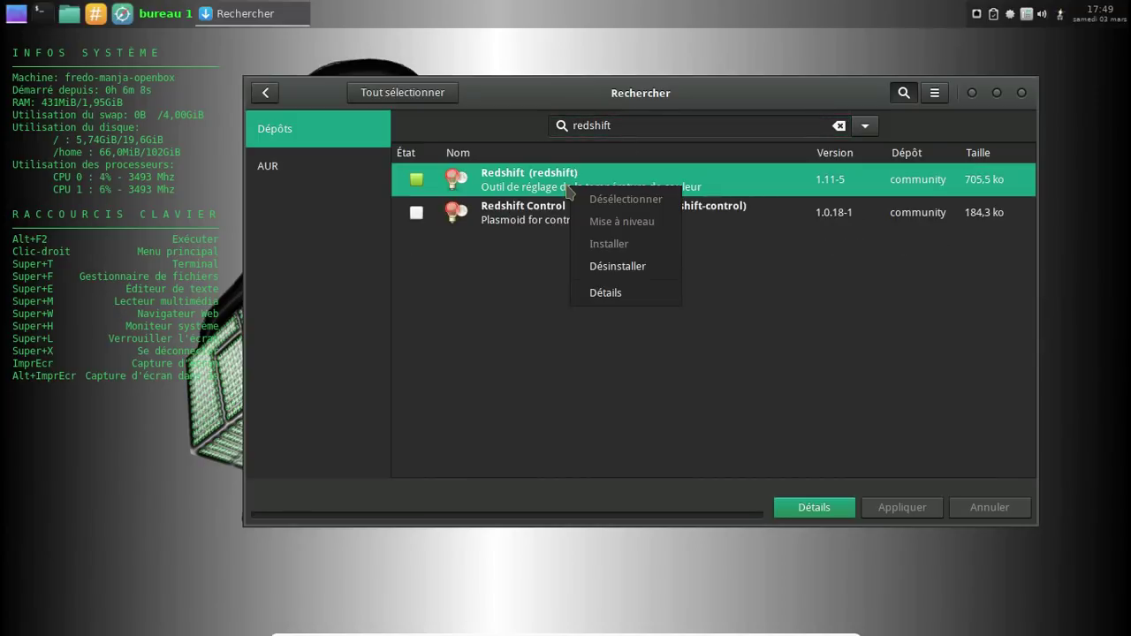
{"action": "left_click", "coordinate": [628, 292]}
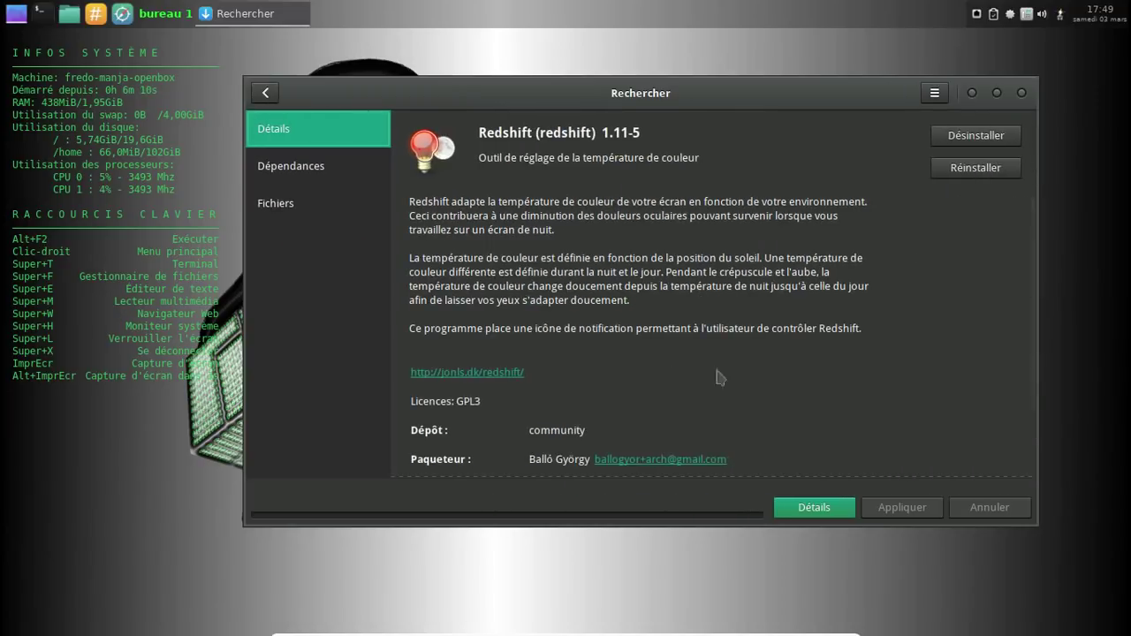
- Install python-xdg from Redshift's optional dependencies, applying and validating the transaction
{"action": "left_click", "coordinate": [301, 172]}
{"action": "left_click", "coordinate": [980, 350]}
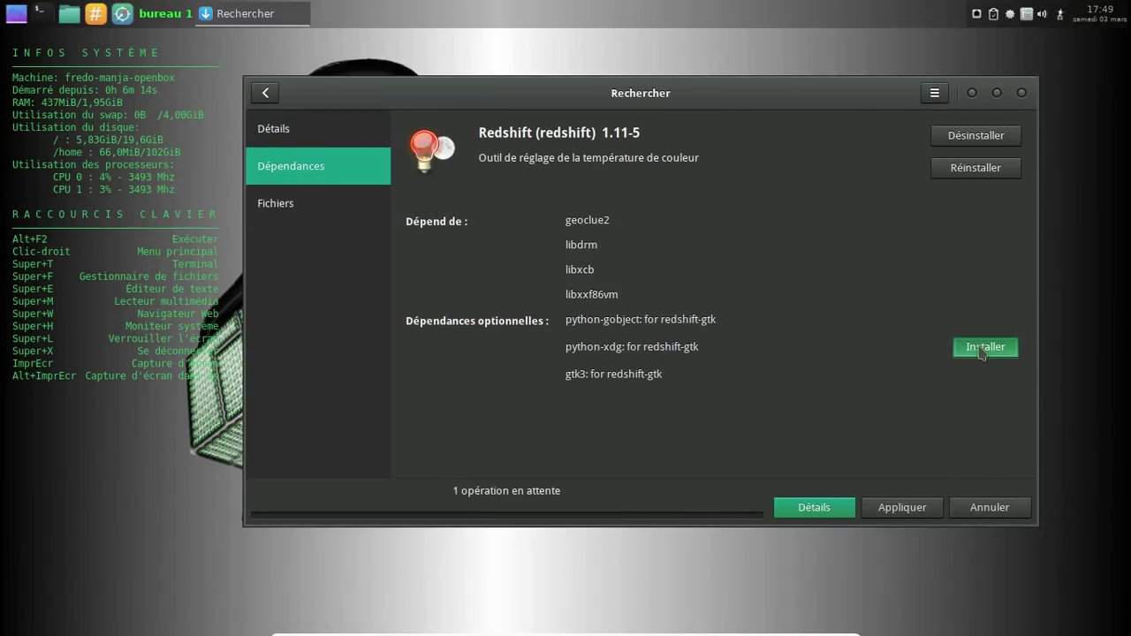
{"action": "left_click", "coordinate": [901, 513]}
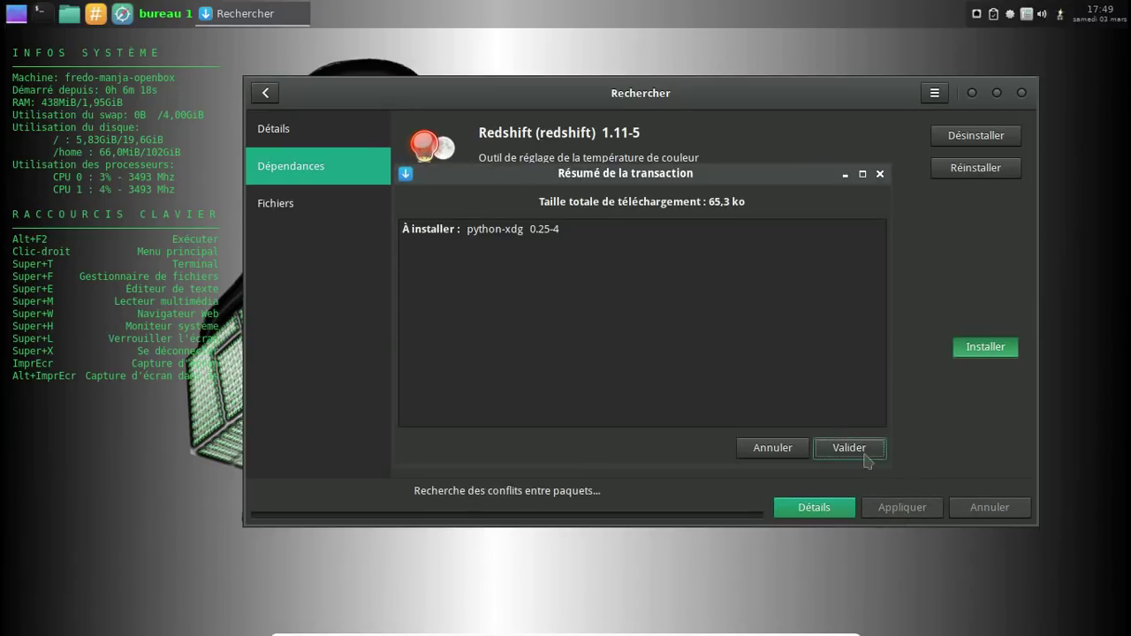
{"action": "left_click", "coordinate": [857, 452]}
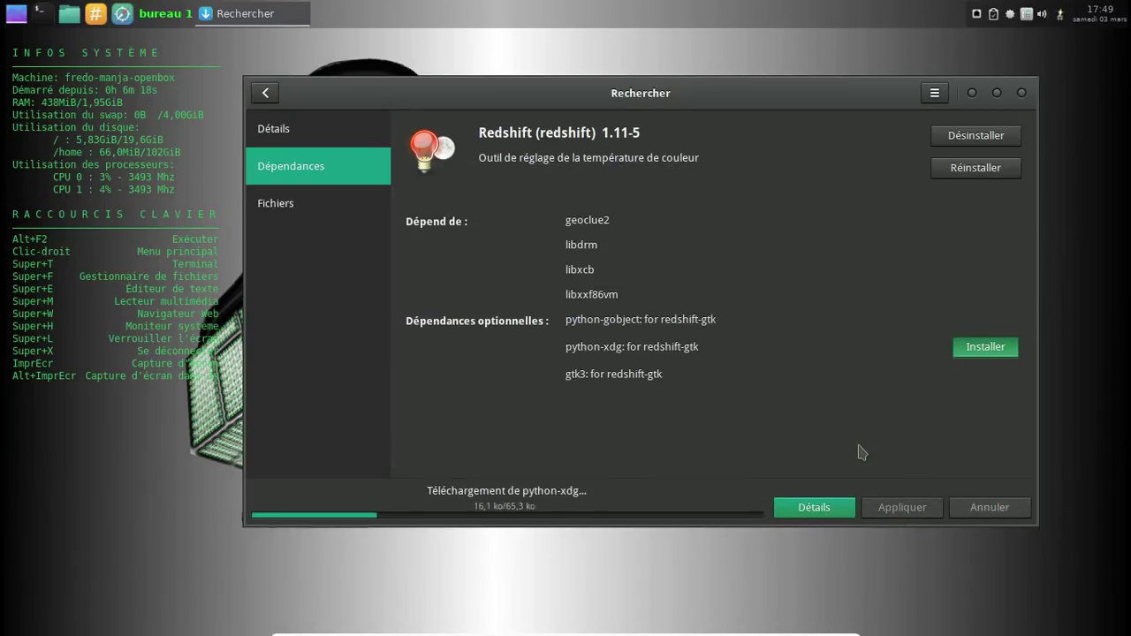
- Reconfigure Openbox through the Openbox preferences after checking the application categories for Redshift
{"action": "right_click", "coordinate": [497, 51]}
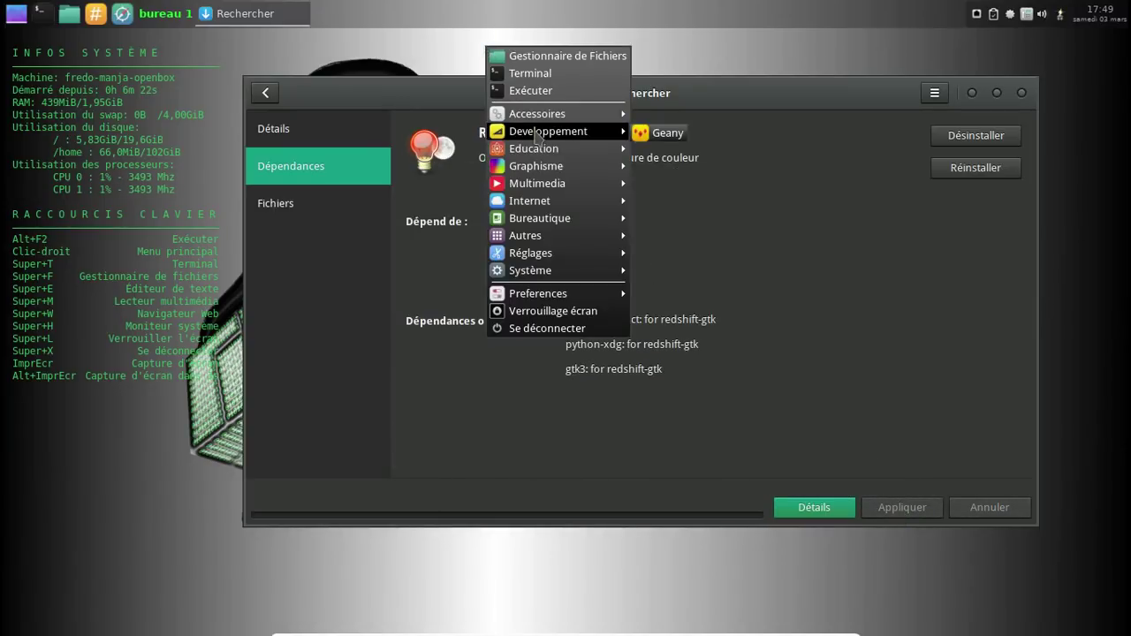
{"action": "mouse_move", "coordinate": [544, 117]}
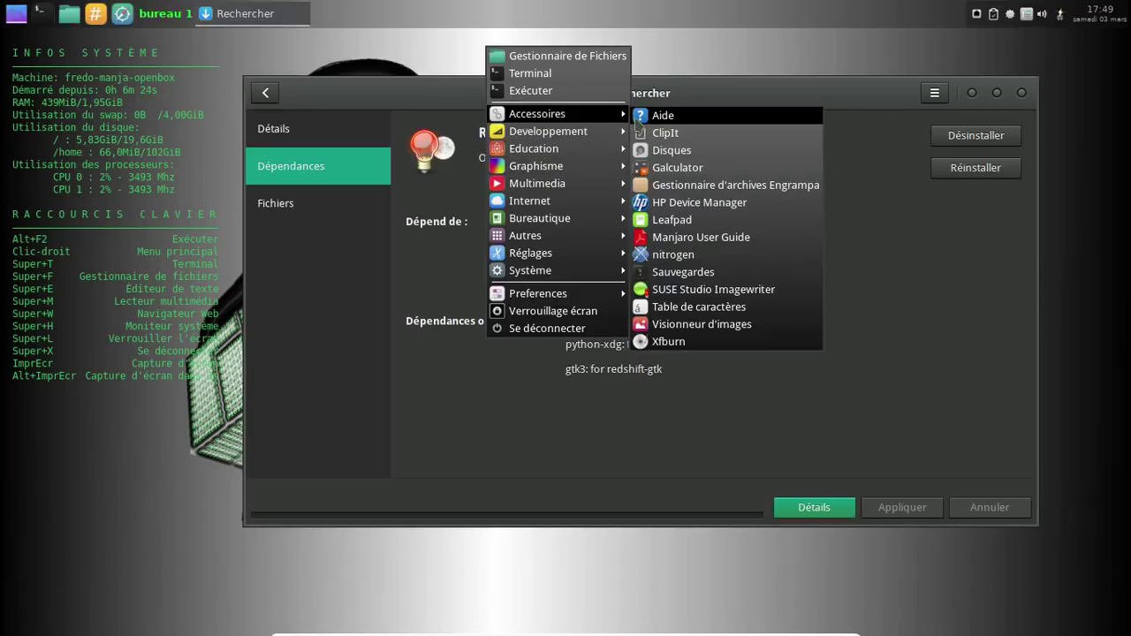
{"action": "mouse_move", "coordinate": [584, 193]}
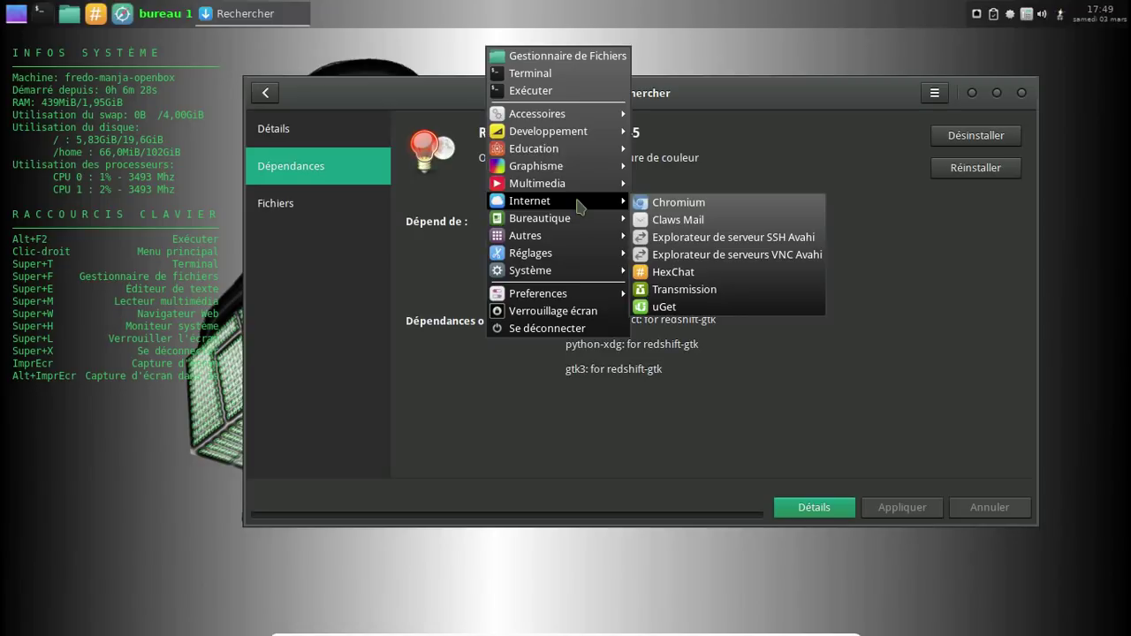
{"action": "mouse_move", "coordinate": [568, 294]}
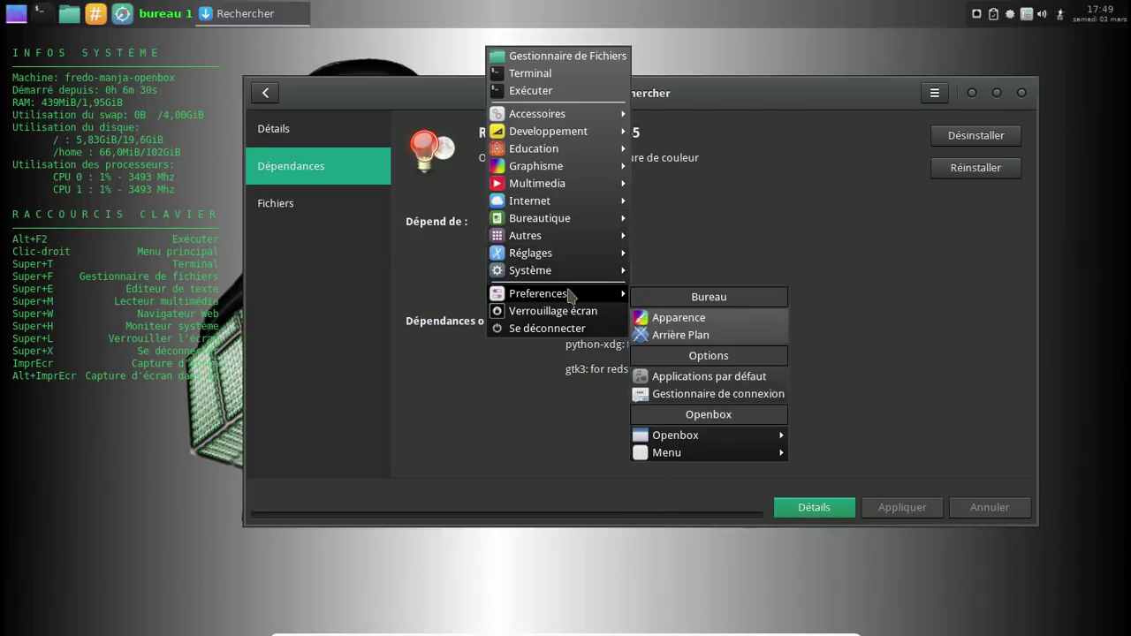
{"action": "mouse_move", "coordinate": [745, 442]}
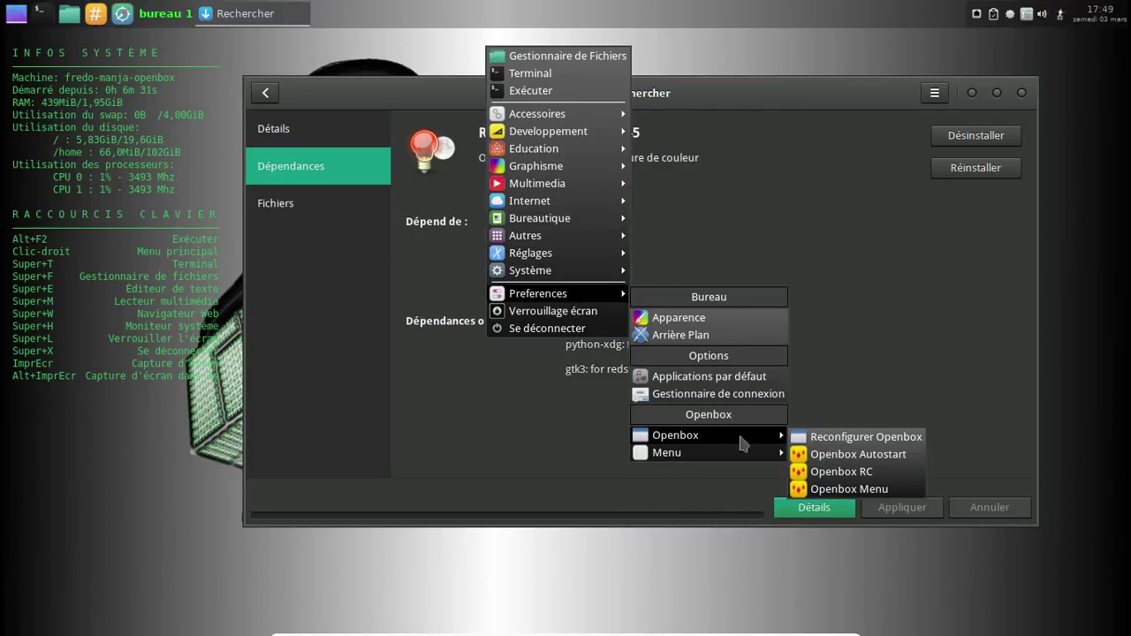
{"action": "left_click", "coordinate": [810, 438]}
- Check the application categories of the desktop menu again for a Redshift entry
{"action": "right_click", "coordinate": [466, 55]}
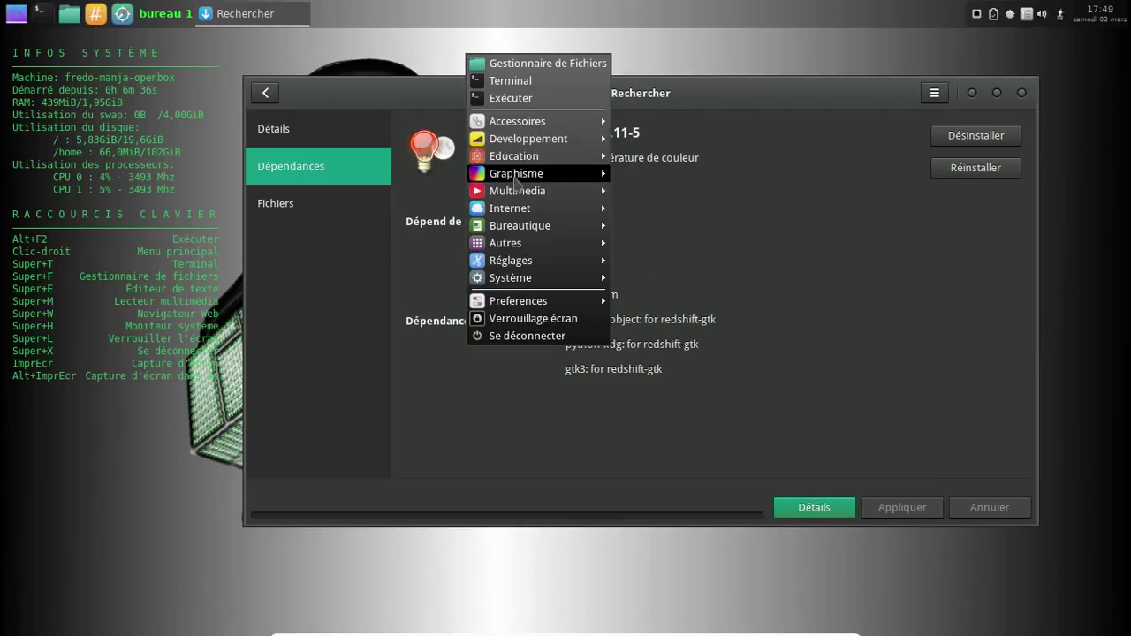
{"action": "mouse_move", "coordinate": [526, 212]}
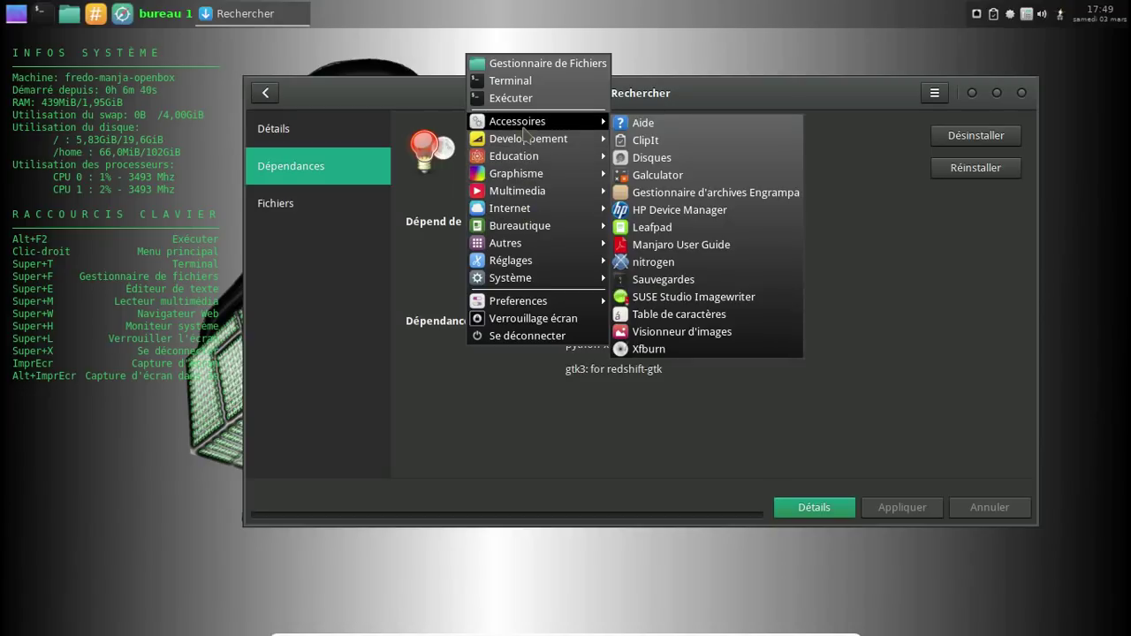
{"action": "mouse_move", "coordinate": [534, 158]}
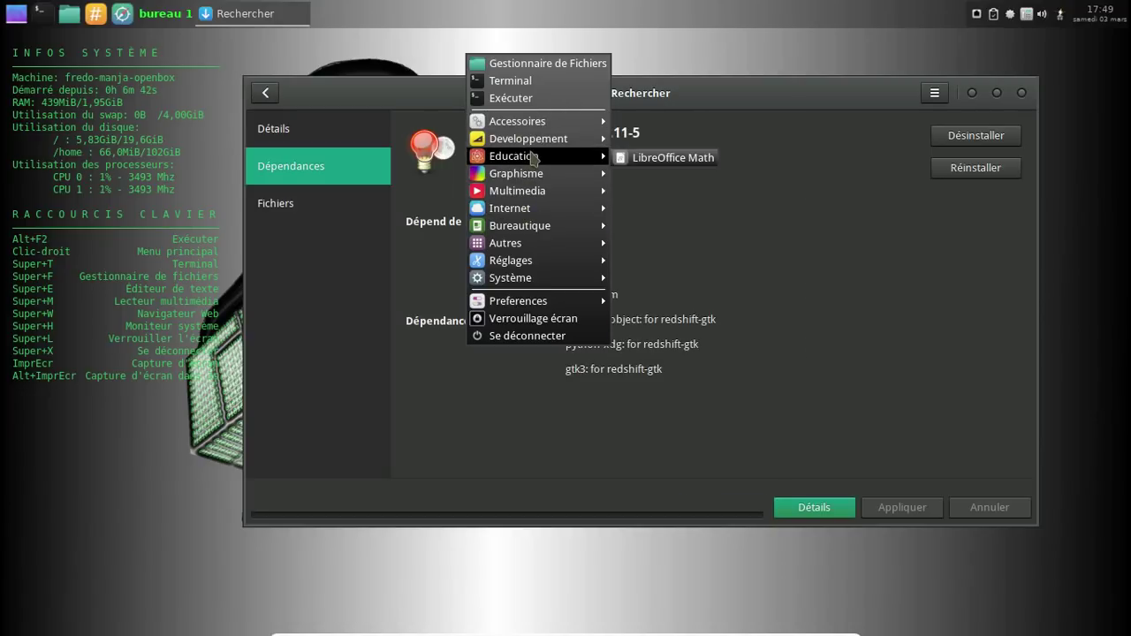
{"action": "mouse_move", "coordinate": [558, 303]}
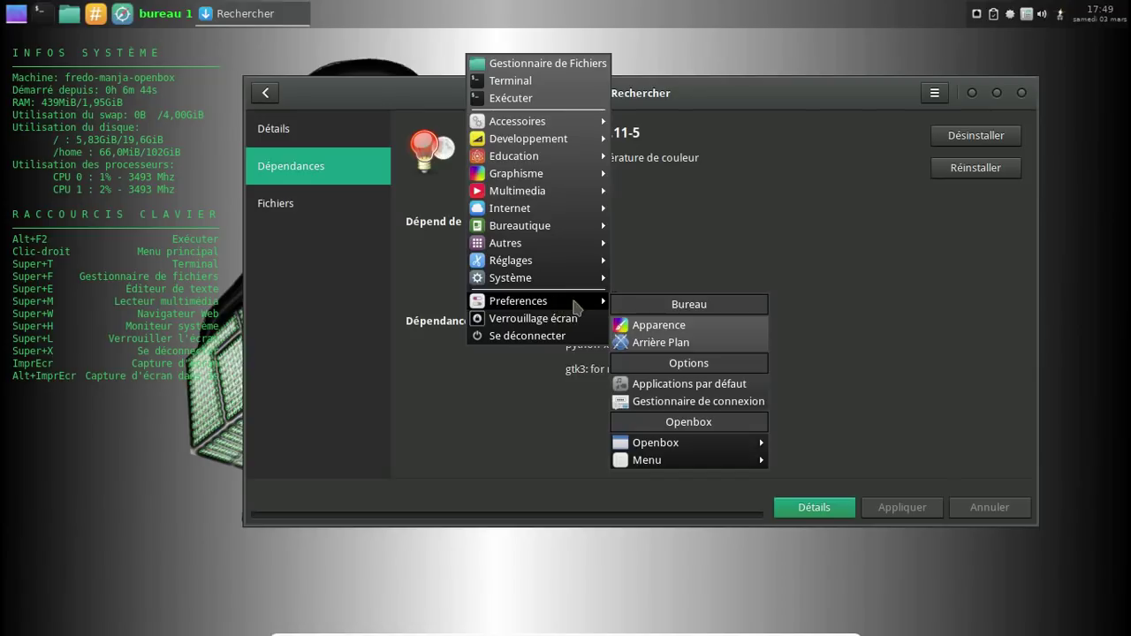
{"action": "key", "text": "Escape"}
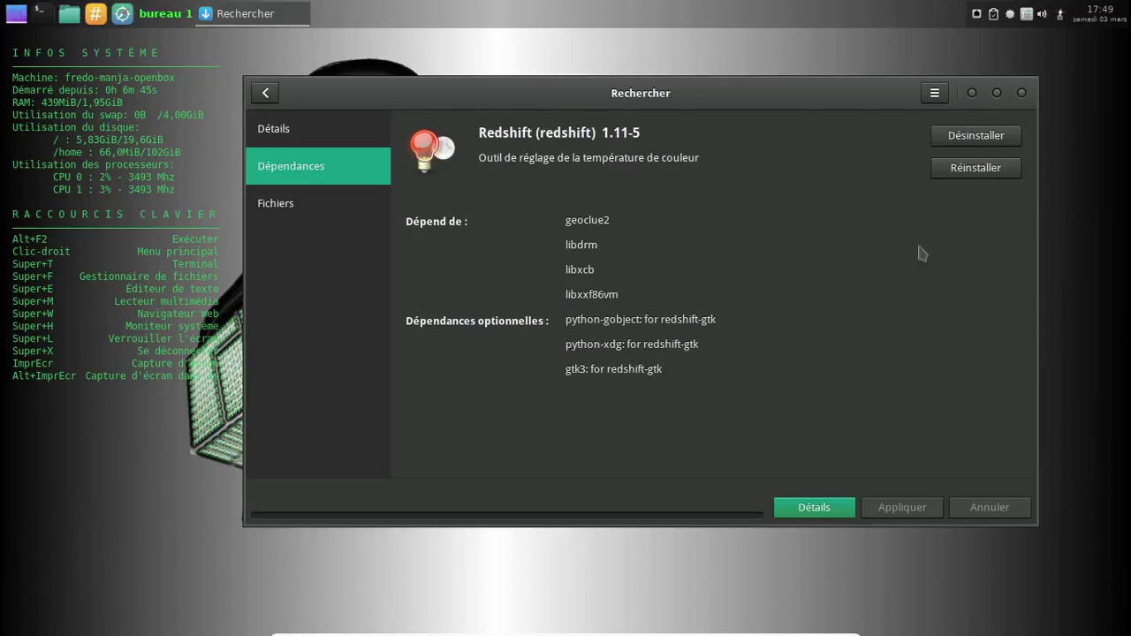
- Close the package manager, log out of the session and log back in with the account password
{"action": "left_click", "coordinate": [1022, 93]}
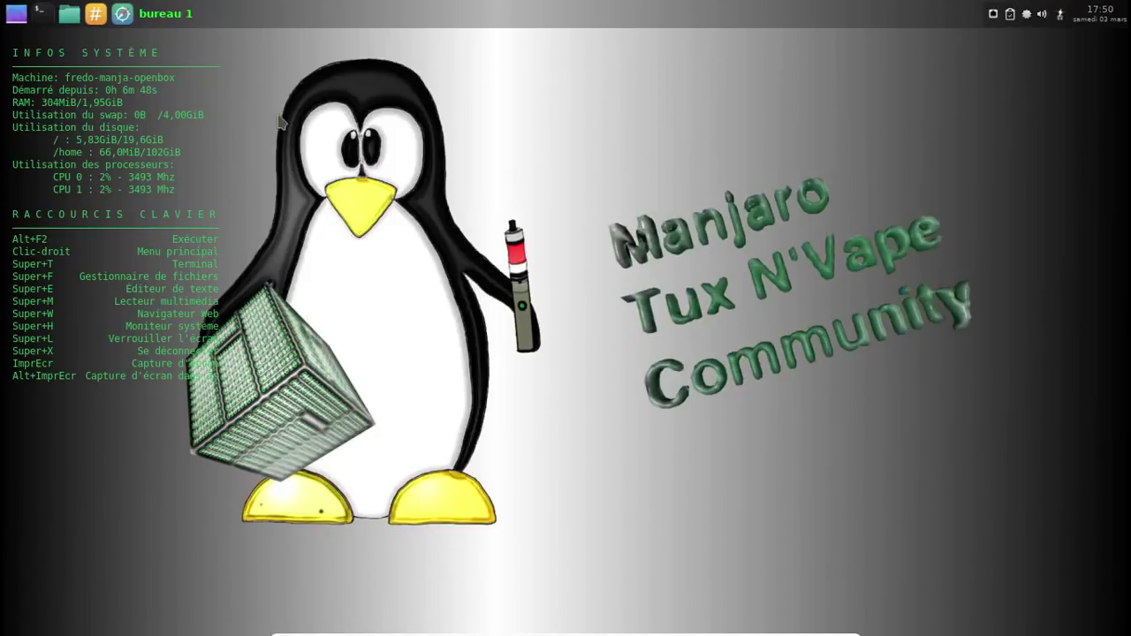
{"action": "right_click", "coordinate": [284, 83]}
{"action": "left_click", "coordinate": [357, 357]}
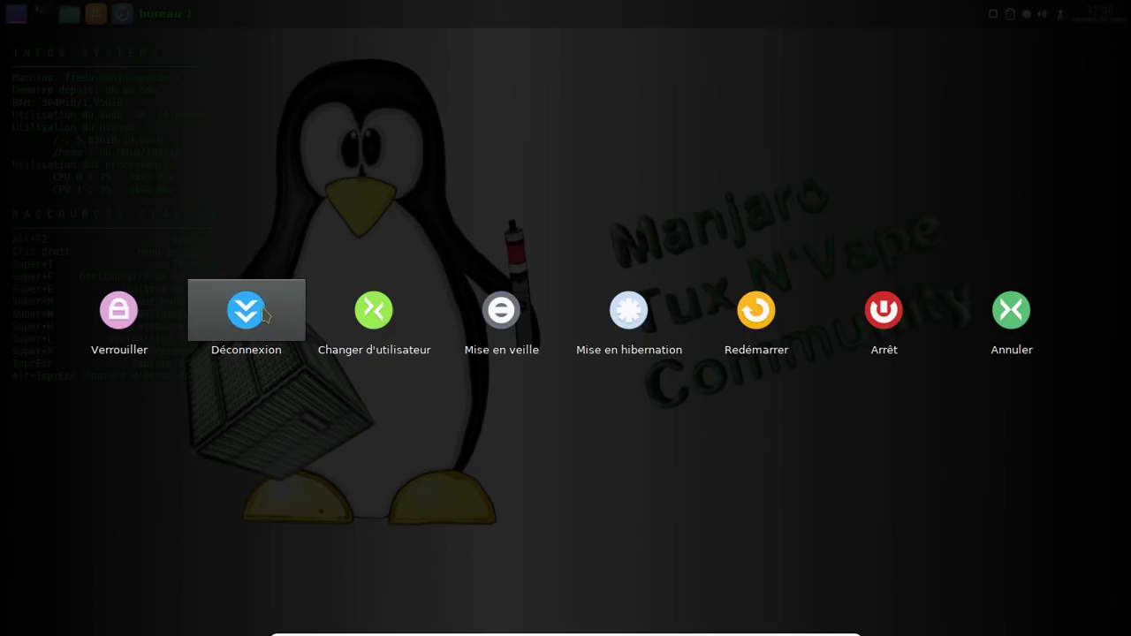
{"action": "left_click", "coordinate": [265, 315]}
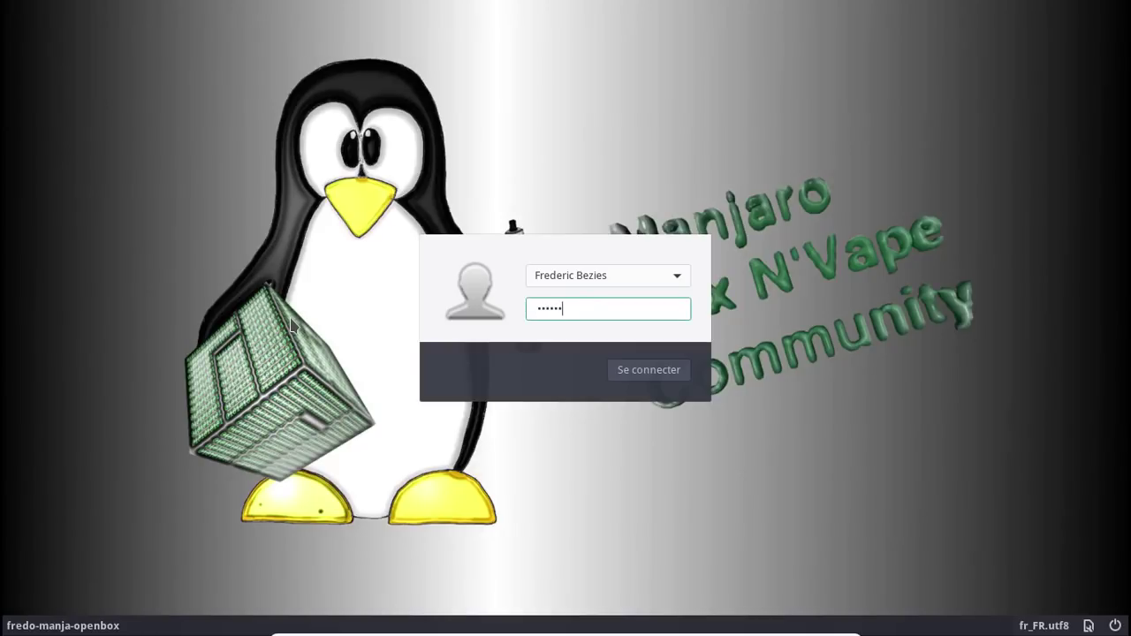
{"action": "key", "text": "Return"}
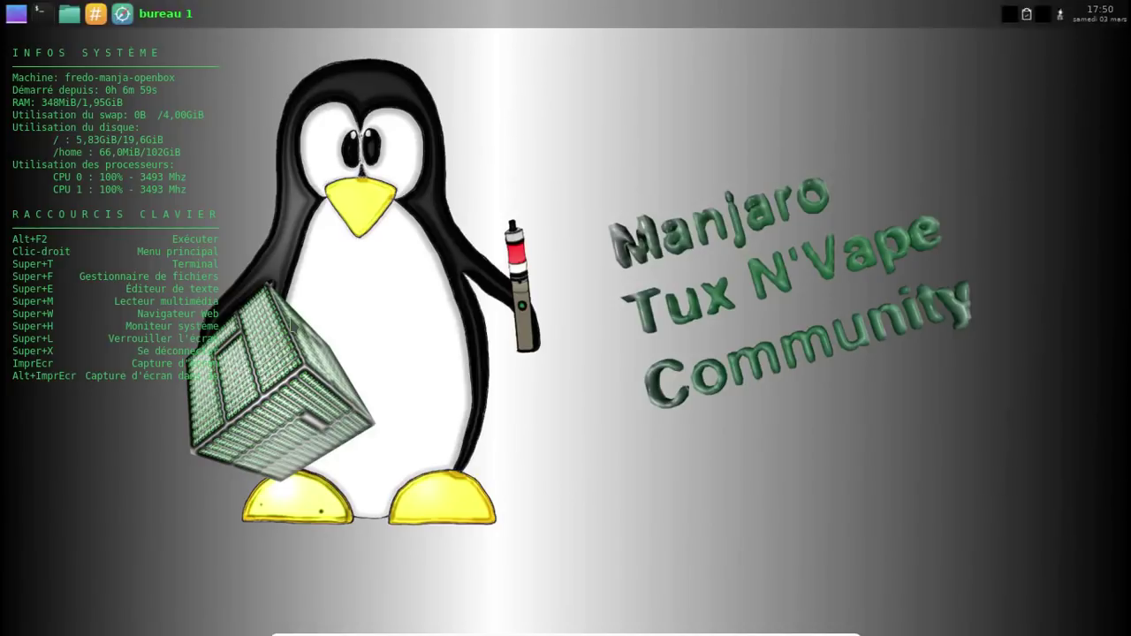
- Launch Redshift from the accessories category and choose an option from its notification-area icon
{"action": "right_click", "coordinate": [412, 75]}
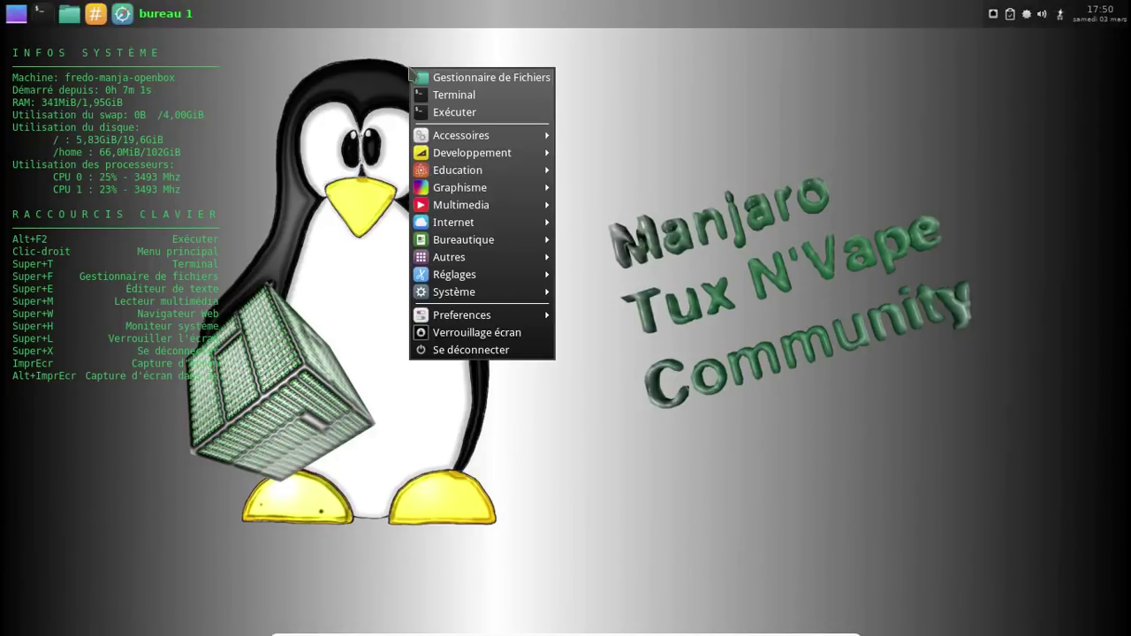
{"action": "key", "text": "Escape"}
{"action": "right_click", "coordinate": [411, 77]}
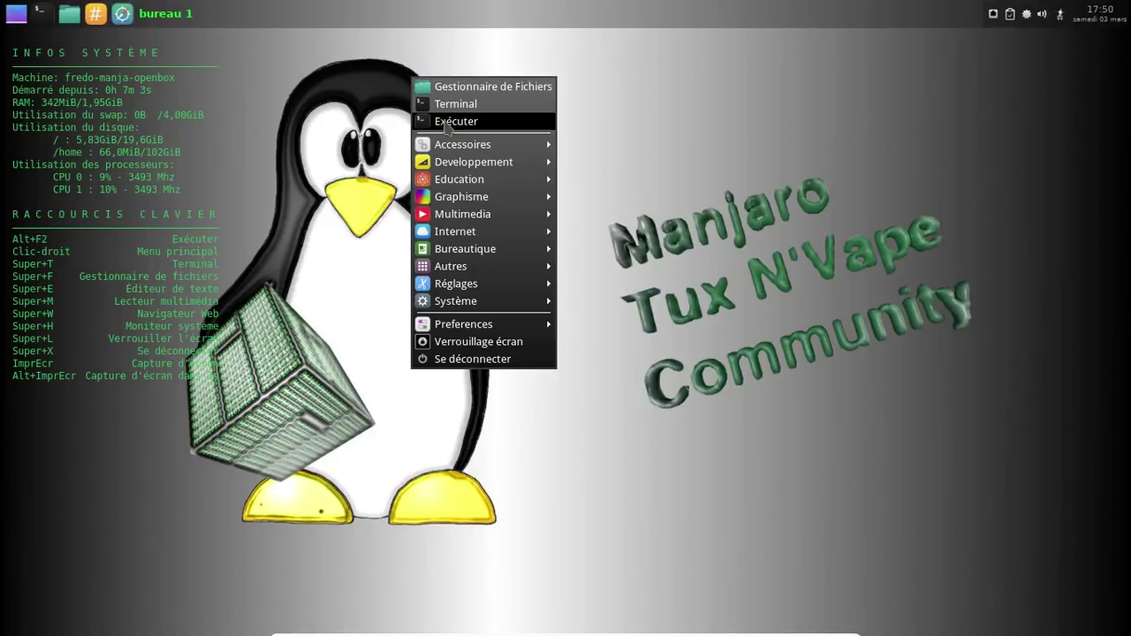
{"action": "mouse_move", "coordinate": [466, 146]}
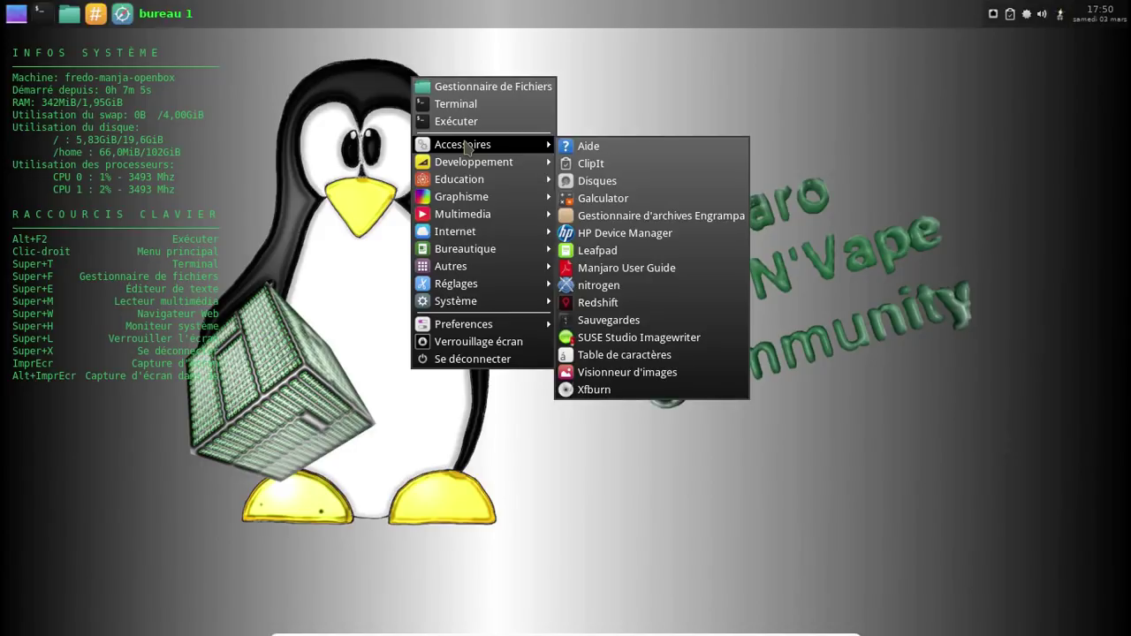
{"action": "left_click", "coordinate": [636, 302]}
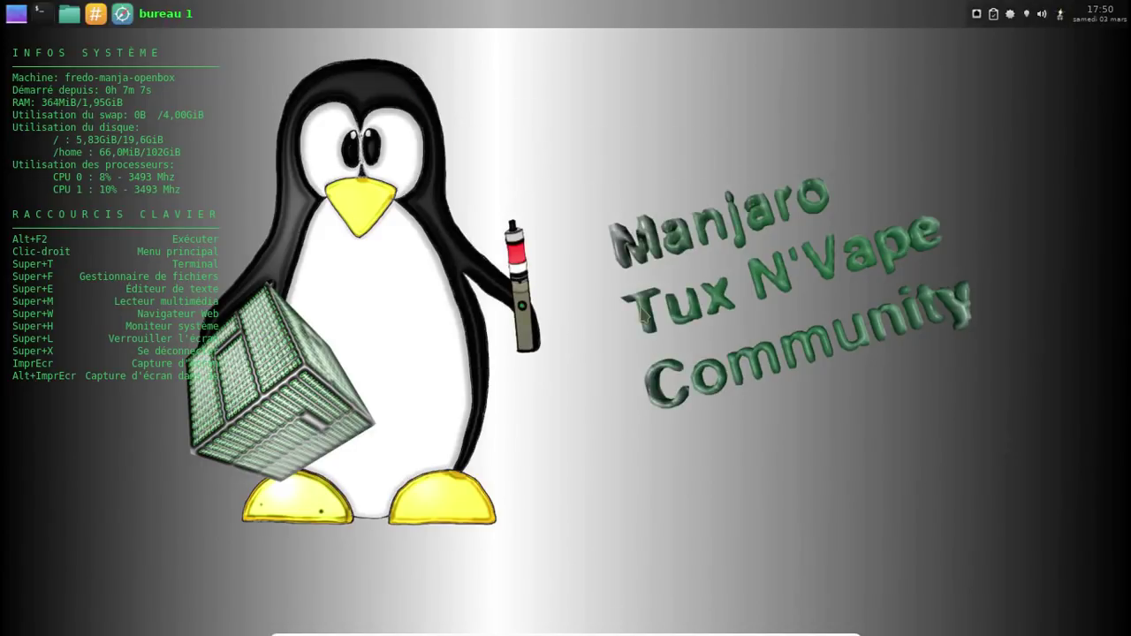
{"action": "right_click", "coordinate": [1029, 18]}
{"action": "left_click", "coordinate": [981, 88]}
- Review the applications in the Internet category of the desktop menu
{"action": "right_click", "coordinate": [395, 71]}
{"action": "mouse_move", "coordinate": [457, 219]}
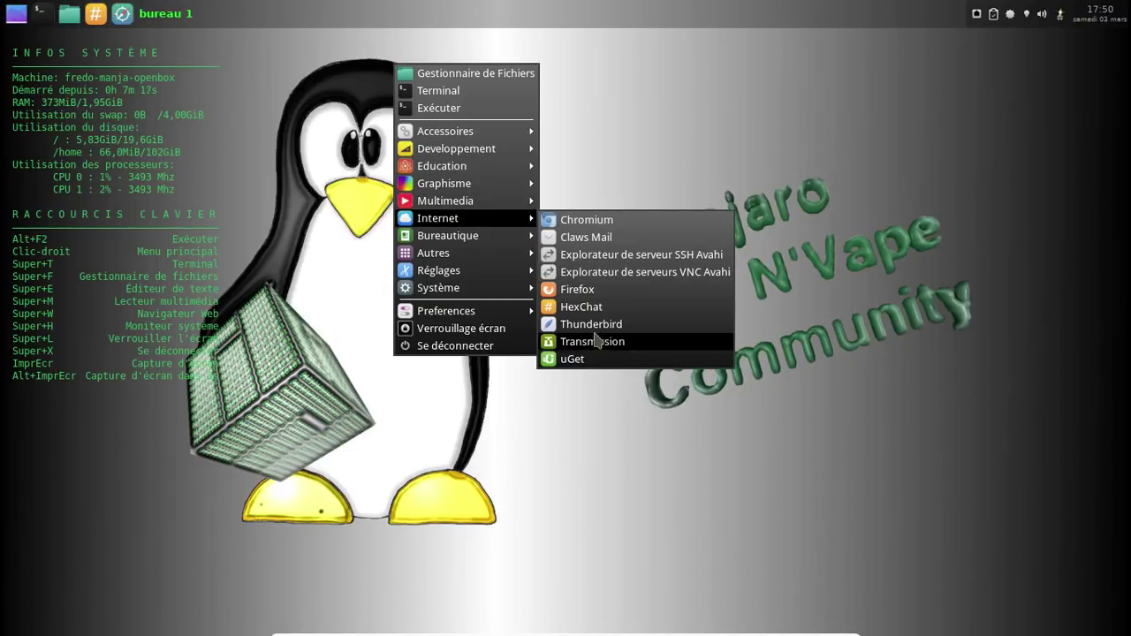
{"action": "left_click", "coordinate": [695, 131]}
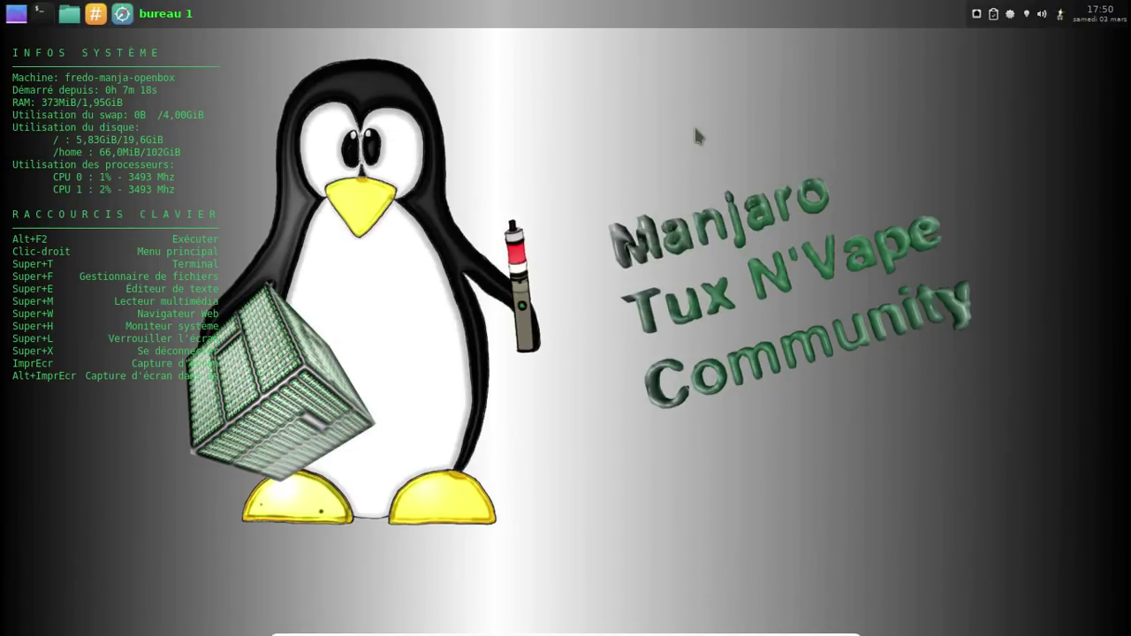
- Open the package manager, search for claws-mail and mark Claws Mail and claws-mail-themes for removal
{"action": "left_click", "coordinate": [1006, 18]}
{"action": "left_click", "coordinate": [974, 49]}
{"action": "left_click", "coordinate": [826, 124]}
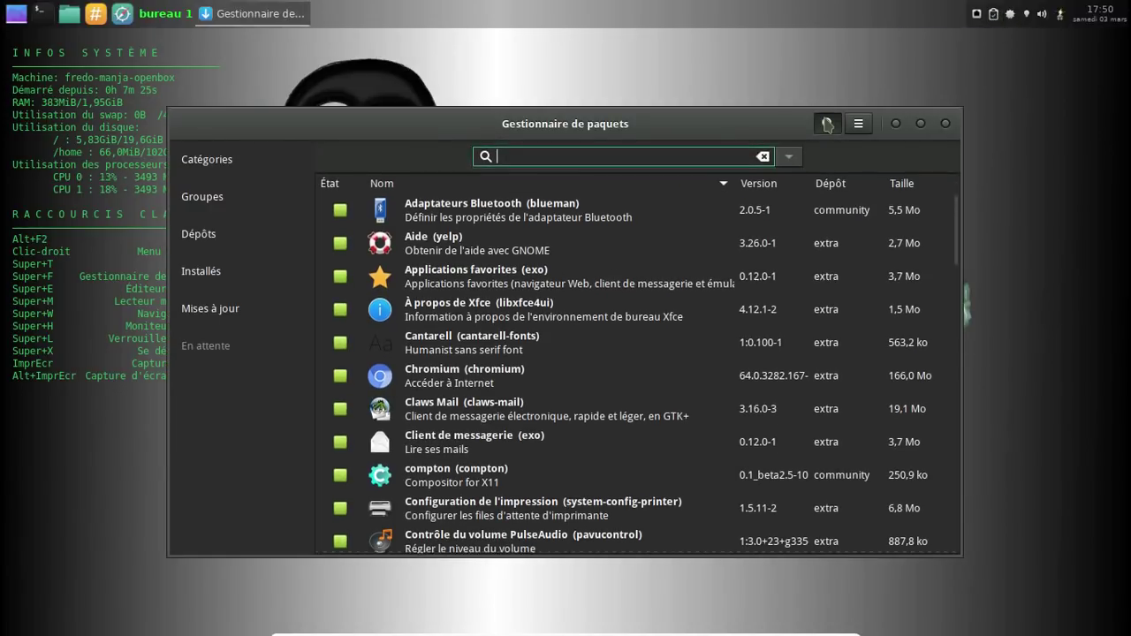
{"action": "type", "text": "claw"}
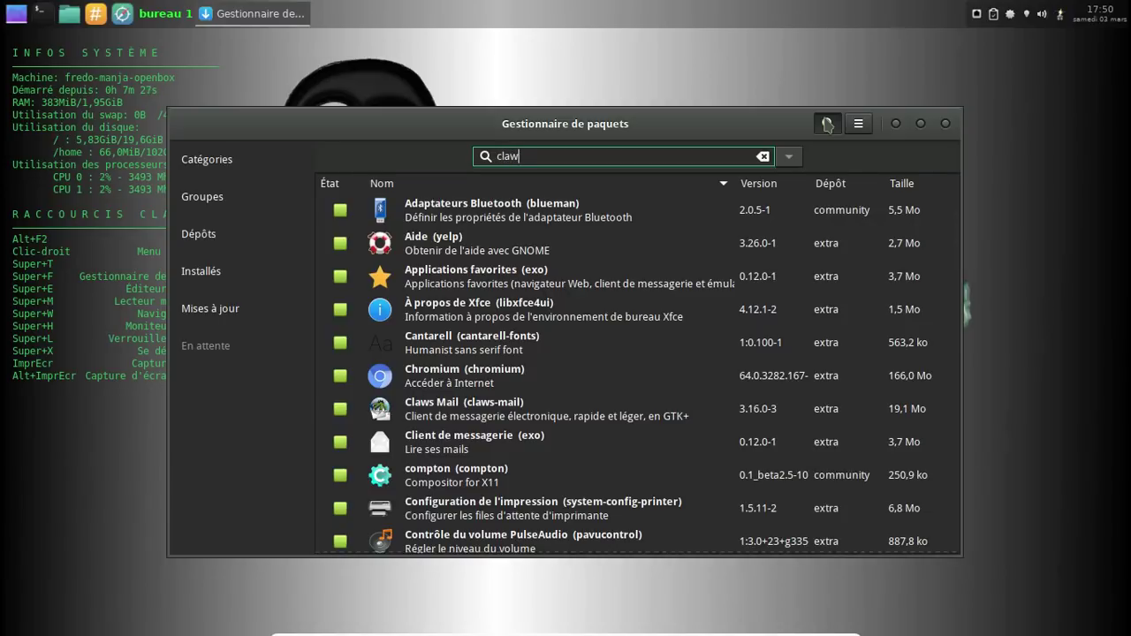
{"action": "type", "text": "s-mail"}
{"action": "key", "text": "Return"}
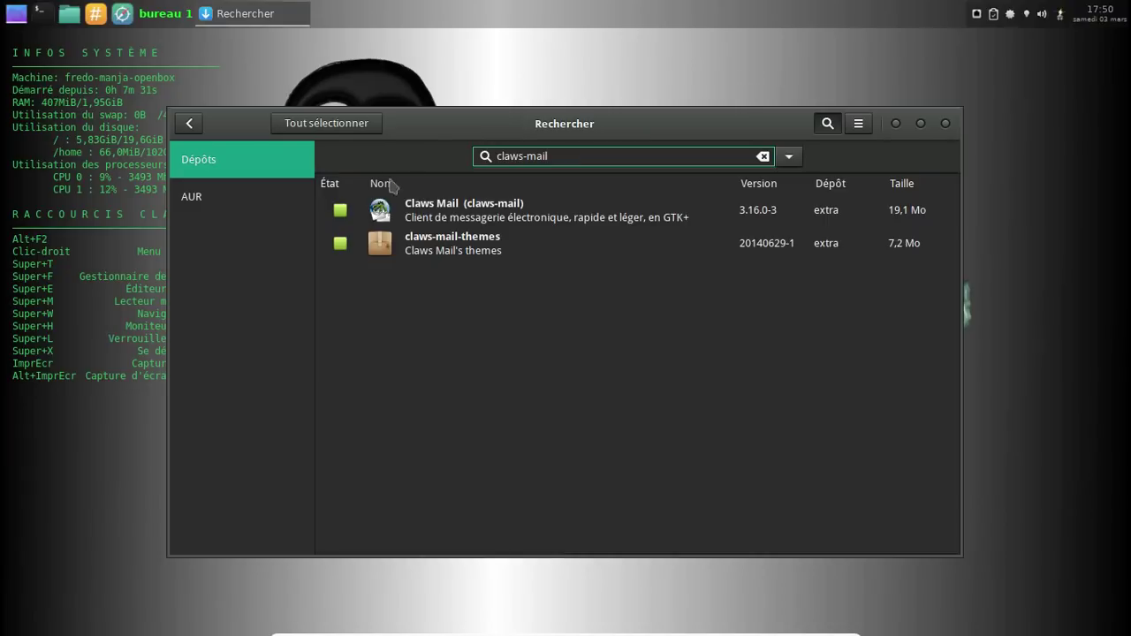
{"action": "left_click", "coordinate": [339, 213]}
{"action": "left_click", "coordinate": [340, 243]}
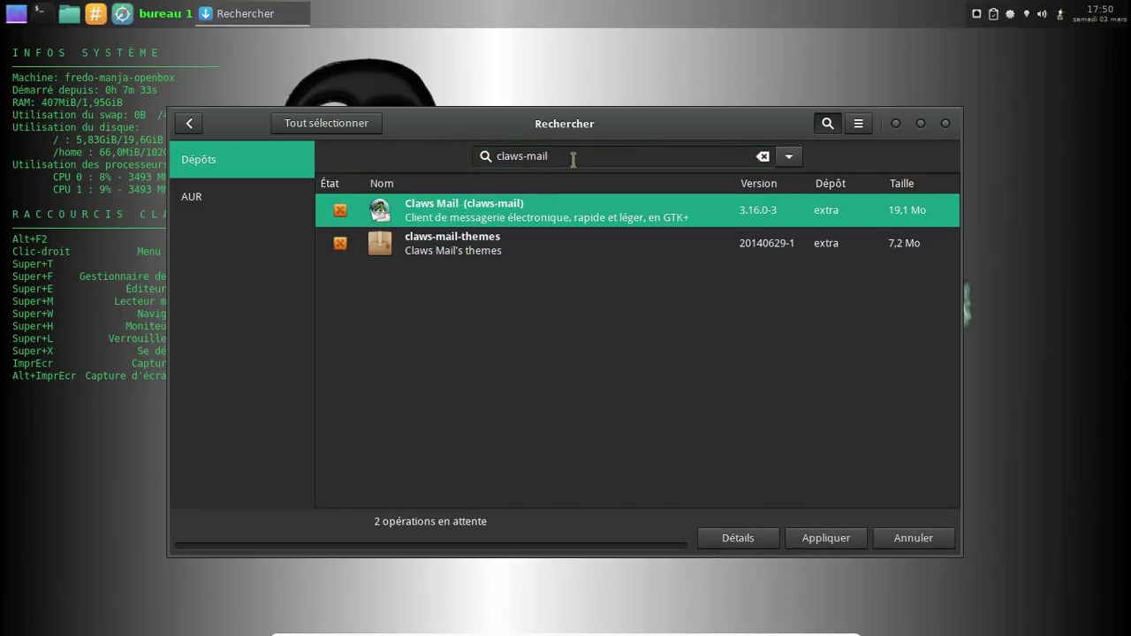
- Search the repositories for chromium and mark the Chromium browser package for removal
{"action": "triple_click", "coordinate": [487, 162]}
{"action": "type", "text": "chromium"}
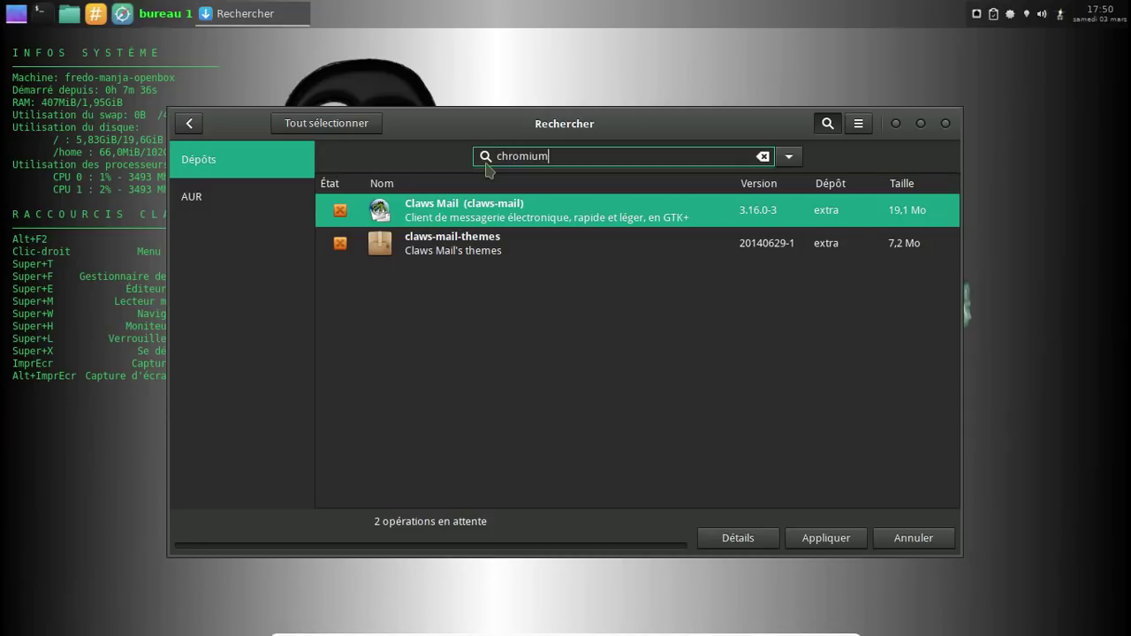
{"action": "key", "text": "Return"}
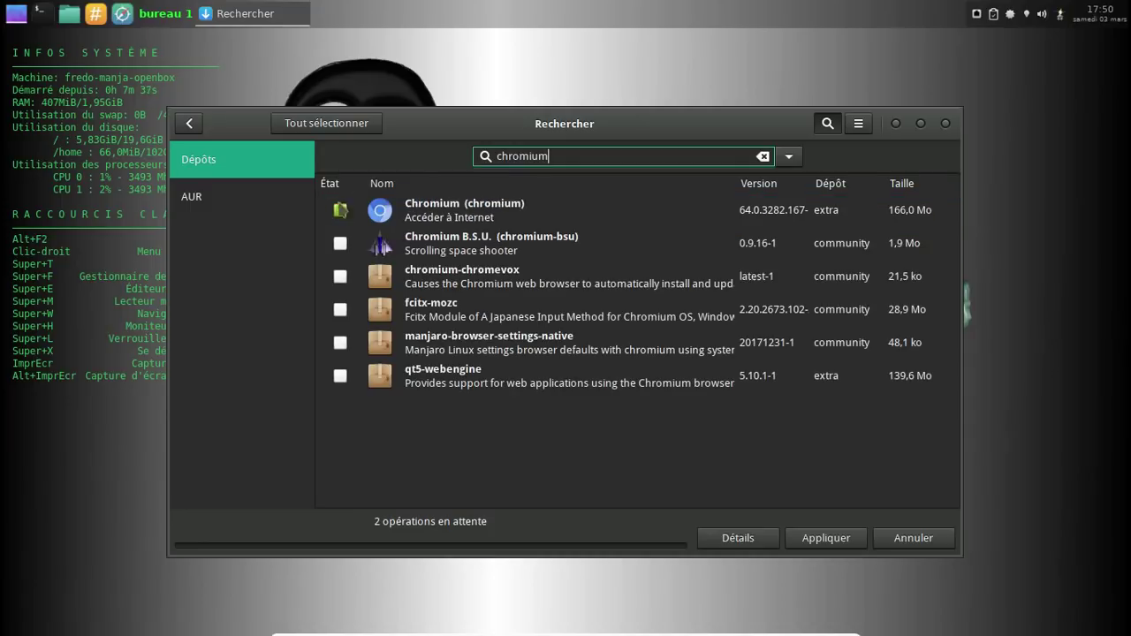
{"action": "left_click", "coordinate": [340, 210]}
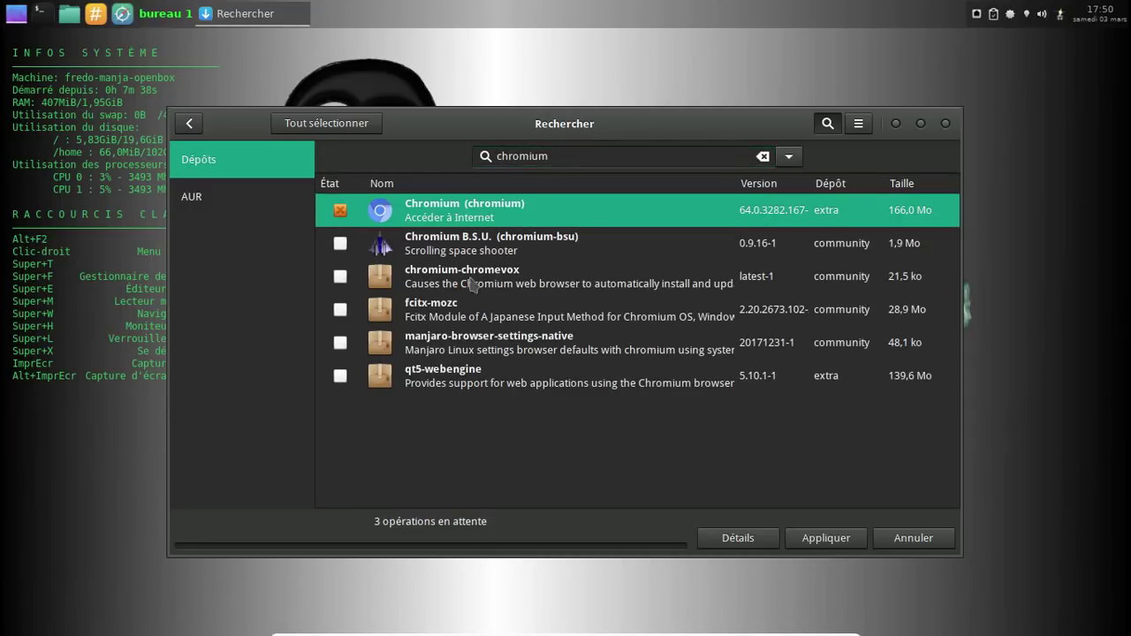
- Apply the pending removals of Claws Mail, its themes and Chromium, validating the transaction and entering the account password
{"action": "left_click", "coordinate": [838, 537]}
{"action": "left_click", "coordinate": [778, 463]}
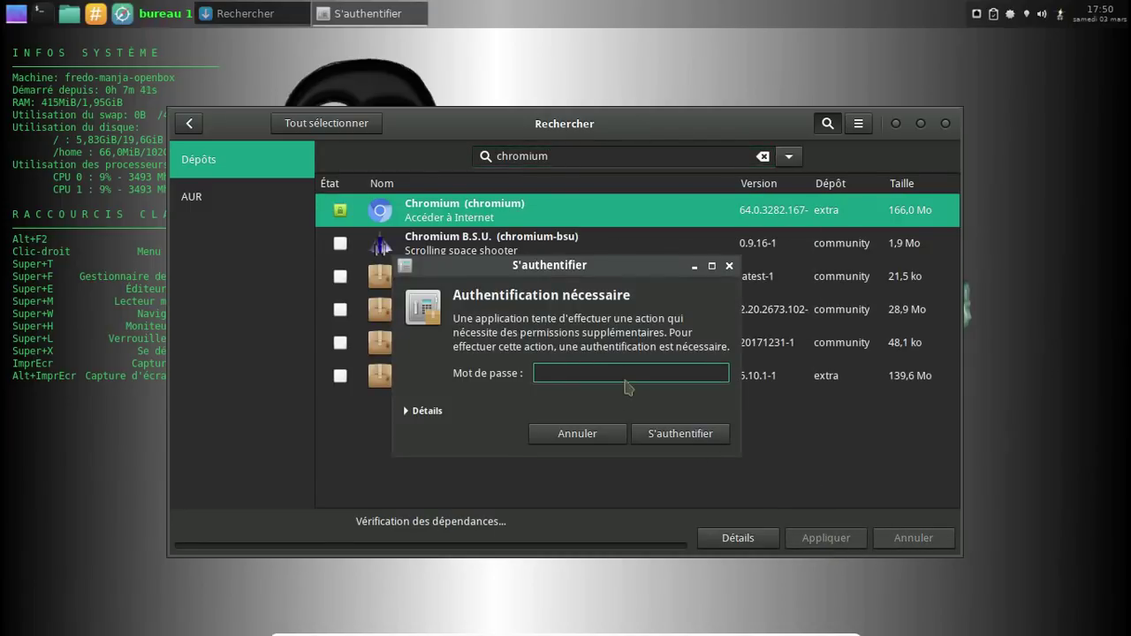
{"action": "type", "text": "********"}
{"action": "key", "text": "Return"}
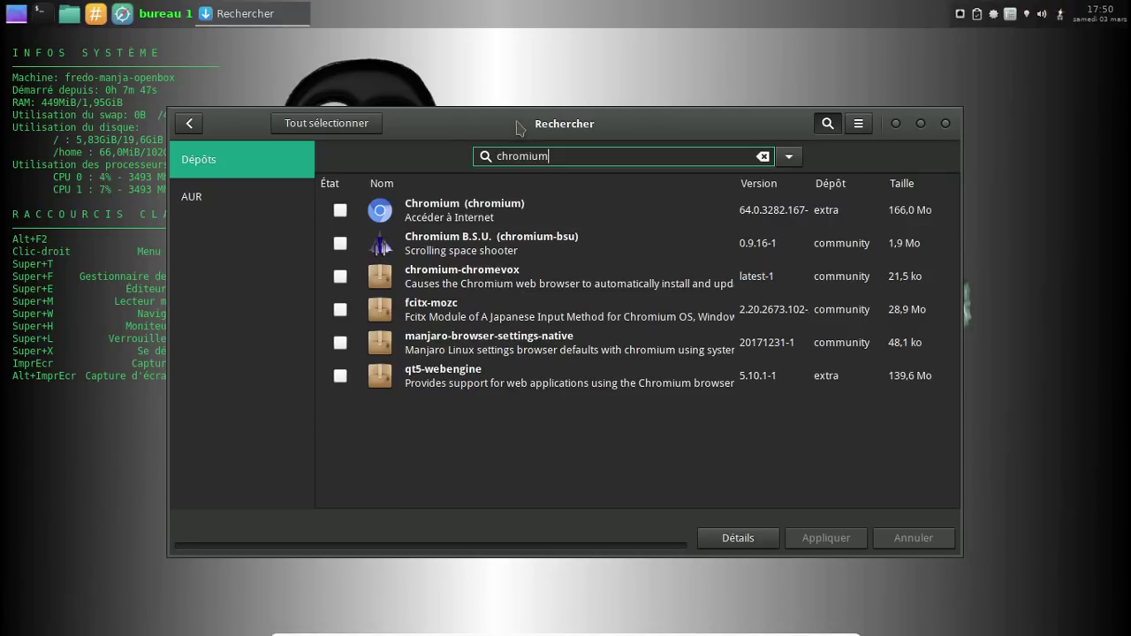
- Clear the chromium search and close the package manager
{"action": "left_click_drag", "start_coordinate": [516, 119], "coordinate": [598, 108]}
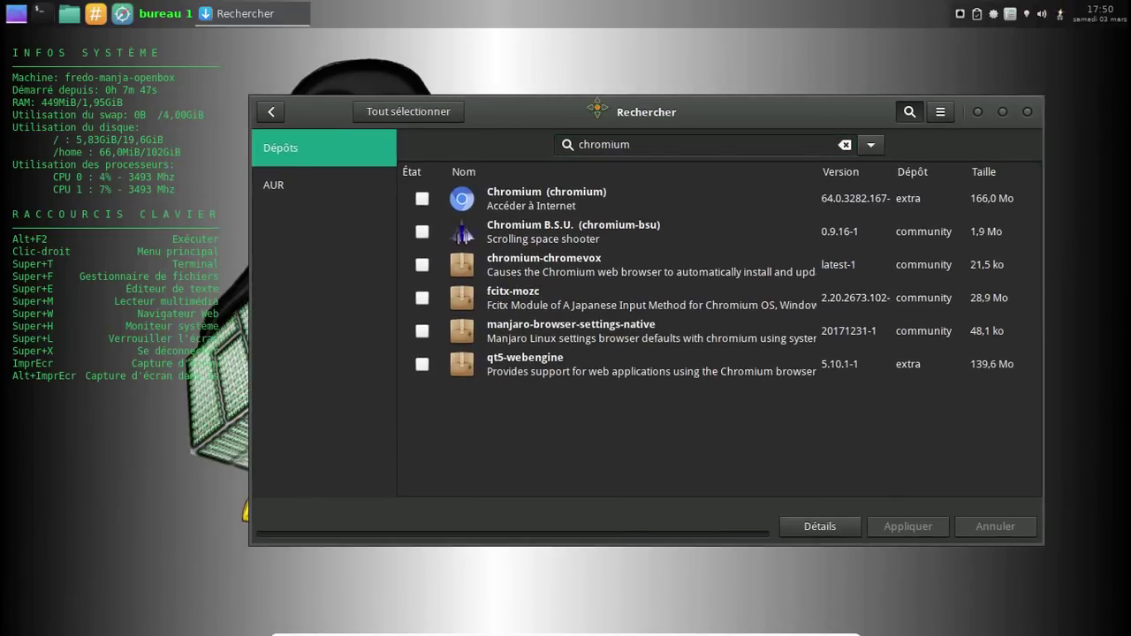
{"action": "double_click", "coordinate": [664, 154]}
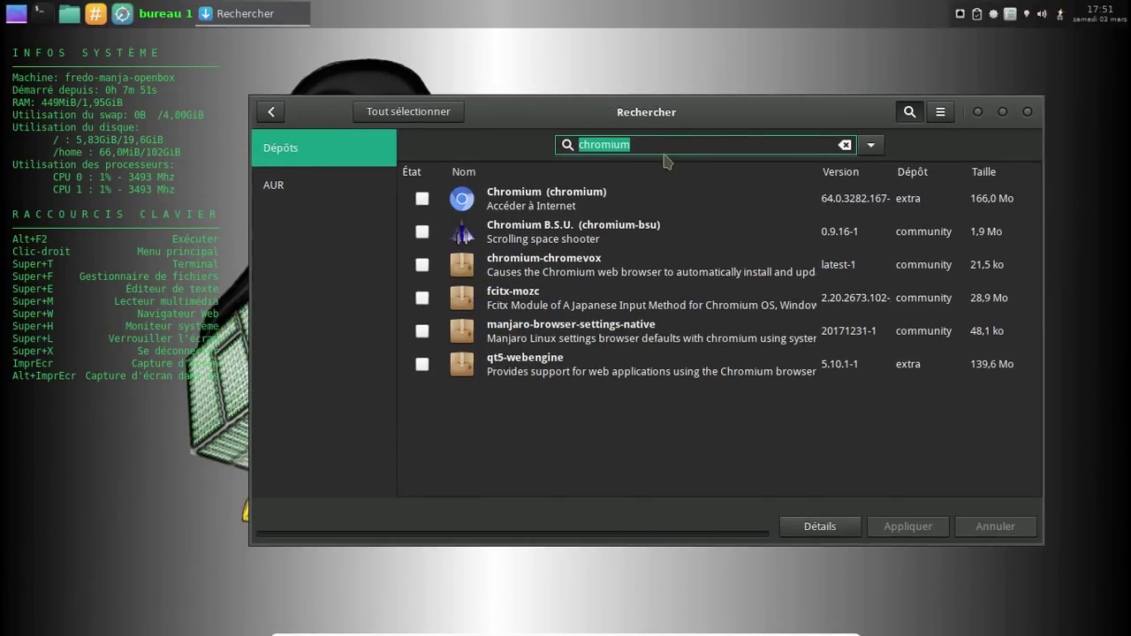
{"action": "key", "text": "BackSpace"}
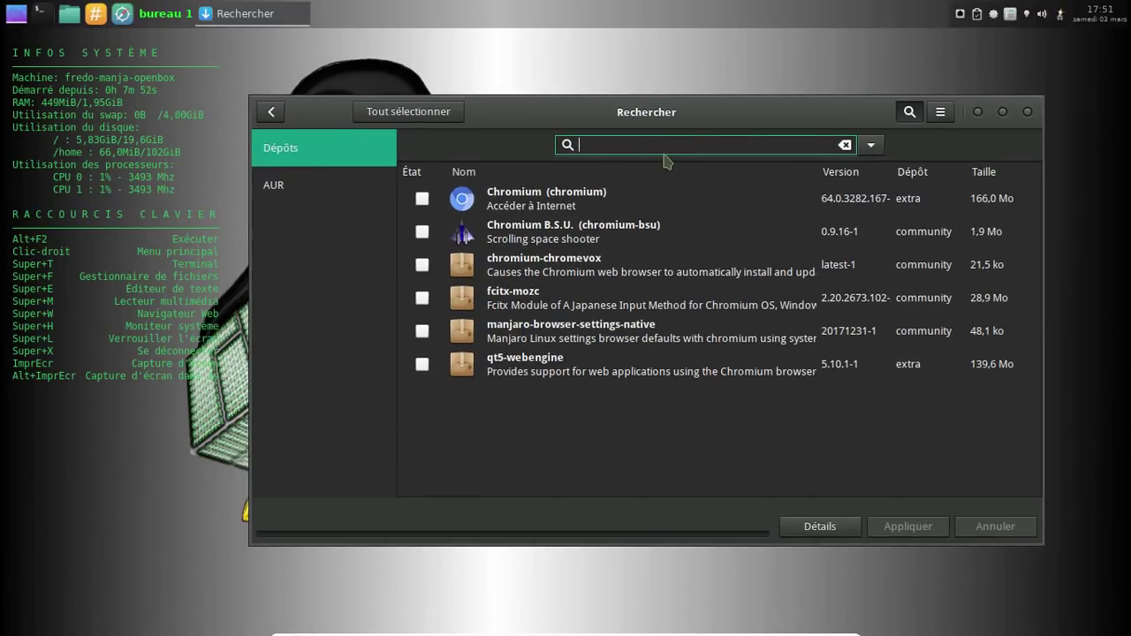
{"action": "left_click", "coordinate": [1027, 112]}
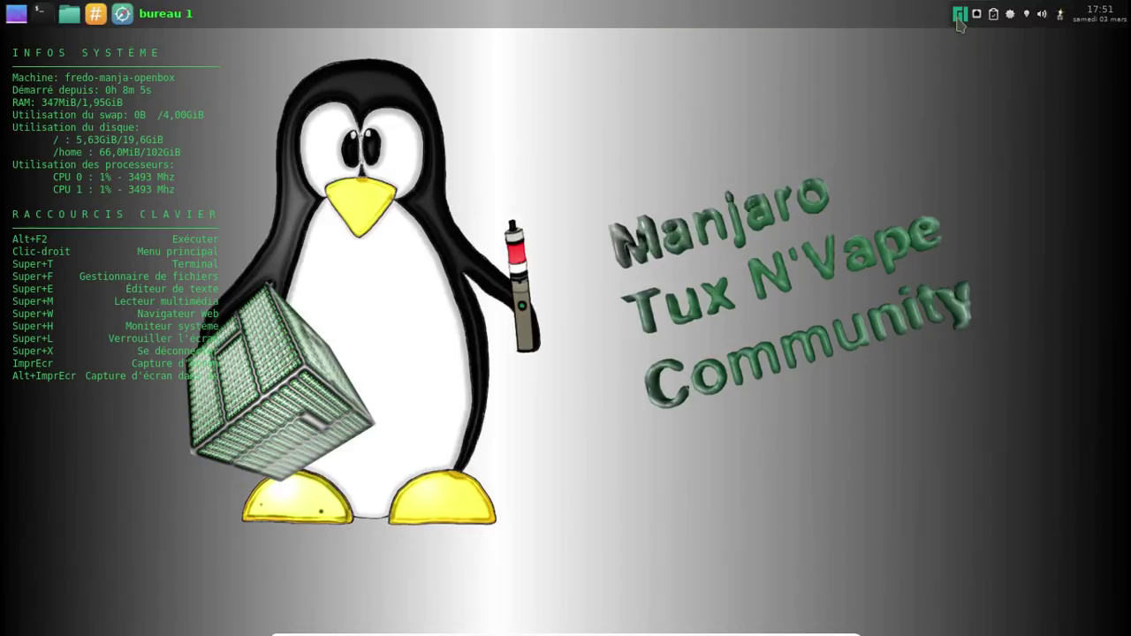
- Install the available en_US and fr_FR language packages for Firefox and Thunderbird, entering the account password, and close the settings manager
{"action": "left_click", "coordinate": [960, 18]}
{"action": "left_click", "coordinate": [975, 60]}
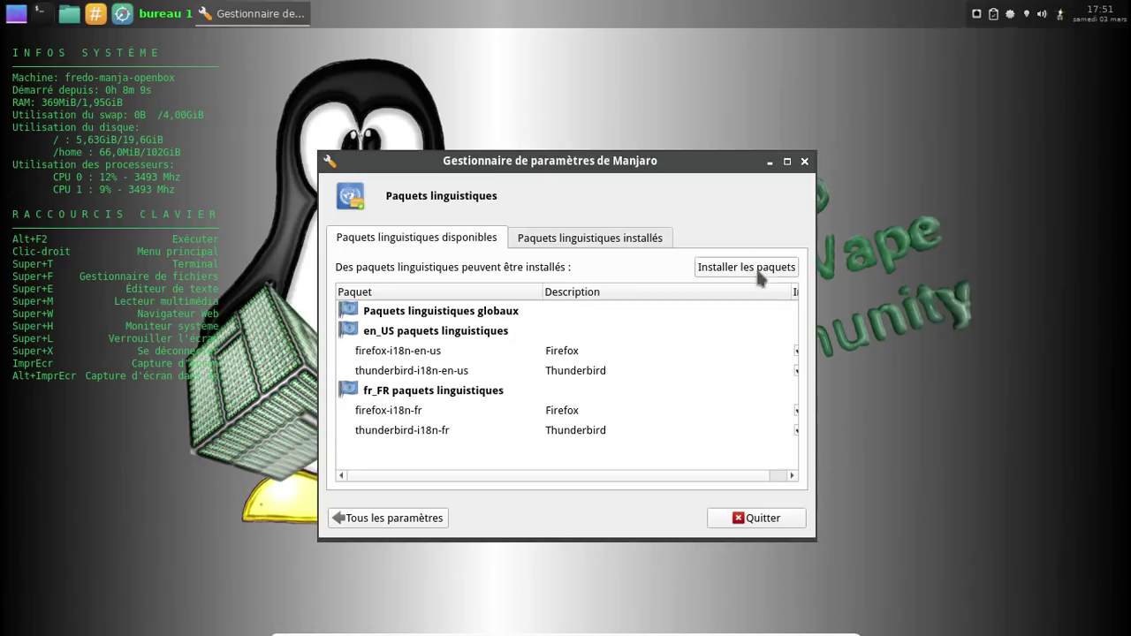
{"action": "left_click", "coordinate": [757, 274]}
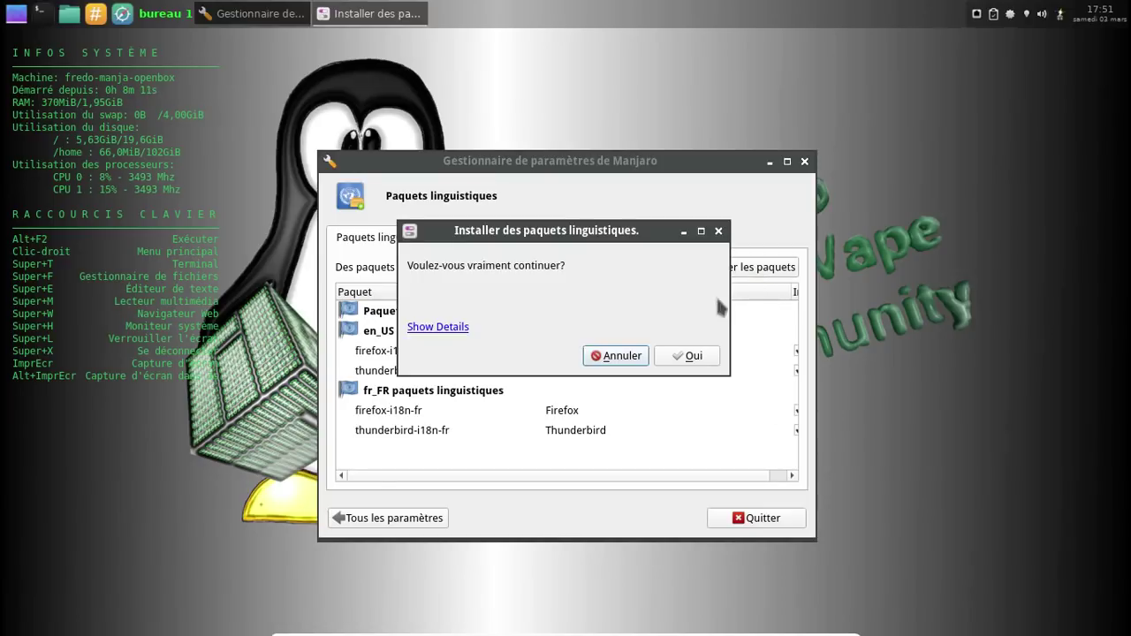
{"action": "left_click", "coordinate": [695, 359]}
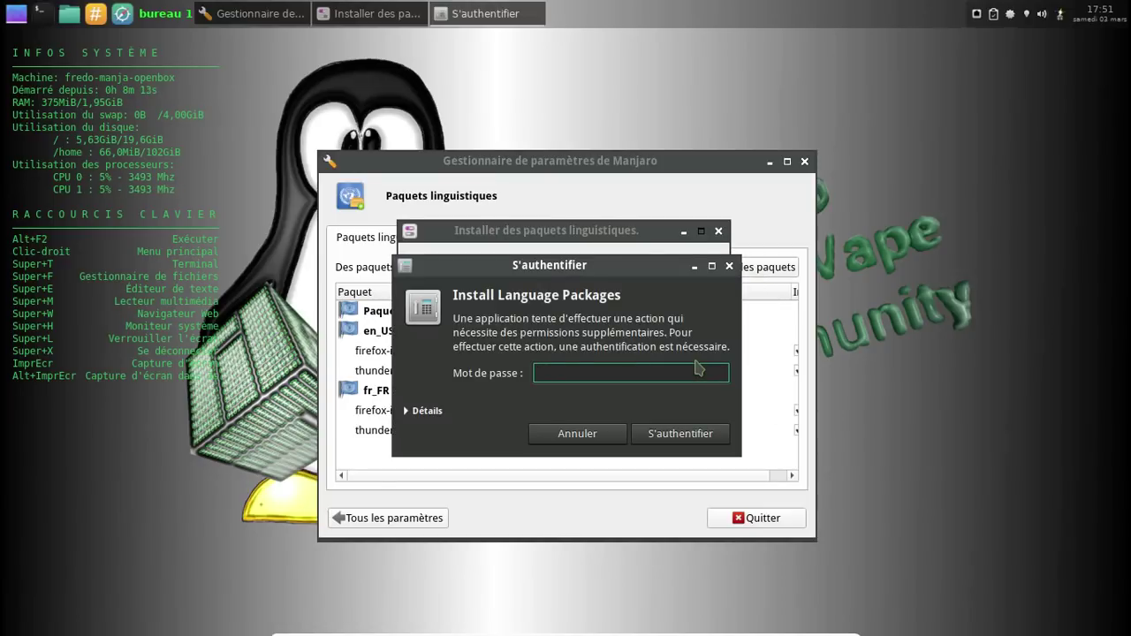
{"action": "type", "text": "•••••••"}
{"action": "key", "text": "Return"}
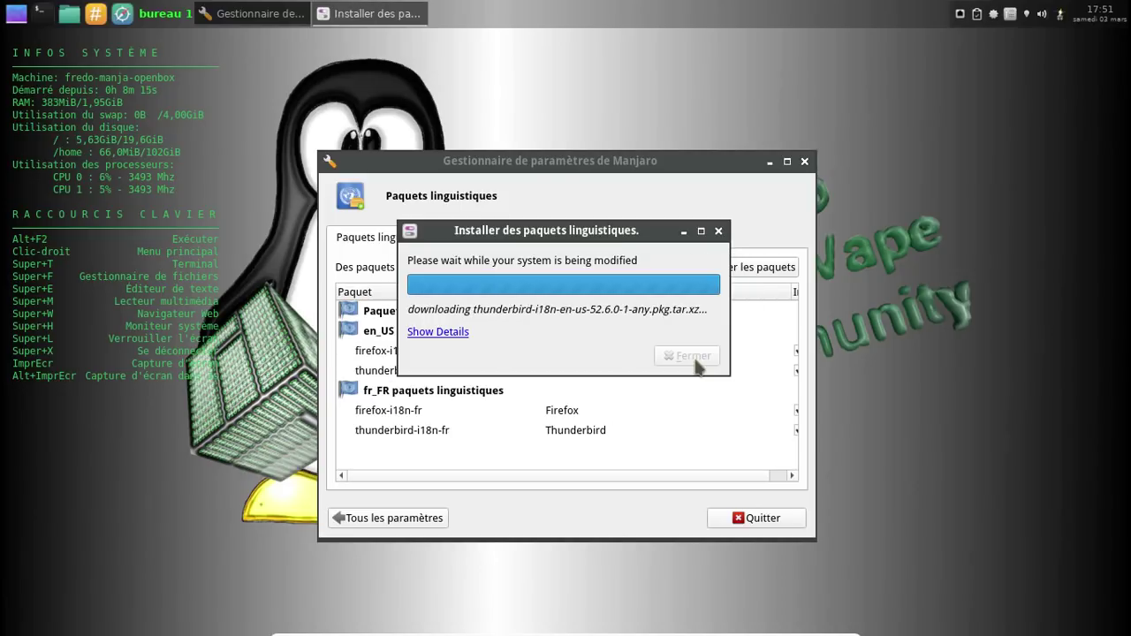
{"action": "left_click", "coordinate": [693, 356]}
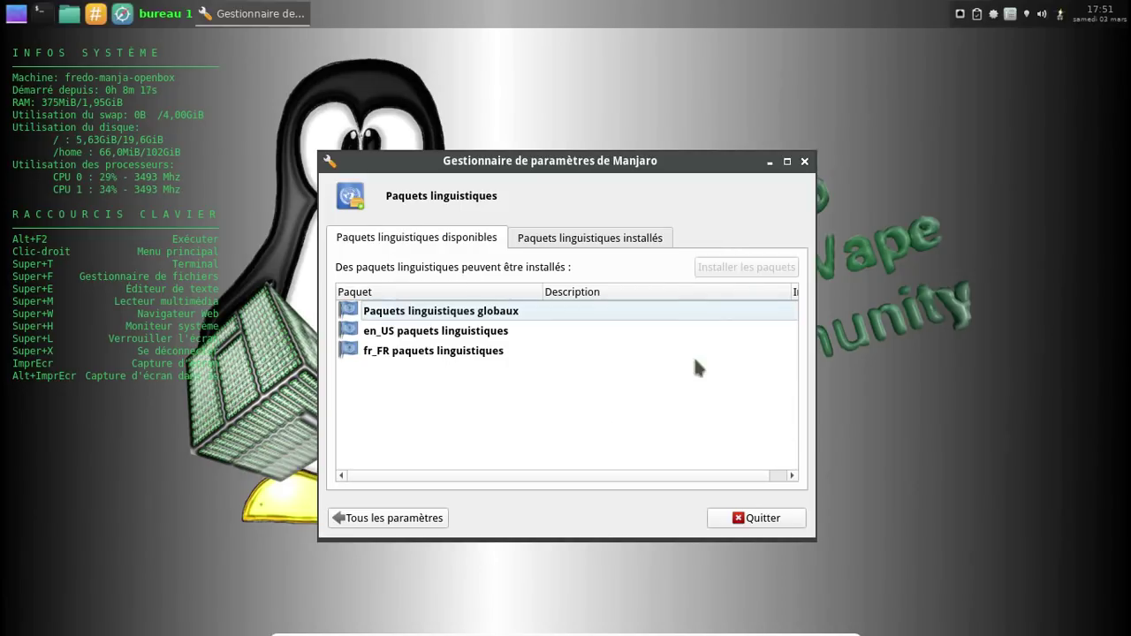
{"action": "left_click", "coordinate": [804, 162]}
- Set Mozilla Firefox as the default web browser and Mozilla Thunderbird as the default mail client in the preferred applications settings
{"action": "right_click", "coordinate": [368, 82]}
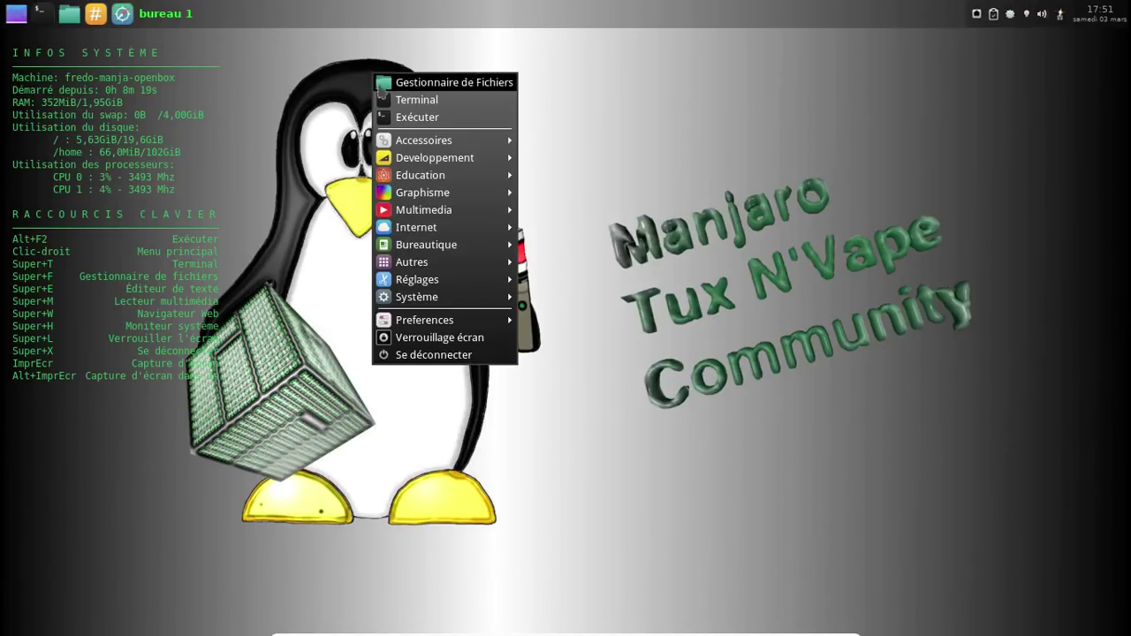
{"action": "mouse_move", "coordinate": [452, 323]}
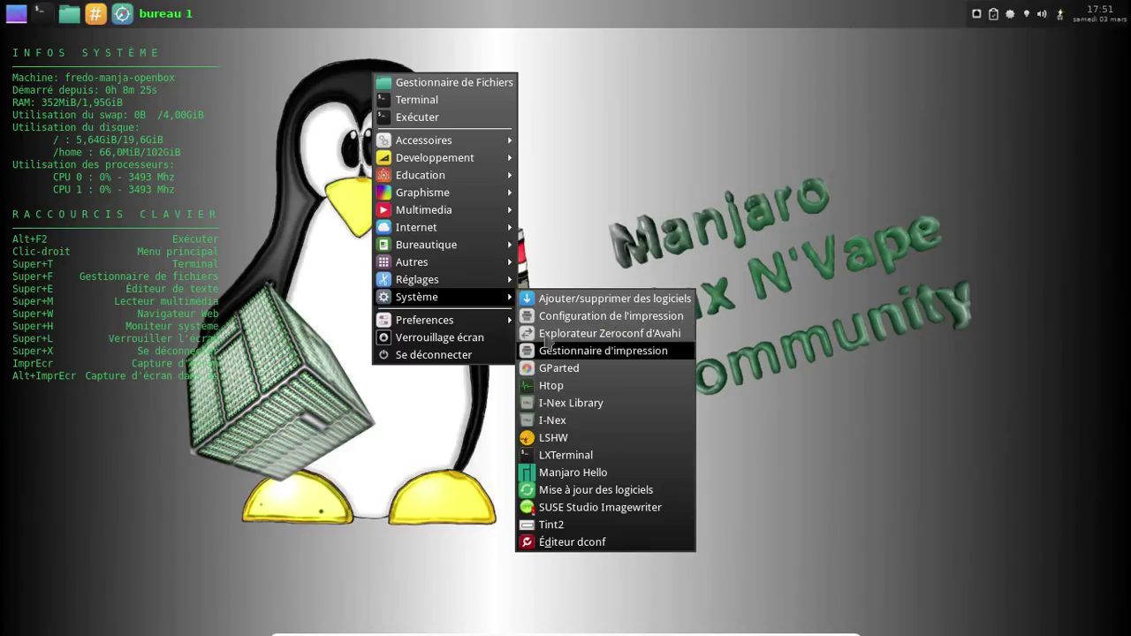
{"action": "mouse_move", "coordinate": [499, 325]}
{"action": "left_click", "coordinate": [612, 408]}
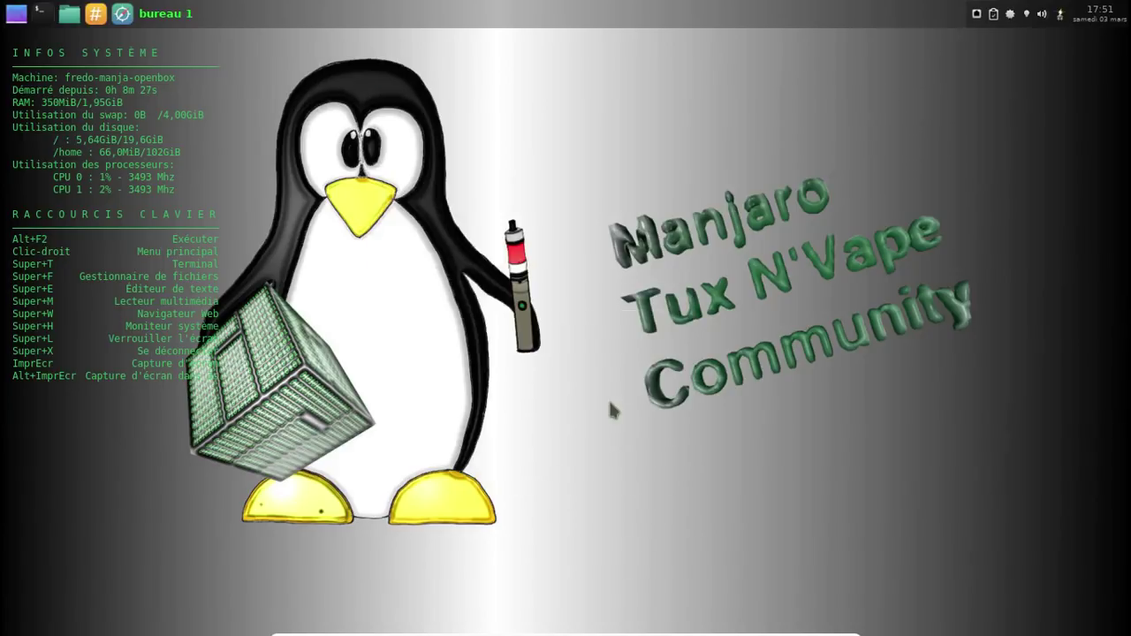
{"action": "left_click", "coordinate": [572, 323]}
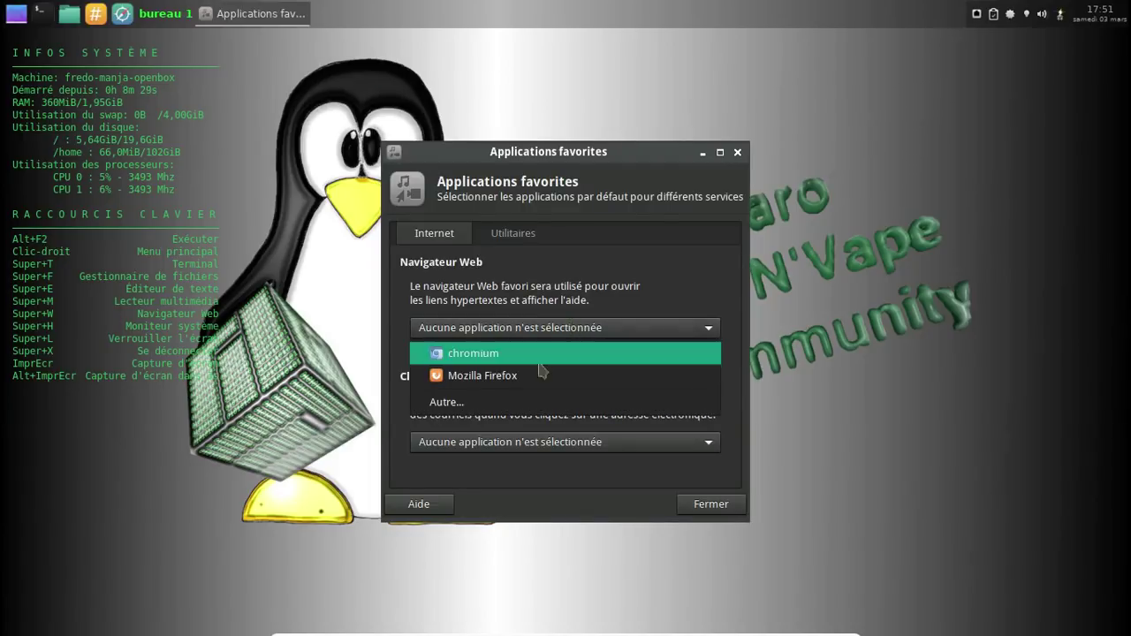
{"action": "left_click", "coordinate": [530, 375]}
{"action": "left_click", "coordinate": [548, 441]}
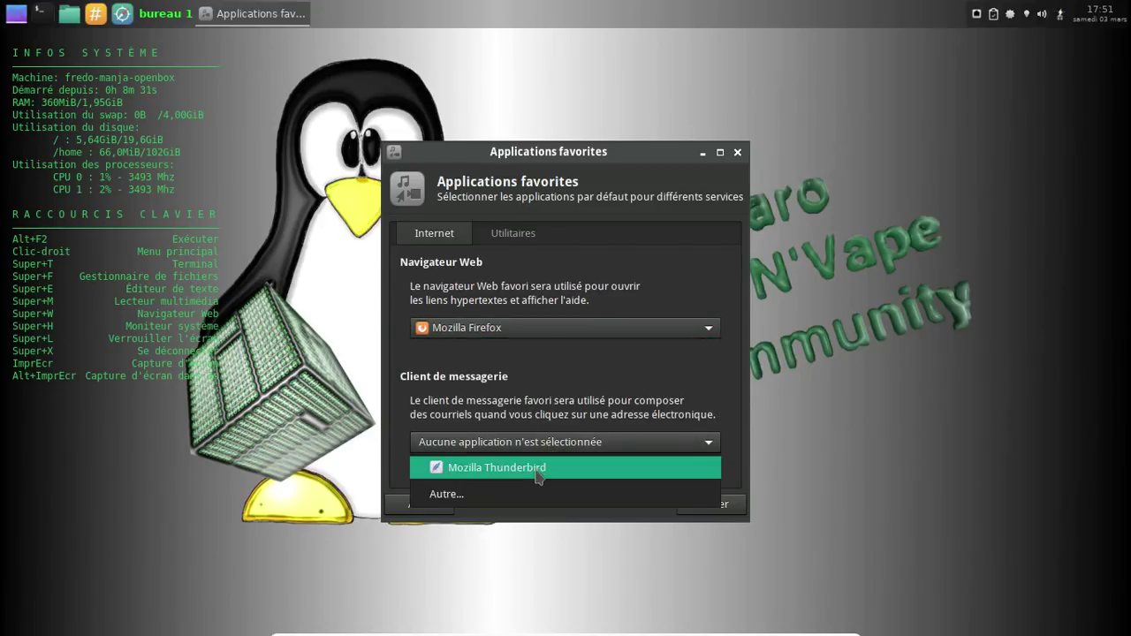
{"action": "left_click", "coordinate": [537, 470]}
{"action": "left_click", "coordinate": [511, 234]}
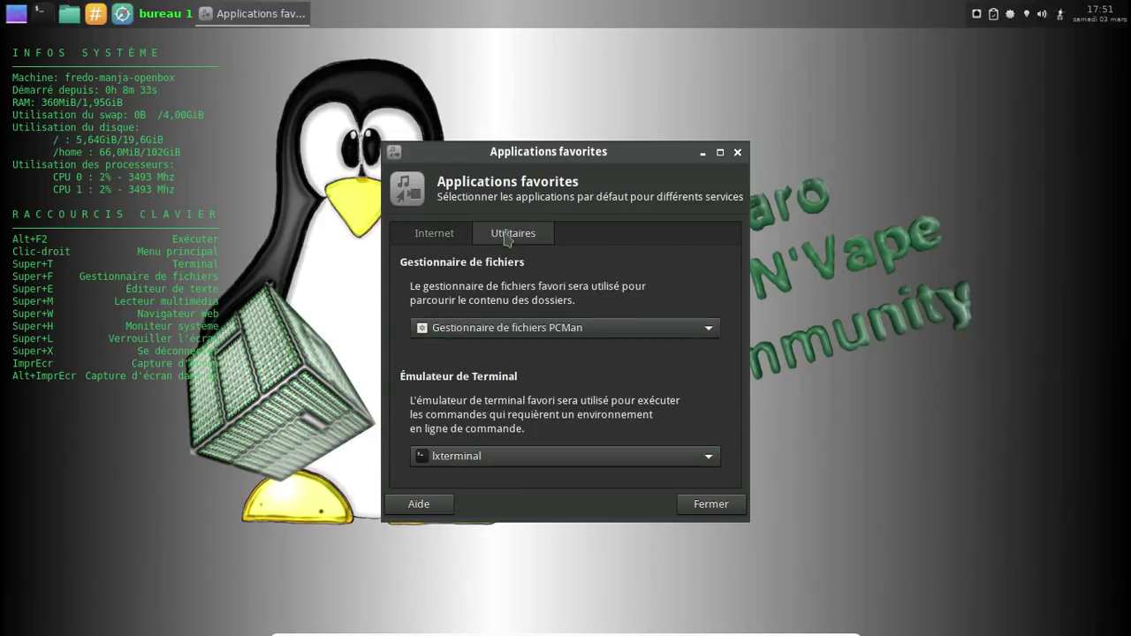
{"action": "left_click", "coordinate": [440, 235]}
{"action": "left_click", "coordinate": [715, 508]}
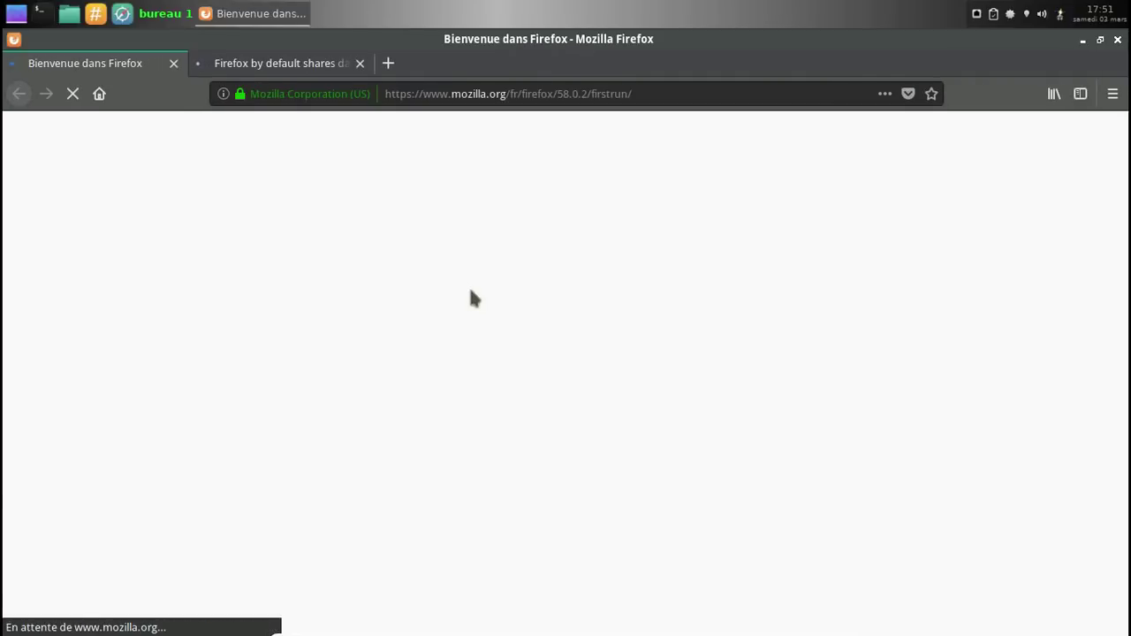
- Close the Firefox welcome page, exit the browser and return to the desktop
{"action": "left_click", "coordinate": [174, 63]}
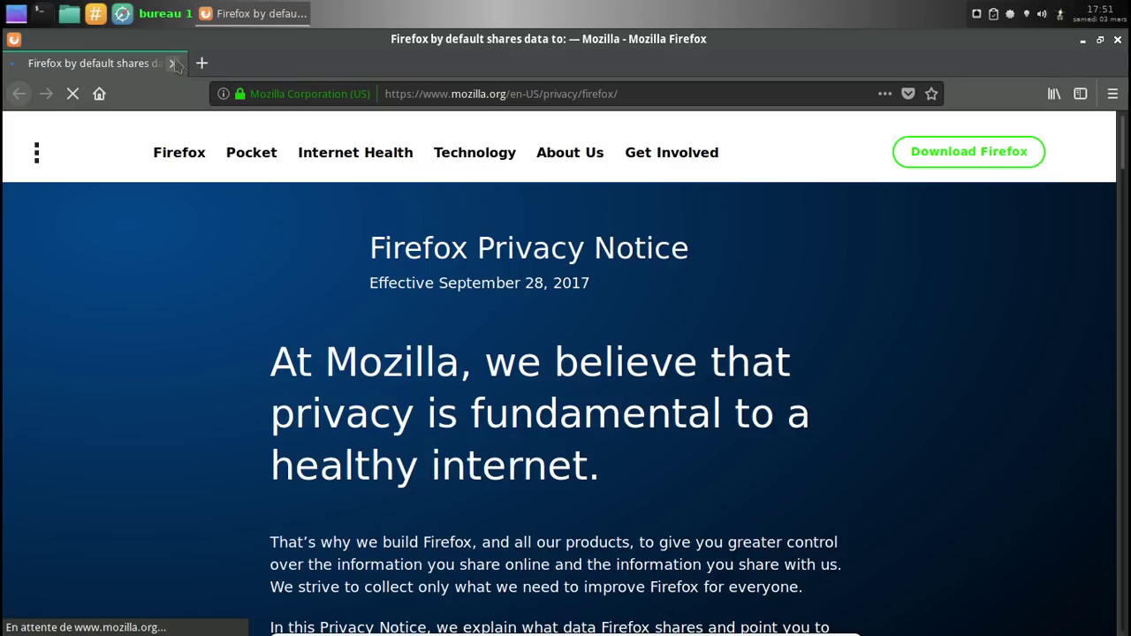
{"action": "left_click", "coordinate": [1118, 41]}
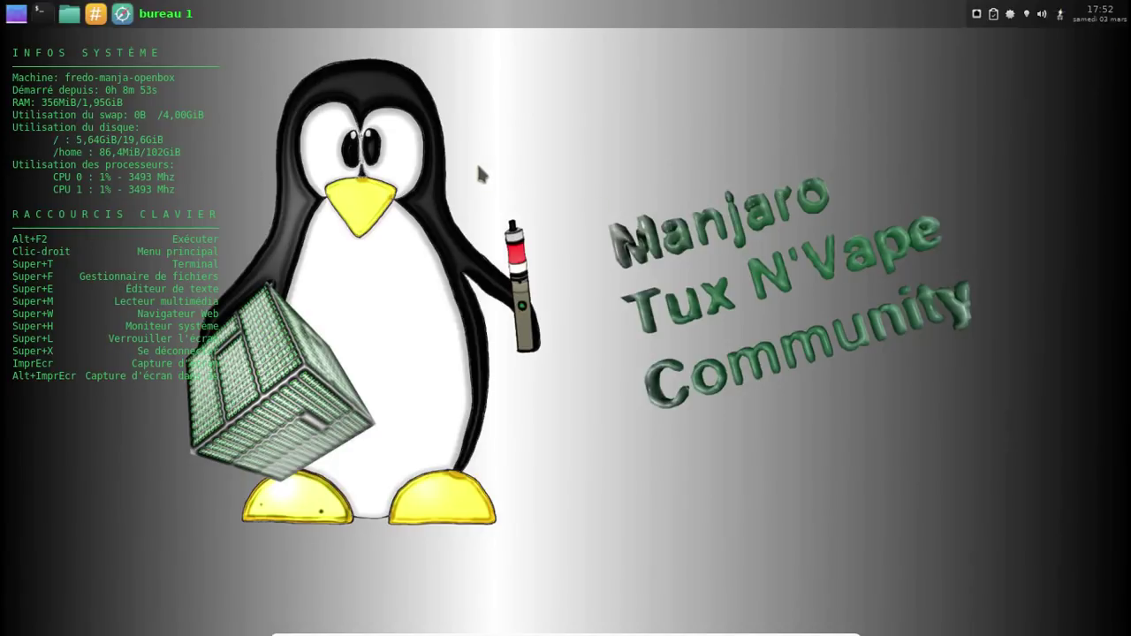
{"action": "right_click", "coordinate": [416, 91]}
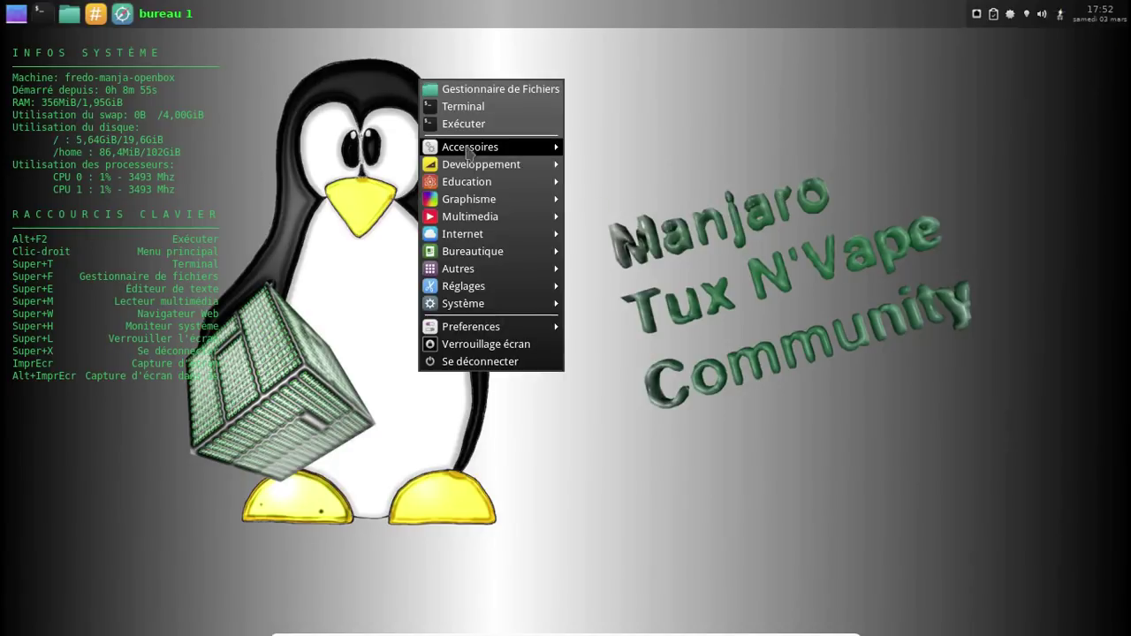
{"action": "left_click", "coordinate": [654, 113]}
- Open the package manager, search for gnome-mpv and mark the AUR package gnome-mpv for installation
{"action": "right_click", "coordinate": [1012, 16]}
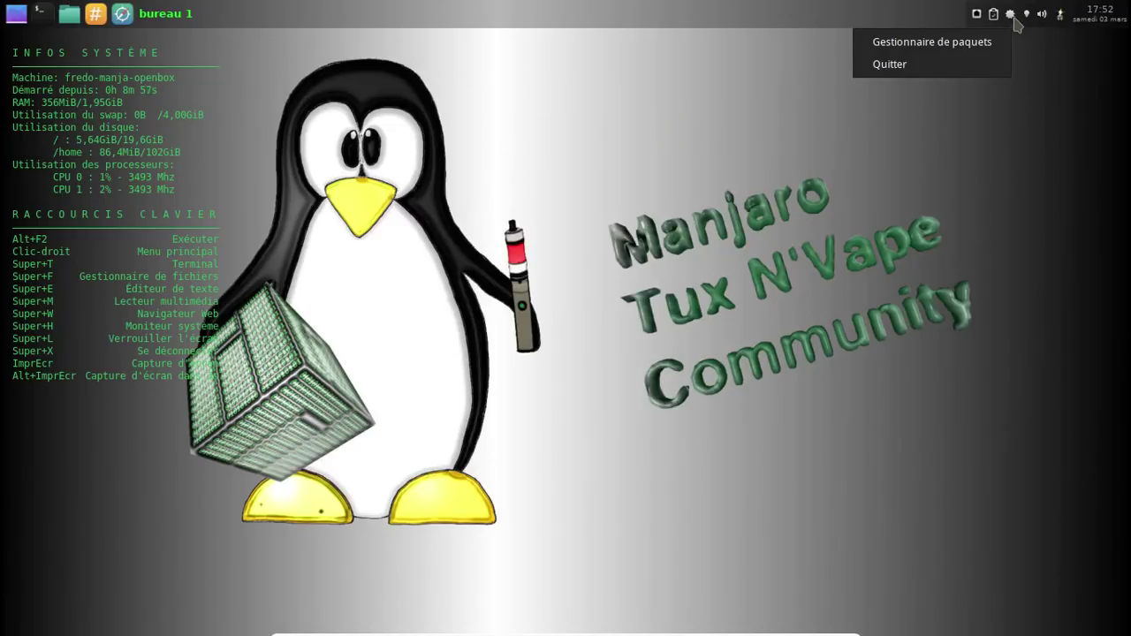
{"action": "left_click", "coordinate": [979, 46]}
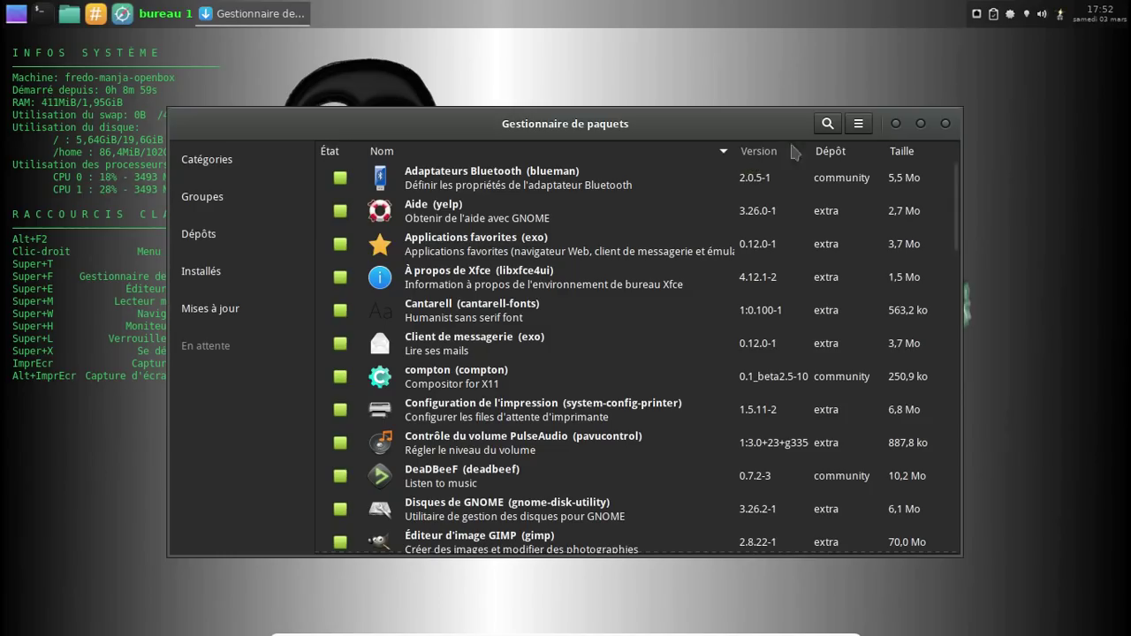
{"action": "left_click", "coordinate": [827, 123]}
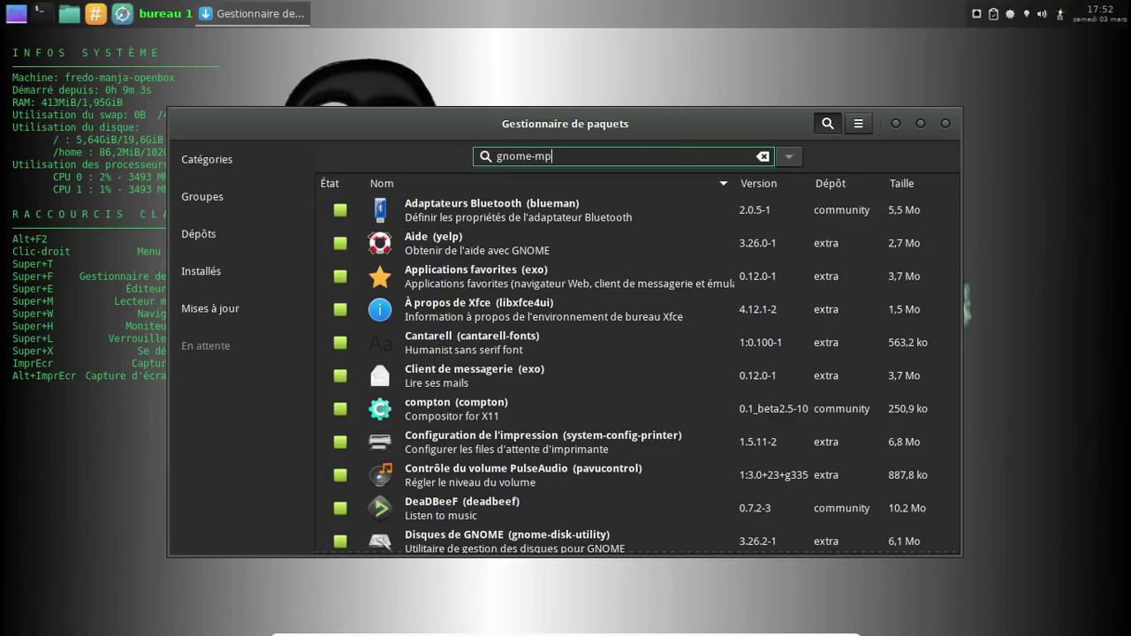
{"action": "key", "text": "Return"}
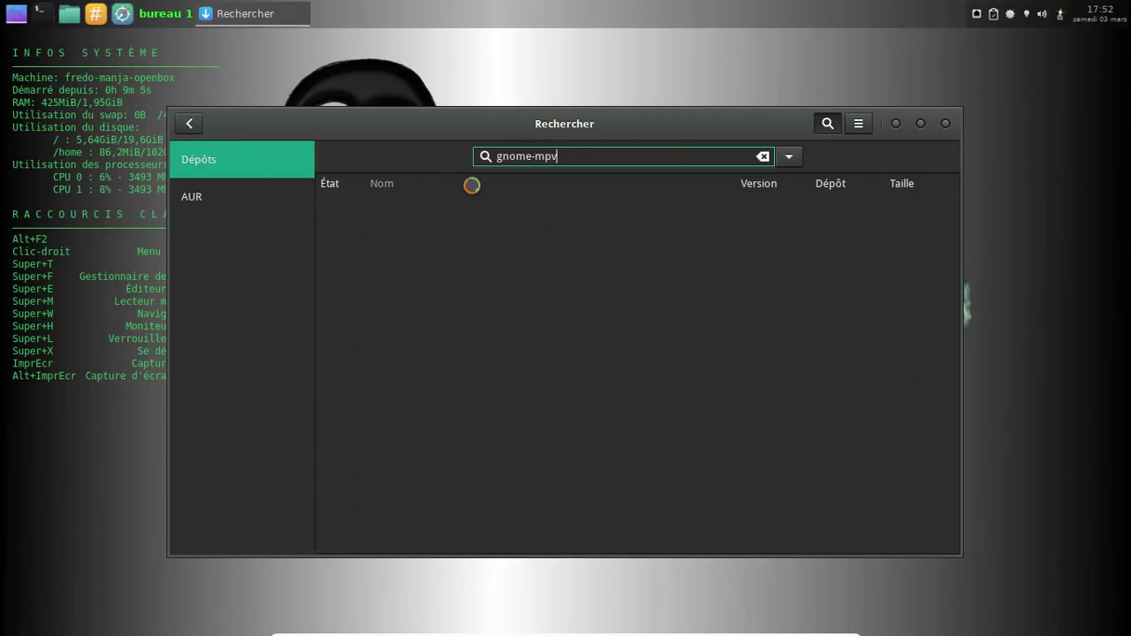
{"action": "left_click", "coordinate": [281, 205]}
{"action": "left_click", "coordinate": [341, 211]}
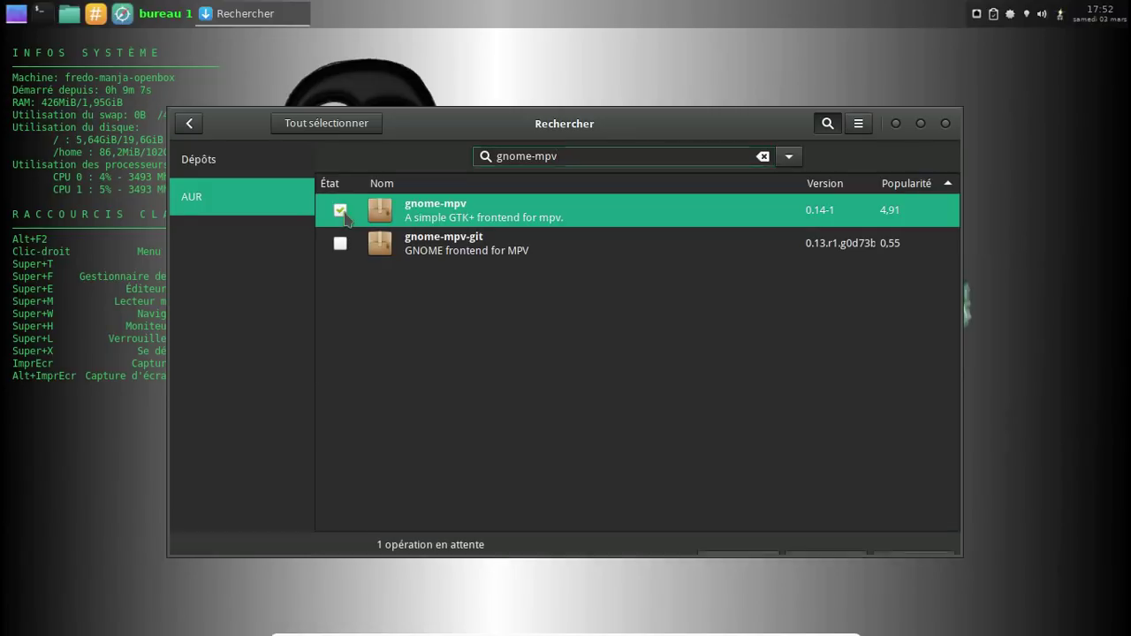
- Apply the pending gnome-mpv installation, validating the transaction summary and entering the account password
{"action": "left_click", "coordinate": [823, 538]}
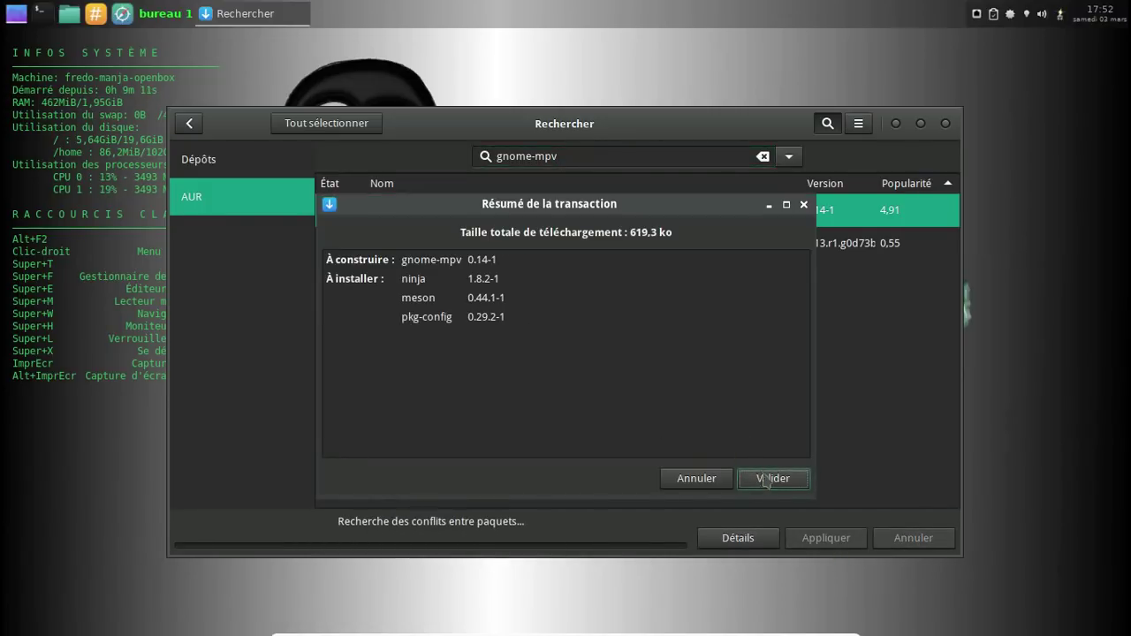
{"action": "left_click", "coordinate": [767, 480]}
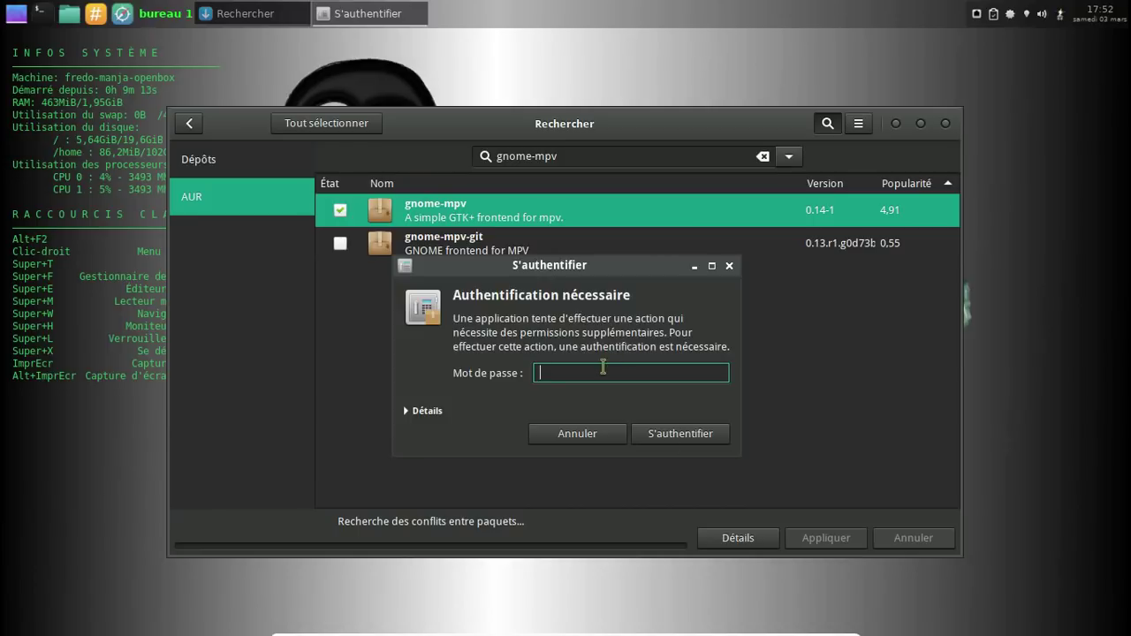
{"action": "key", "text": "Return"}
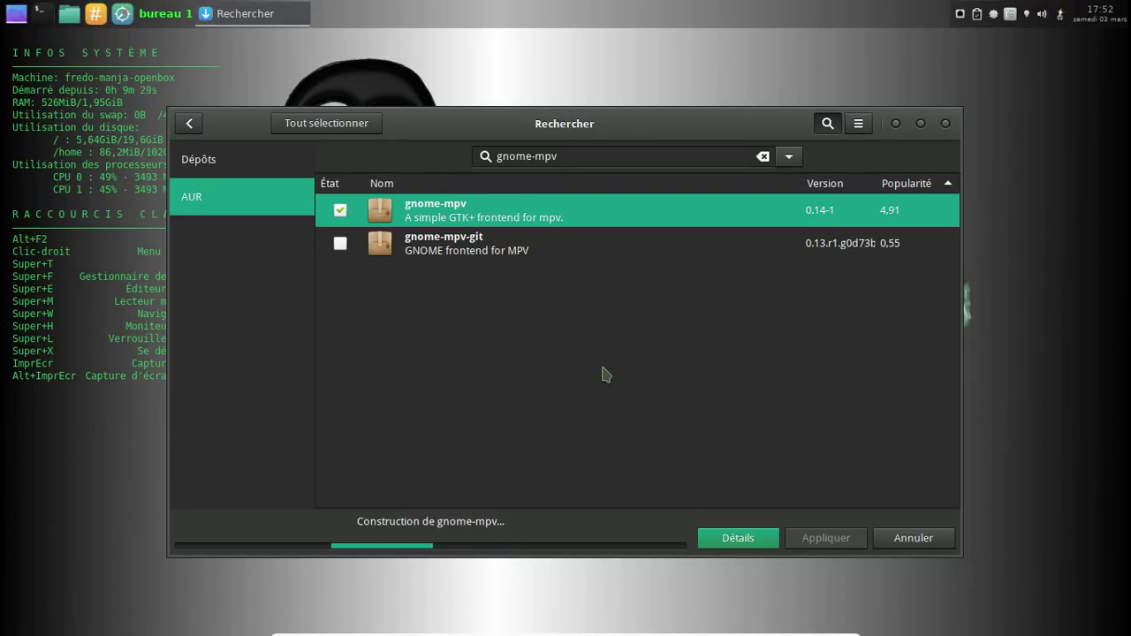
- Show the details of the gnome-mpv build, leave them and minimise the package manager
{"action": "left_click", "coordinate": [740, 538]}
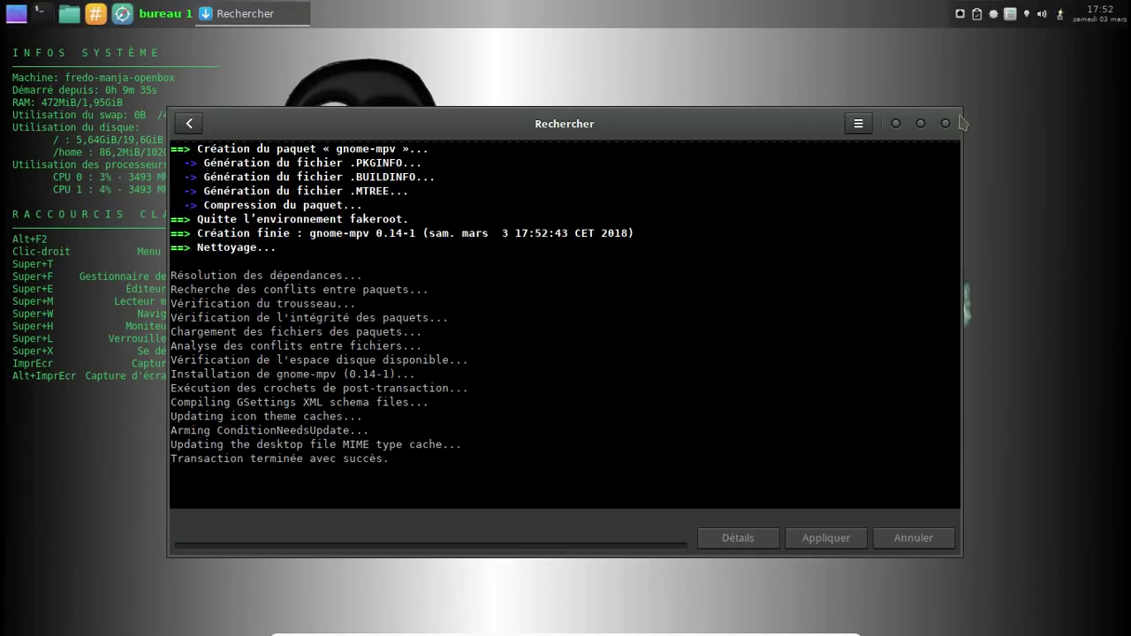
{"action": "left_click", "coordinate": [189, 123]}
{"action": "left_click", "coordinate": [895, 123]}
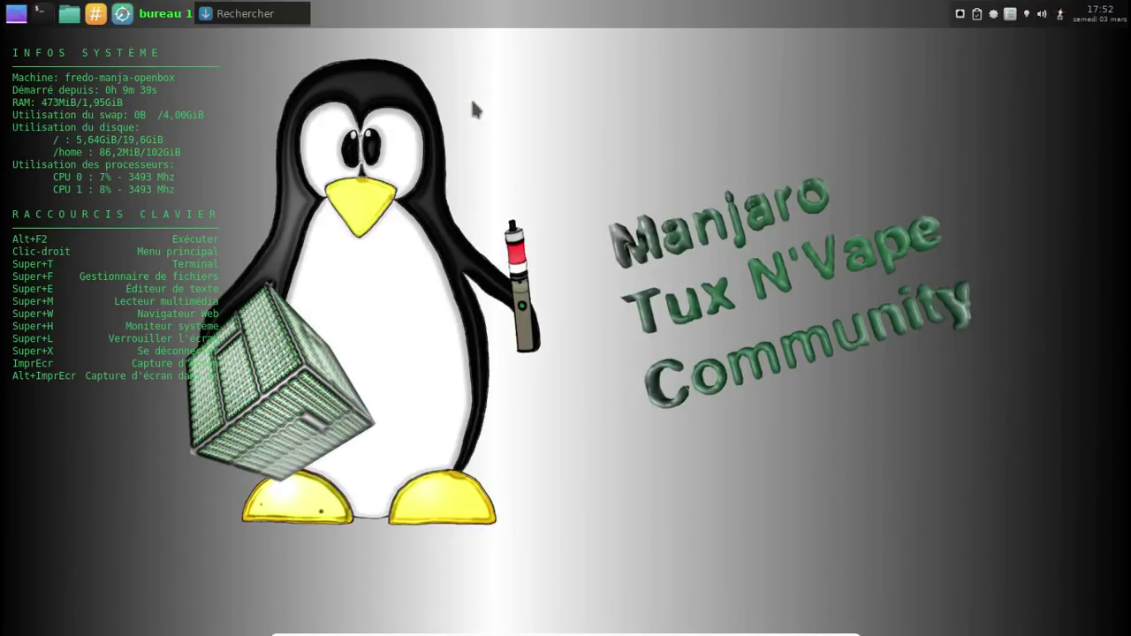
- Bring up the Openbox configuration entries in the desktop preferences
{"action": "right_click", "coordinate": [440, 89]}
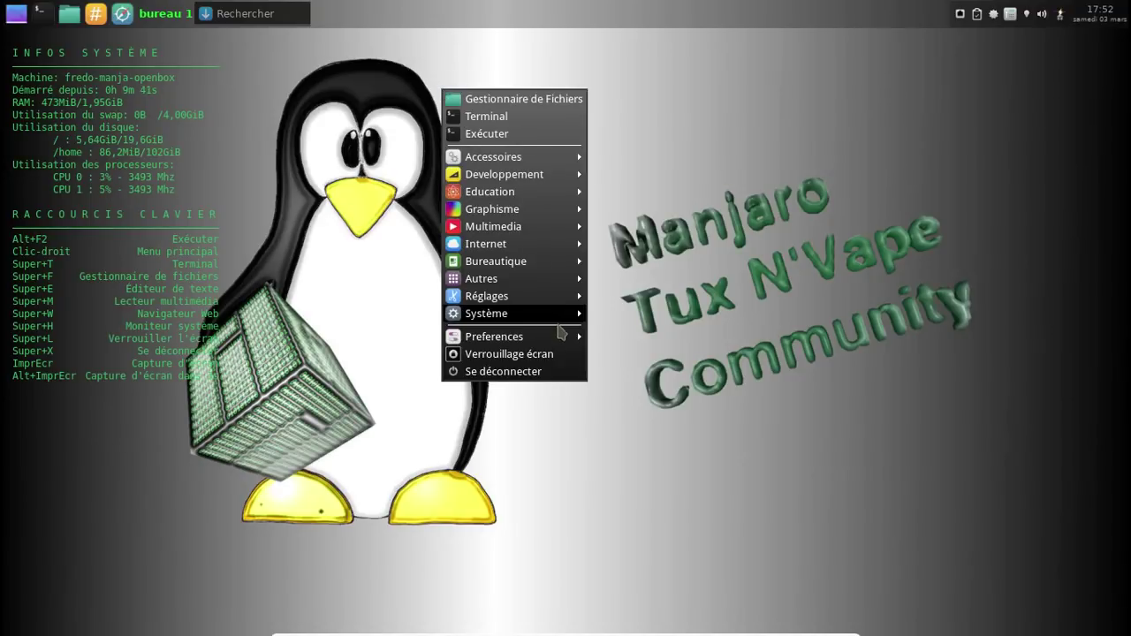
{"action": "mouse_move", "coordinate": [556, 319]}
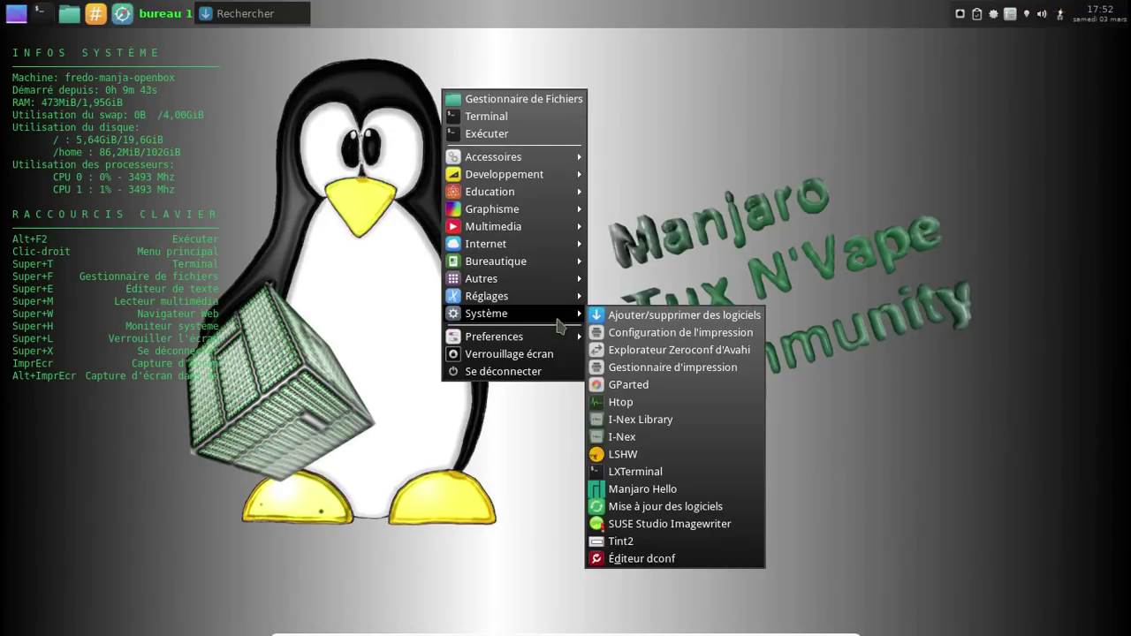
{"action": "mouse_move", "coordinate": [551, 339]}
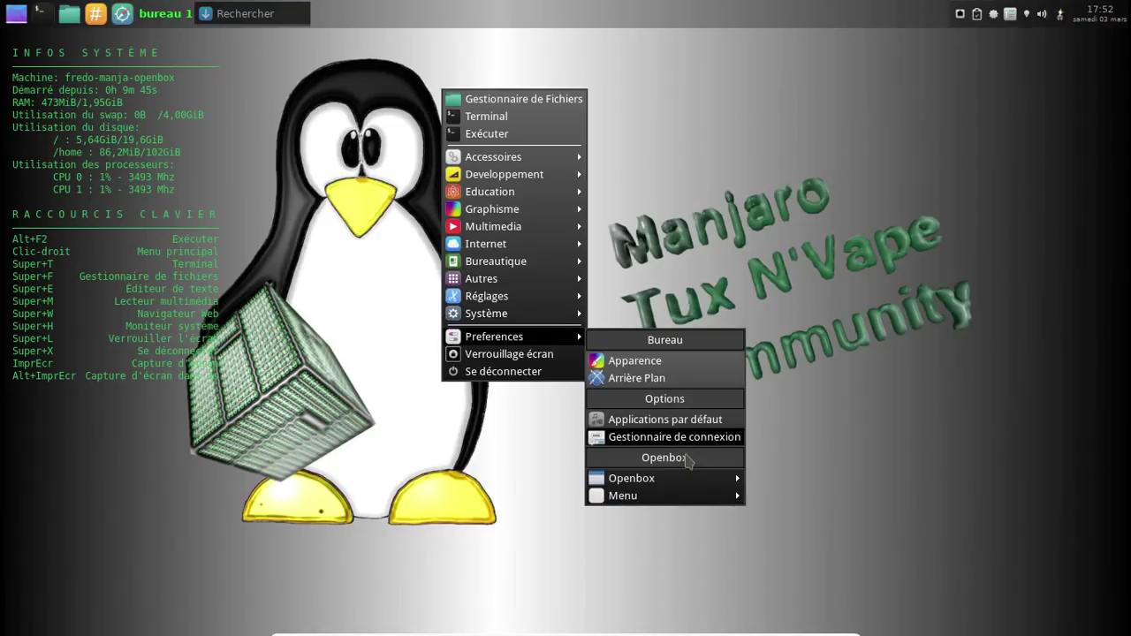
{"action": "mouse_move", "coordinate": [687, 480]}
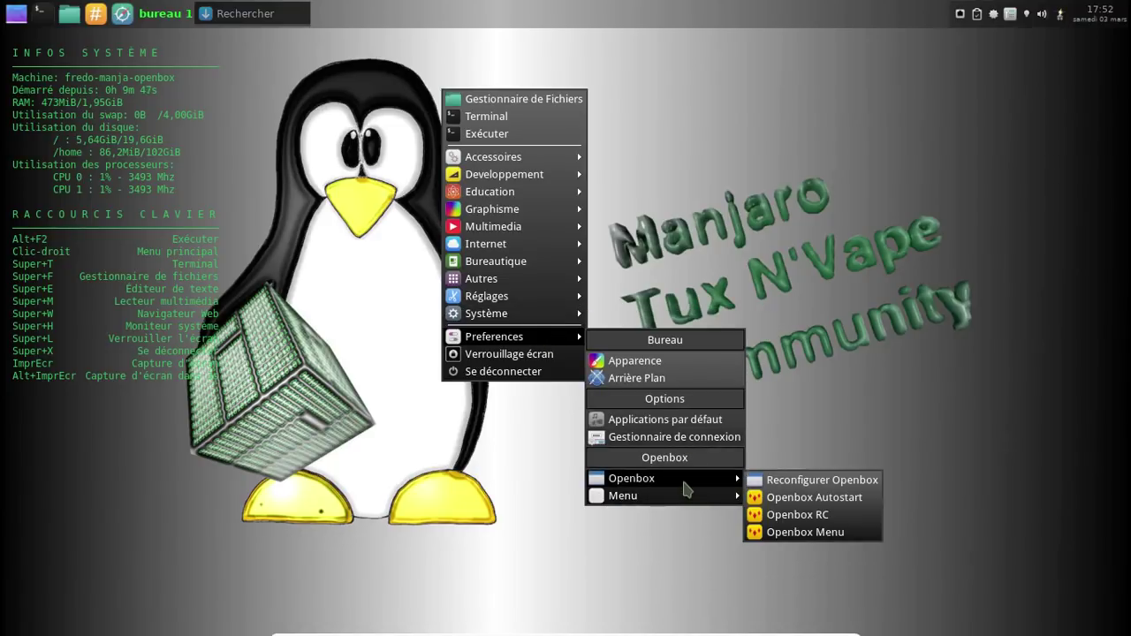